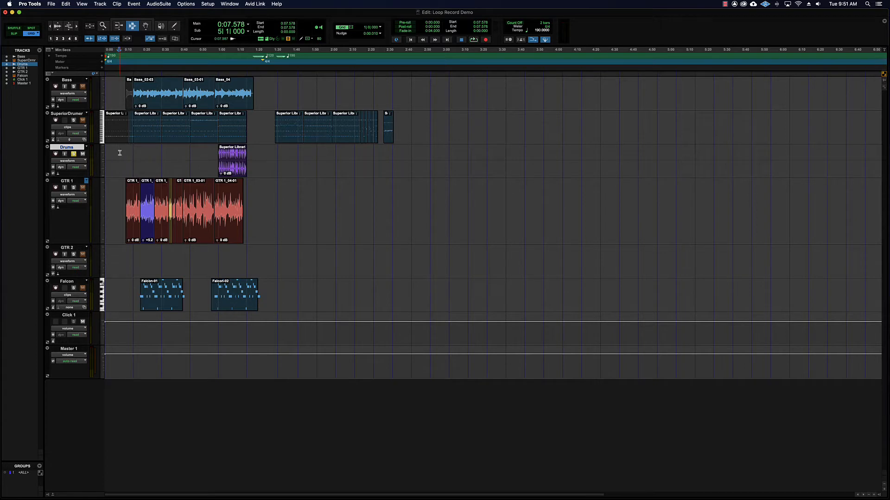
Set the SuperiorDrumer track height to fit to window
{"action": "left_click", "coordinate": [150, 165]}
{"action": "left_click", "coordinate": [101, 126]}
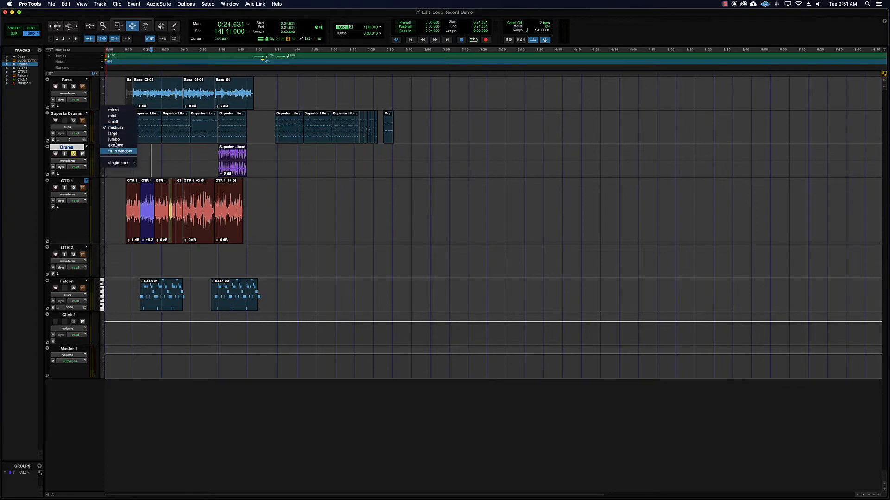
{"action": "left_click", "coordinate": [119, 157]}
{"action": "left_click", "coordinate": [144, 193]}
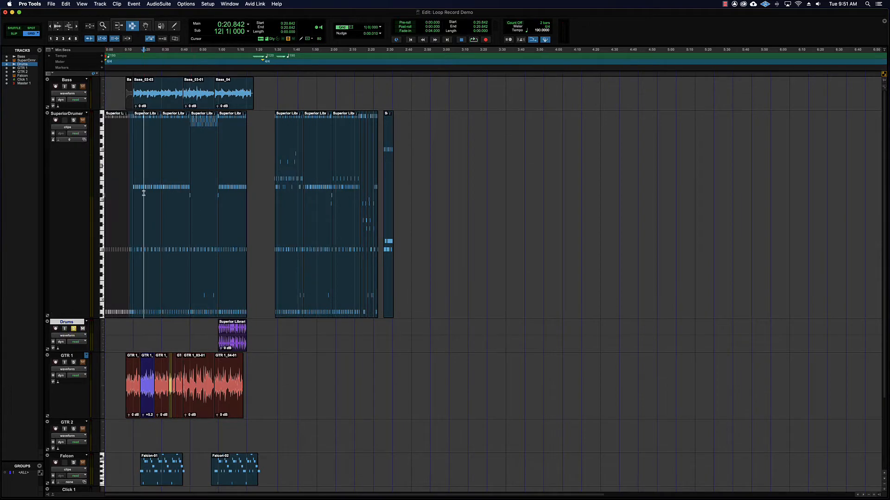
Place the edit cursor at the start of the unmuted Snare/Variation 01-02 drum clip and play briefly from there
{"action": "key", "text": "super+bracketright"}
{"action": "key", "text": "super+bracketright"}
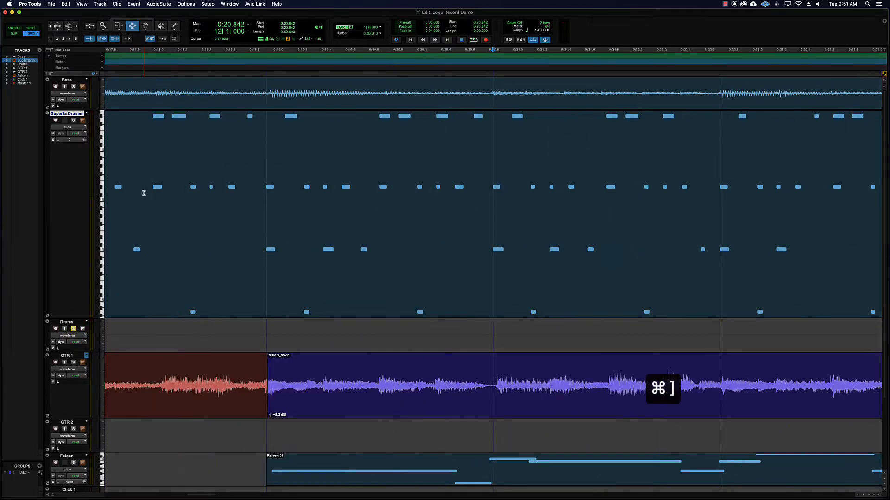
{"action": "scroll", "coordinate": [280, 180], "scroll_direction": "left", "scroll_amount": 7}
{"action": "scroll", "coordinate": [280, 180], "scroll_direction": "left", "scroll_amount": 6}
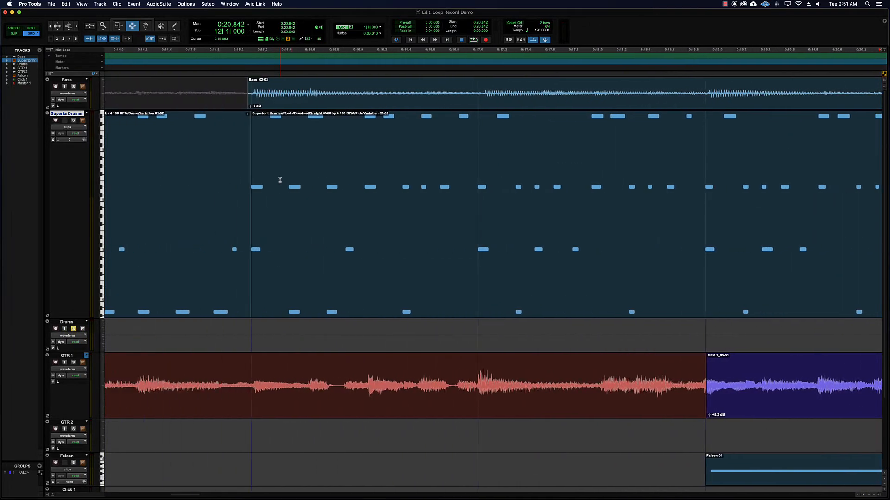
{"action": "left_click", "coordinate": [429, 174]}
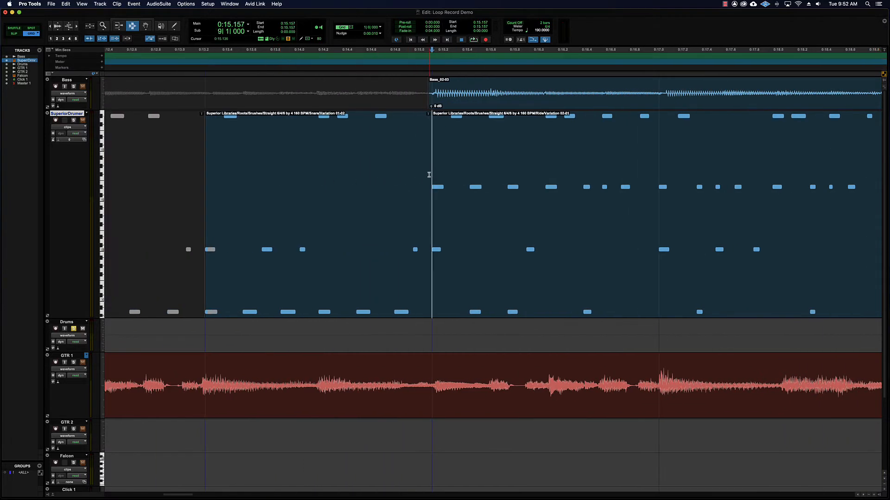
{"action": "left_click", "coordinate": [202, 179]}
{"action": "key", "text": "space"}
{"action": "key", "text": "space"}
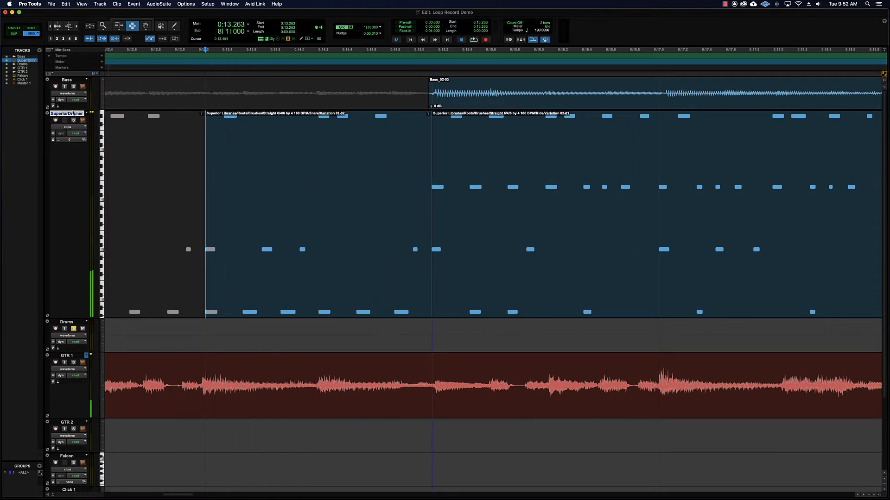
Solo the SuperiorDrumer track, remove the solo from the Drums track, and play from the cursor
{"action": "left_click", "coordinate": [74, 121]}
{"action": "left_click", "coordinate": [74, 328]}
{"action": "key", "text": "space"}
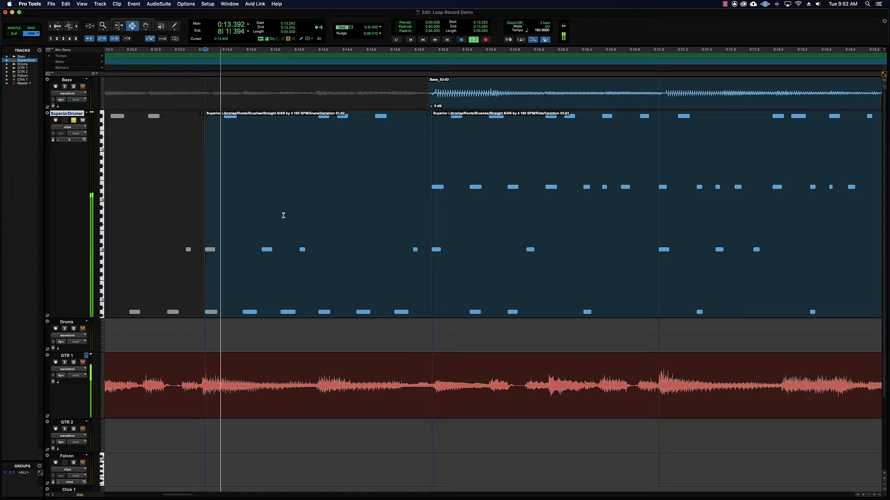
Select the SuperiorDrumer range from 0:13.263 to 0:24.631 and separate the clips at the selection
{"action": "key", "text": "super+bracketleft"}
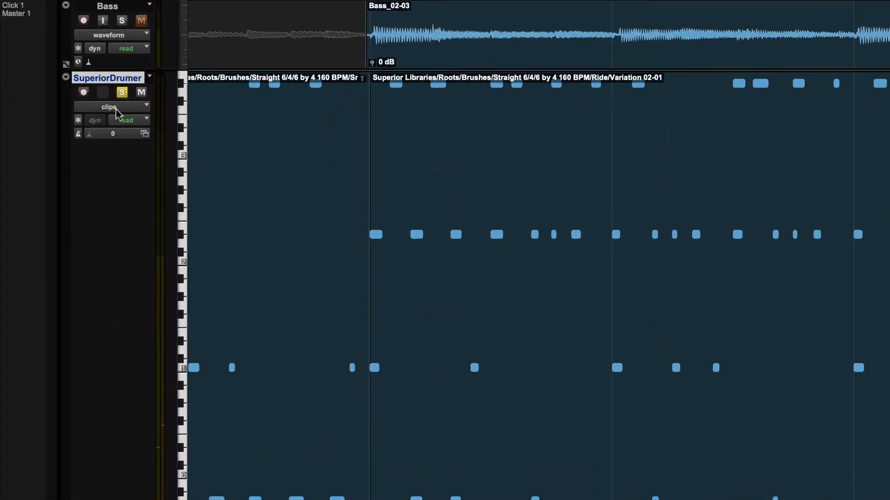
{"action": "left_click_drag", "start_coordinate": [370, 284], "coordinate": [884, 283]}
{"action": "key", "text": "super+bracketleft"}
{"action": "key", "text": "super+bracketleft"}
{"action": "key", "text": "super+bracketleft"}
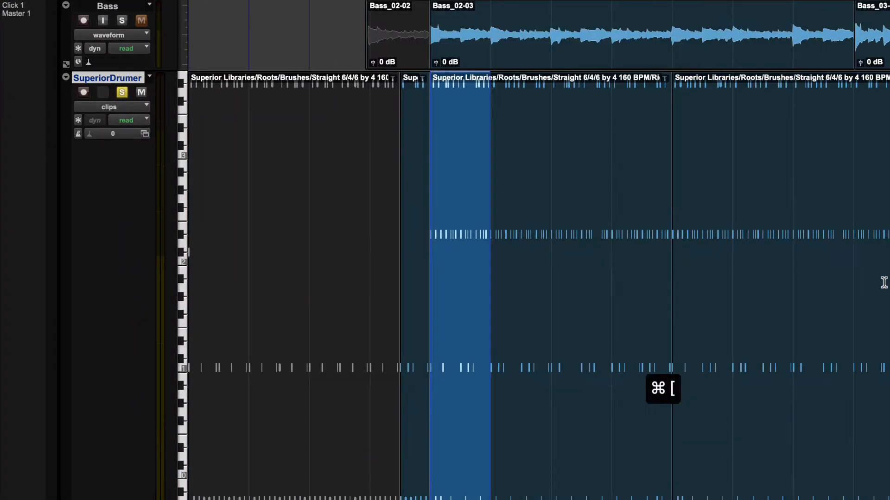
{"action": "left_click_drag", "start_coordinate": [399, 204], "coordinate": [423, 192]}
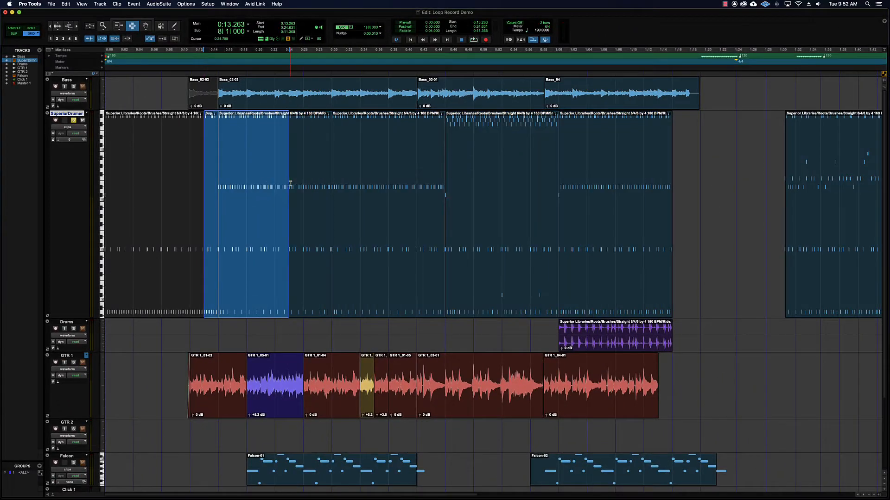
{"action": "key", "text": "super+e"}
Try moving the separated drum clips along the timeline with the Grabber tool, and undo the moves
{"action": "key", "text": "super+4"}
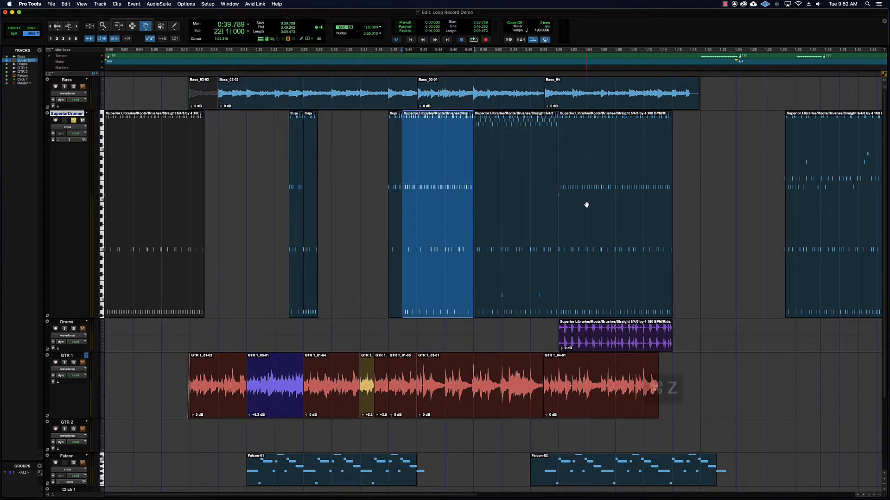
{"action": "key", "text": "super+z"}
{"action": "key", "text": "super+z"}
{"action": "key", "text": "super+3"}
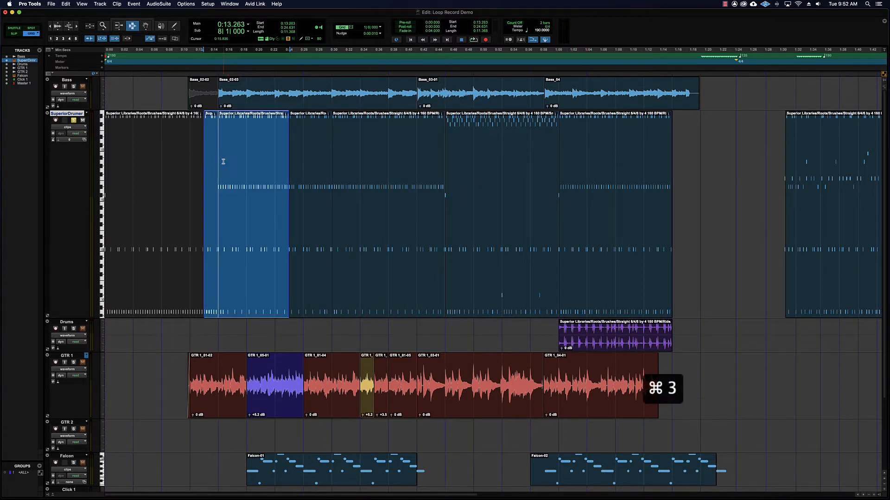
Switch the SuperiorDrumer track view from clips to notes around bar 9 and enlarge the notes vertically
{"action": "left_click", "coordinate": [223, 161]}
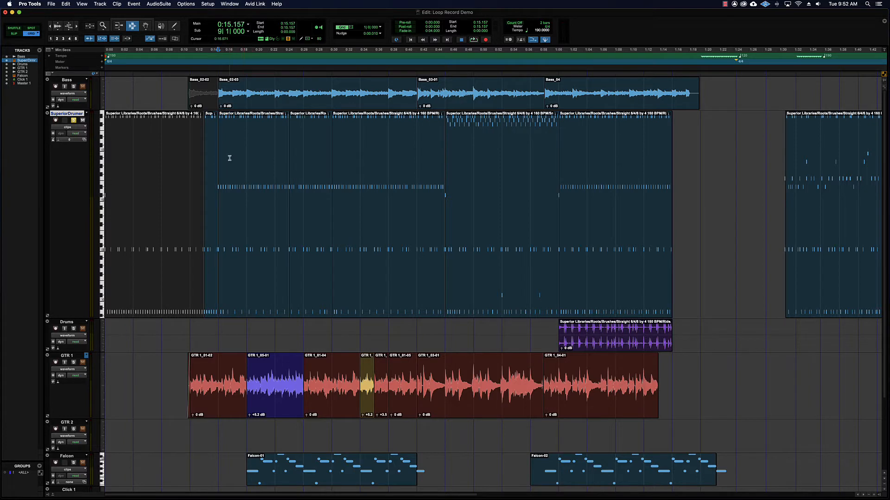
{"action": "key", "text": "super+bracketright"}
{"action": "key", "text": "super+bracketright"}
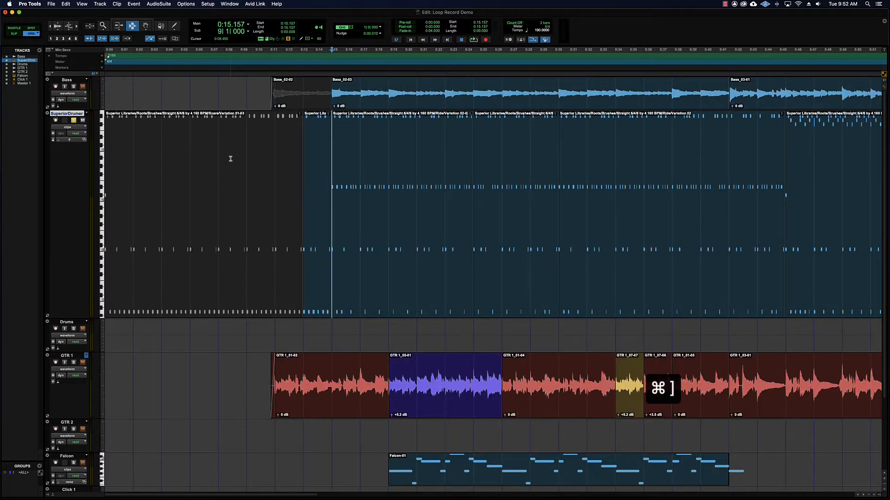
{"action": "key", "text": "super+bracketright"}
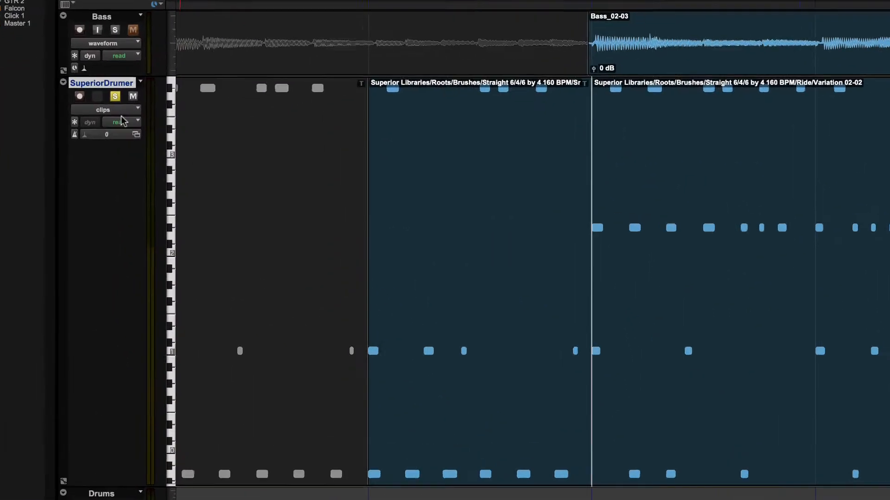
{"action": "left_click", "coordinate": [72, 128]}
{"action": "left_click", "coordinate": [111, 121]}
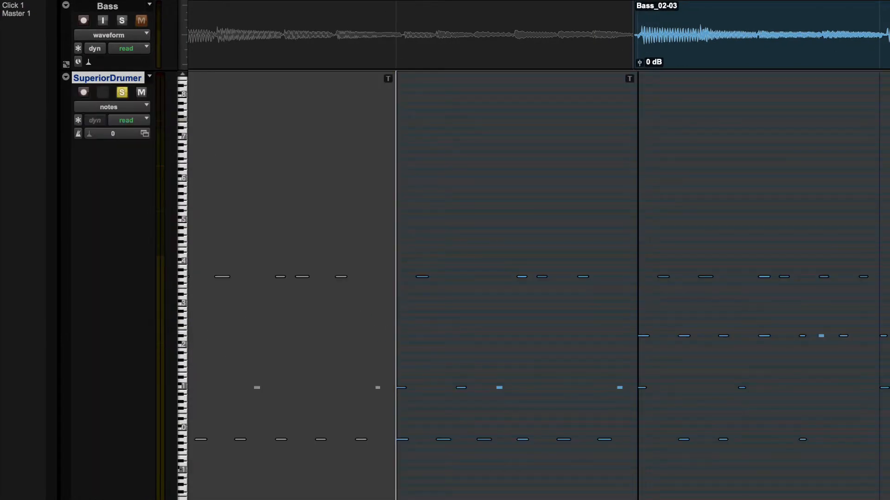
{"action": "key", "text": "super+shift+bracketright"}
{"action": "key", "text": "super+shift+bracketright"}
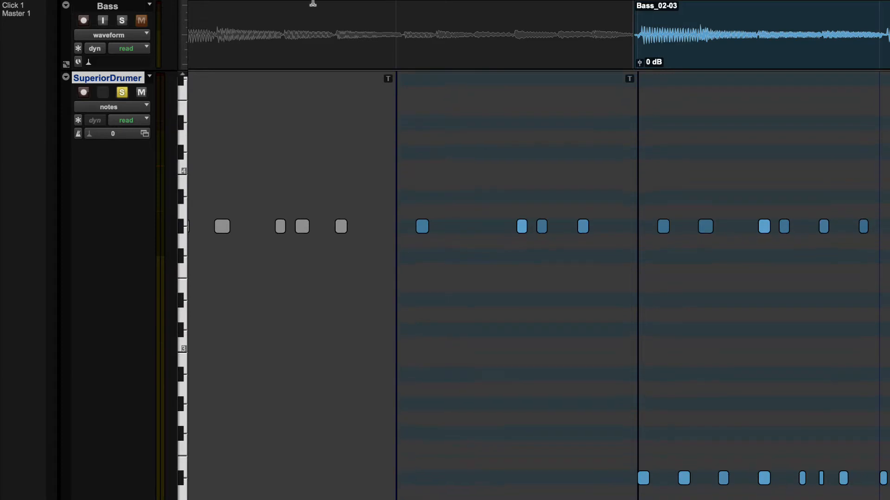
Audition individual MIDI notes in the two drum rows around the start of Bass_02-03 using the Grabber tool
{"action": "scroll", "coordinate": [451, 241], "scroll_direction": "right", "scroll_amount": 5}
{"action": "scroll", "coordinate": [451, 241], "scroll_direction": "left", "scroll_amount": 14}
{"action": "scroll", "coordinate": [451, 242], "scroll_direction": "right", "scroll_amount": 15}
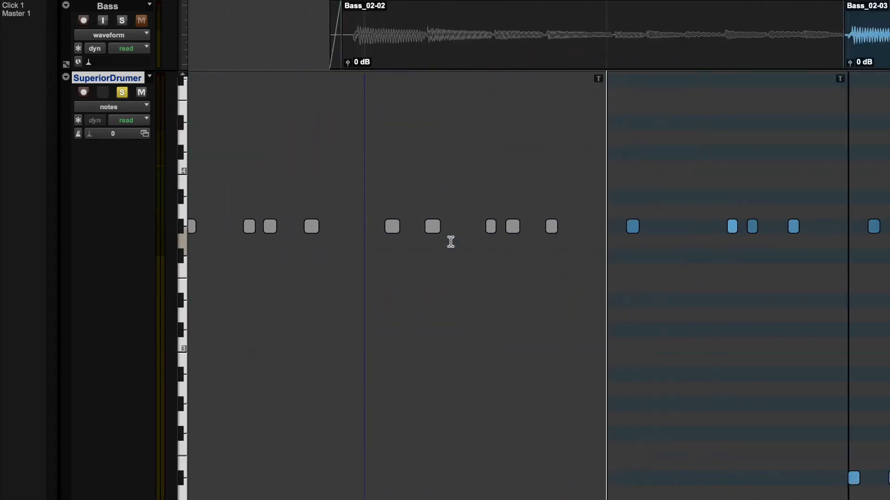
{"action": "key", "text": "super+4"}
{"action": "left_click", "coordinate": [404, 233]}
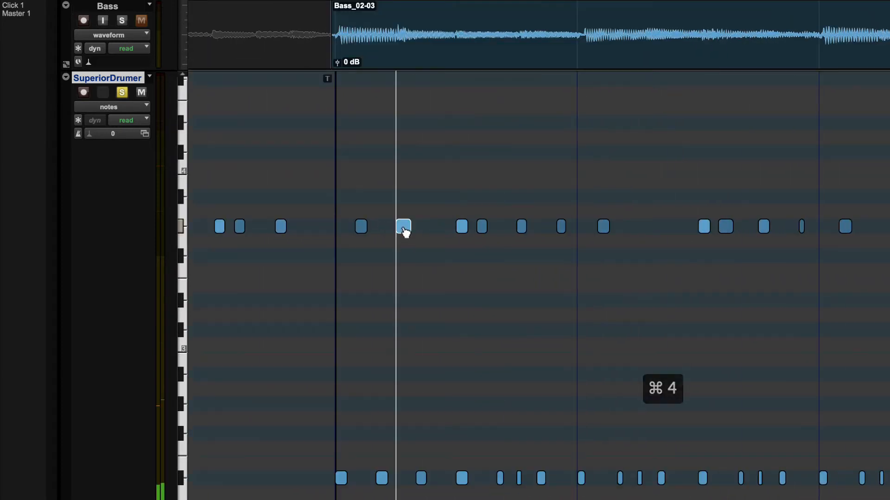
{"action": "left_click", "coordinate": [462, 232]}
{"action": "left_click", "coordinate": [482, 228]}
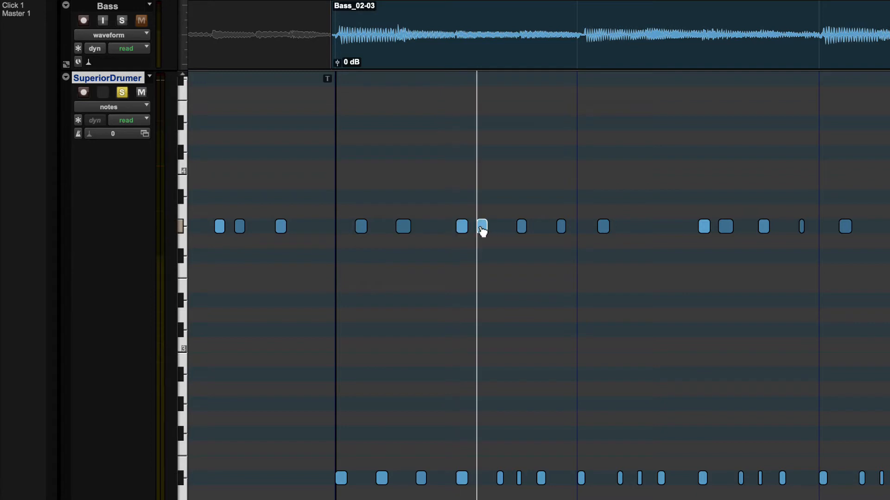
{"action": "left_click", "coordinate": [522, 228]}
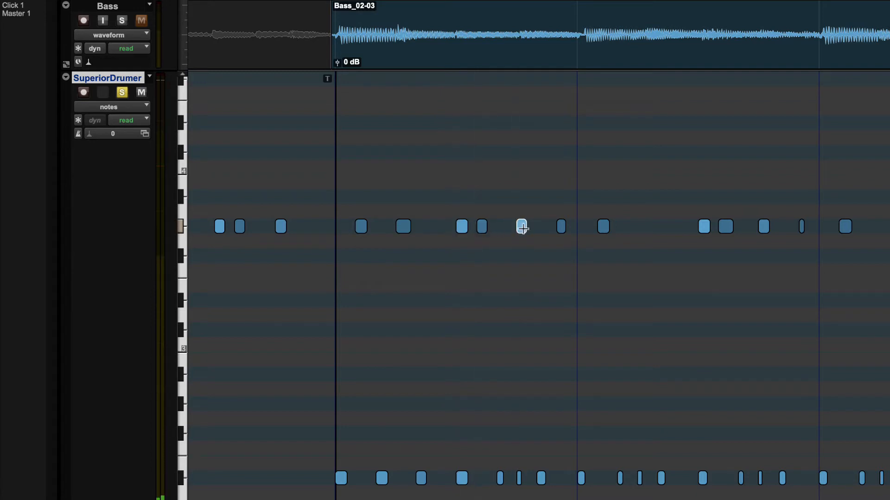
{"action": "left_click", "coordinate": [603, 230]}
{"action": "left_click", "coordinate": [725, 228]}
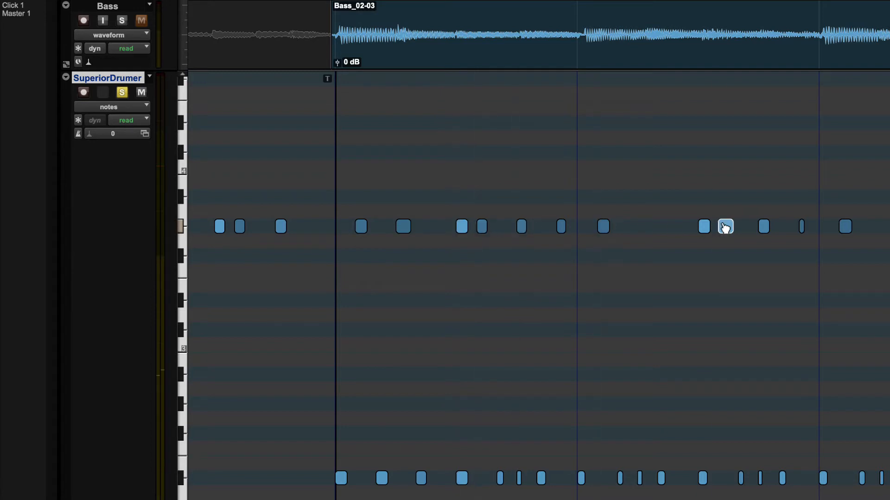
{"action": "left_click", "coordinate": [383, 480]}
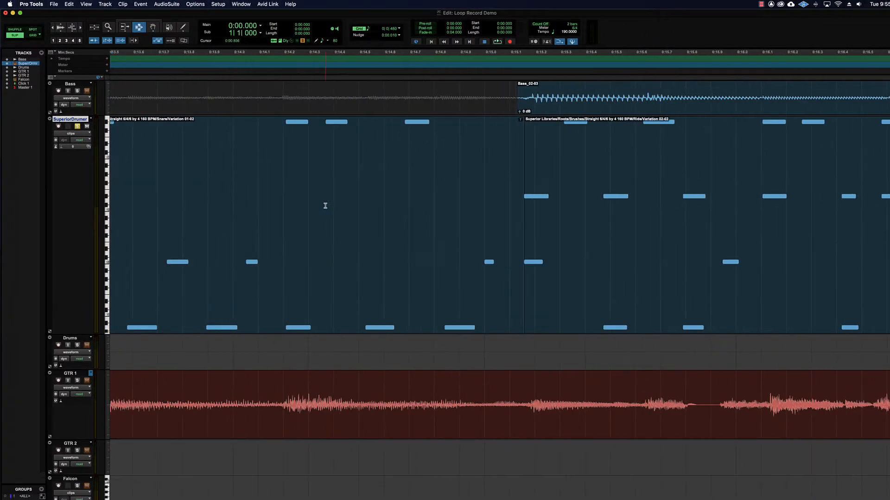
Place the edit cursor beside the start of the Snare/Variation 01-02 drum clip and examine its first notes up close
{"action": "scroll", "coordinate": [326, 206], "scroll_direction": "left", "scroll_amount": 10}
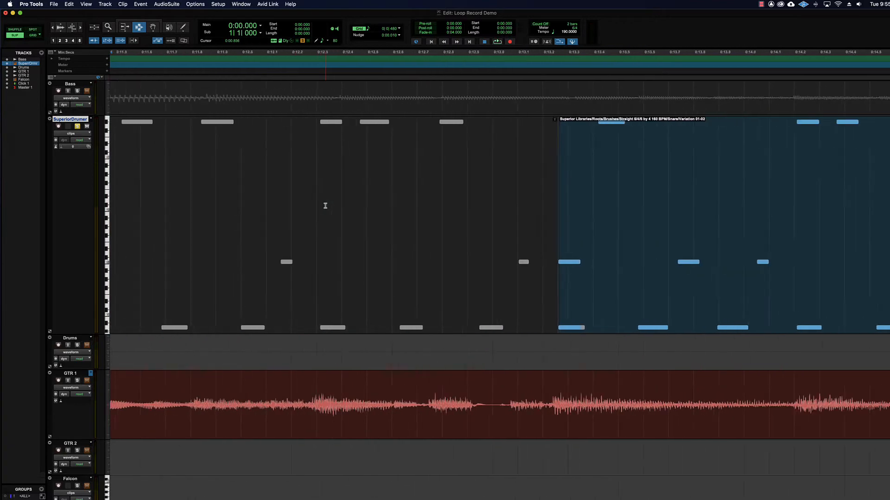
{"action": "scroll", "coordinate": [325, 205], "scroll_direction": "right", "scroll_amount": 4}
{"action": "left_click", "coordinate": [359, 236]}
{"action": "key", "text": "super+bracketright"}
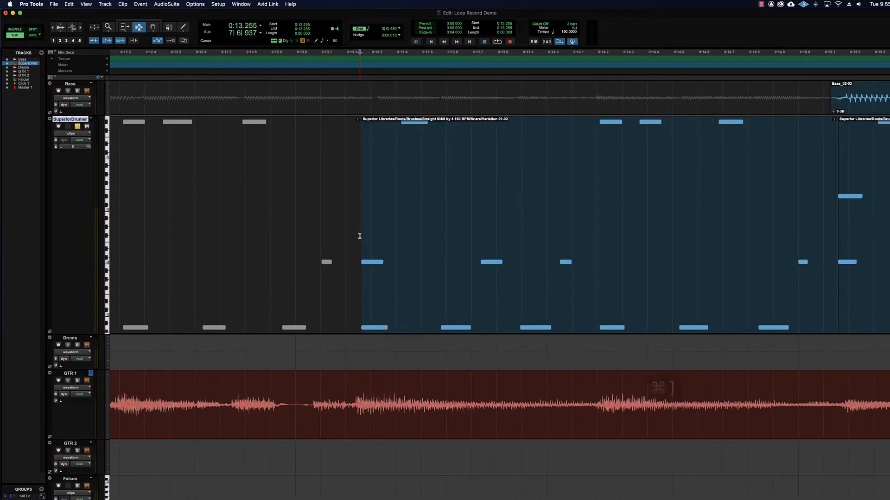
{"action": "scroll", "coordinate": [359, 236], "scroll_direction": "right", "scroll_amount": 8}
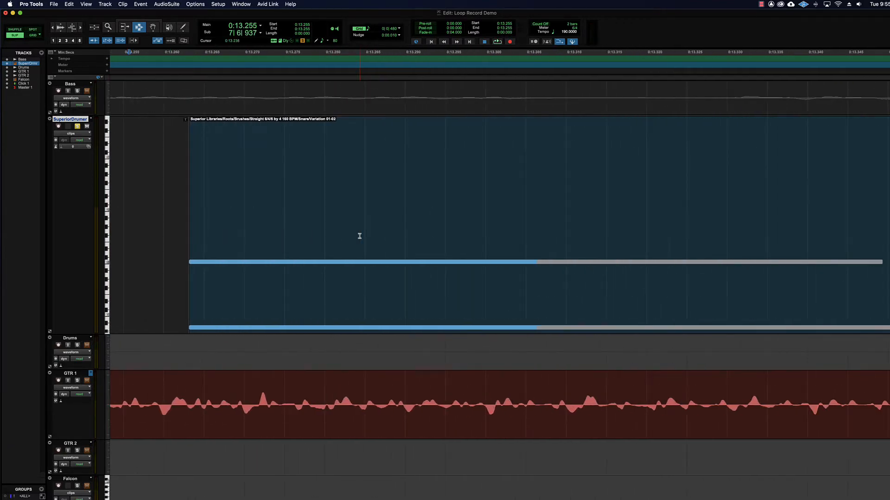
{"action": "key", "text": "super+bracketleft"}
{"action": "key", "text": "super+bracketleft"}
{"action": "key", "text": "super+bracketleft"}
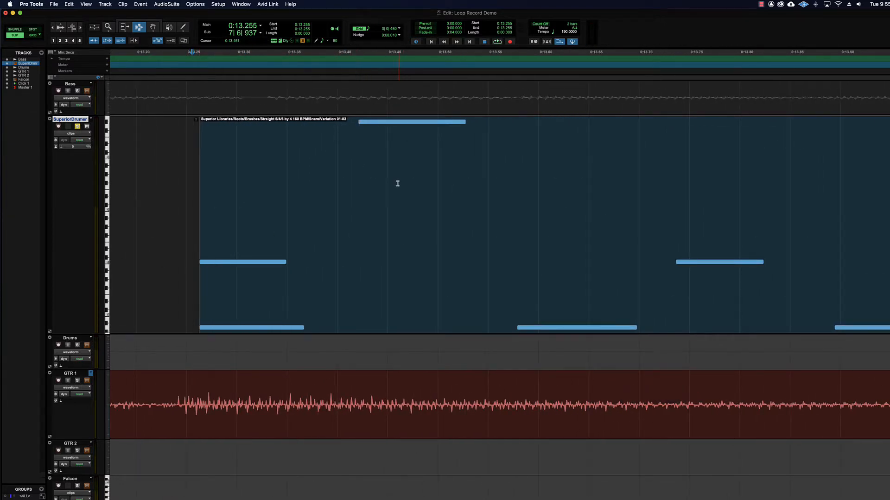
Delete a 0.100-second range across the tail of the clip's first upper note, and undo the deletion
{"action": "left_click_drag", "start_coordinate": [396, 190], "coordinate": [497, 189]}
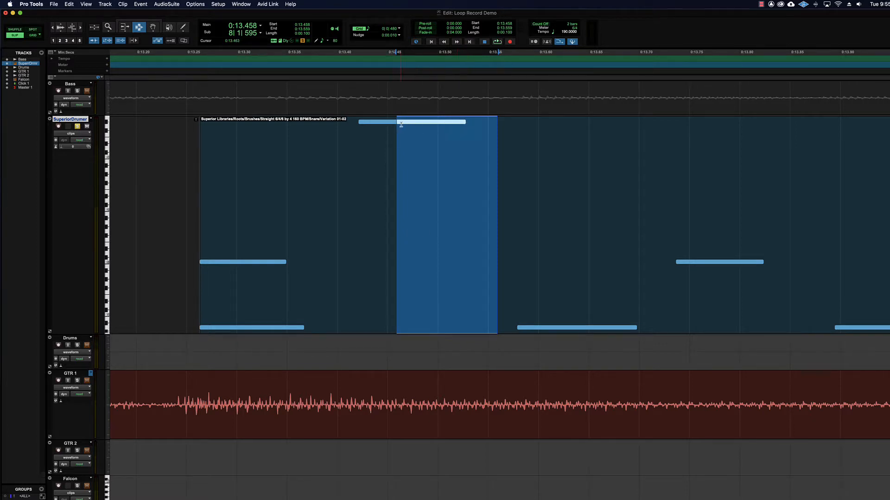
{"action": "key", "text": "Delete"}
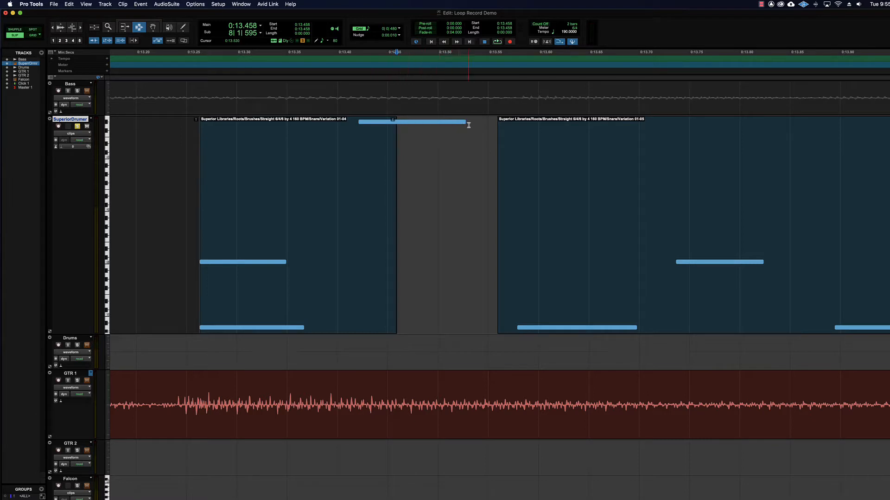
{"action": "key", "text": "super+z"}
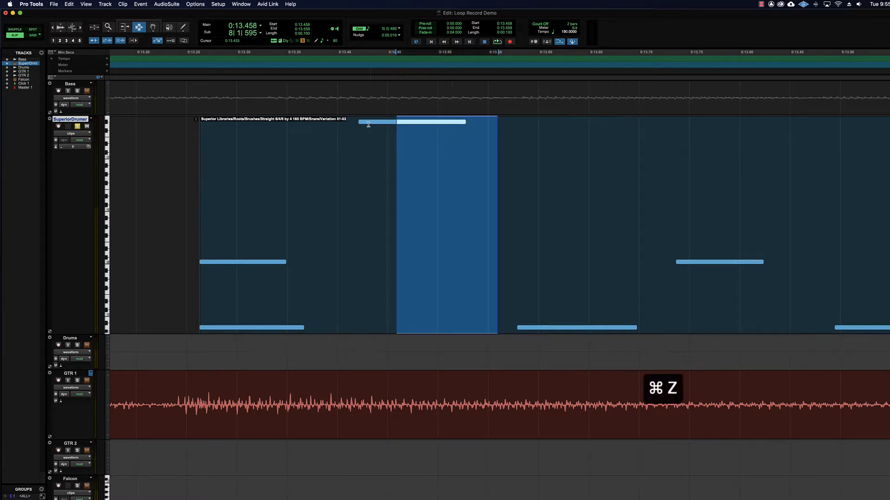
Delete the drum clip range from about 0:13.469 to 0:13.547 across the upper note's tail, and mark the note's start with a short selection
{"action": "left_click", "coordinate": [357, 124]}
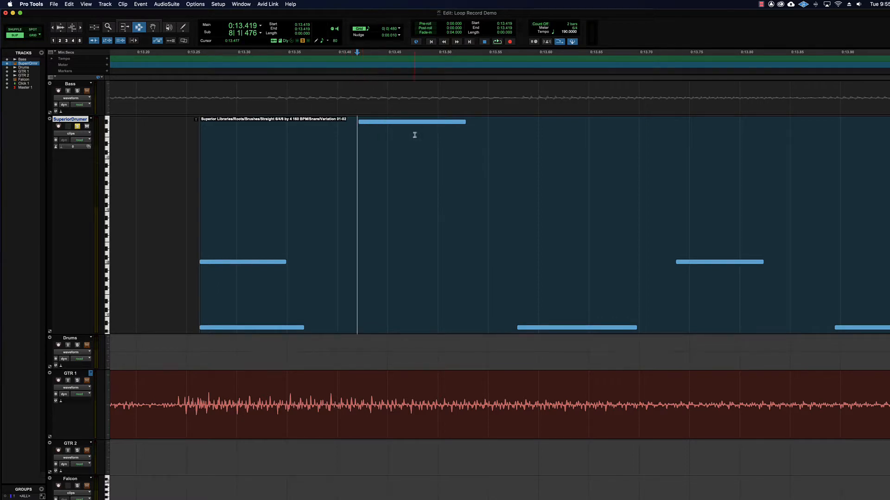
{"action": "left_click_drag", "start_coordinate": [407, 137], "coordinate": [485, 140]}
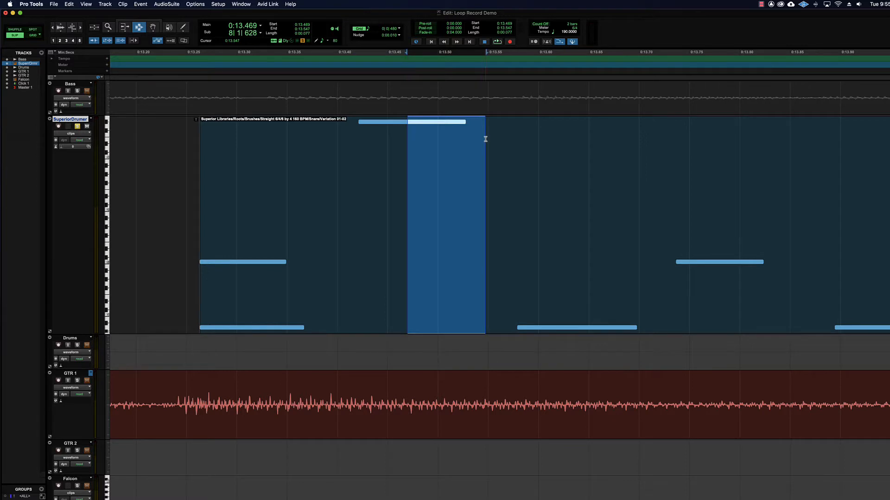
{"action": "key", "text": "Delete"}
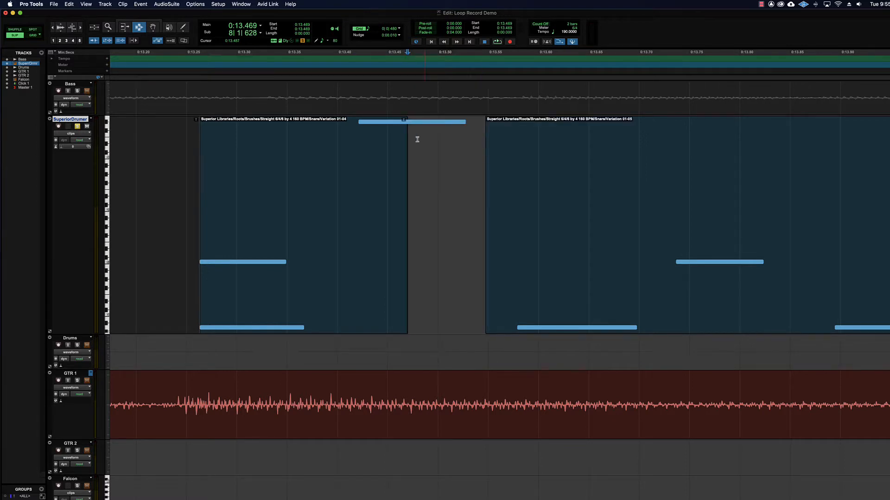
{"action": "left_click_drag", "start_coordinate": [355, 126], "coordinate": [368, 126]}
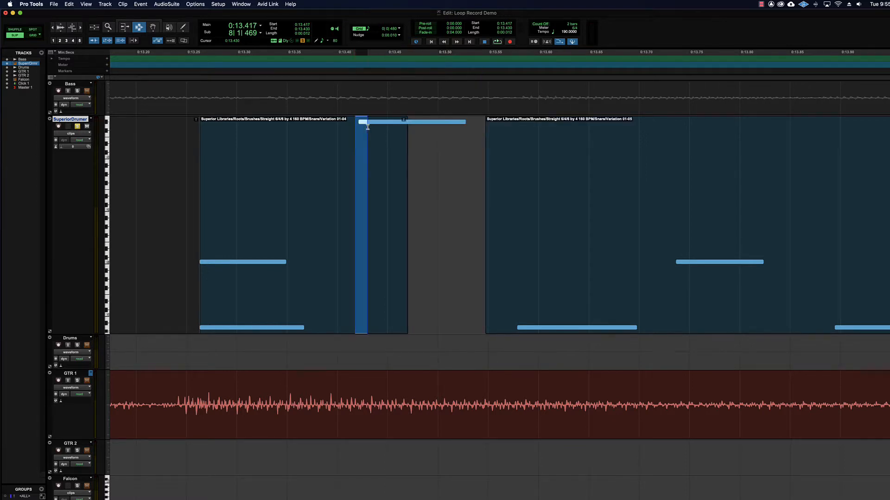
{"action": "left_click", "coordinate": [381, 158]}
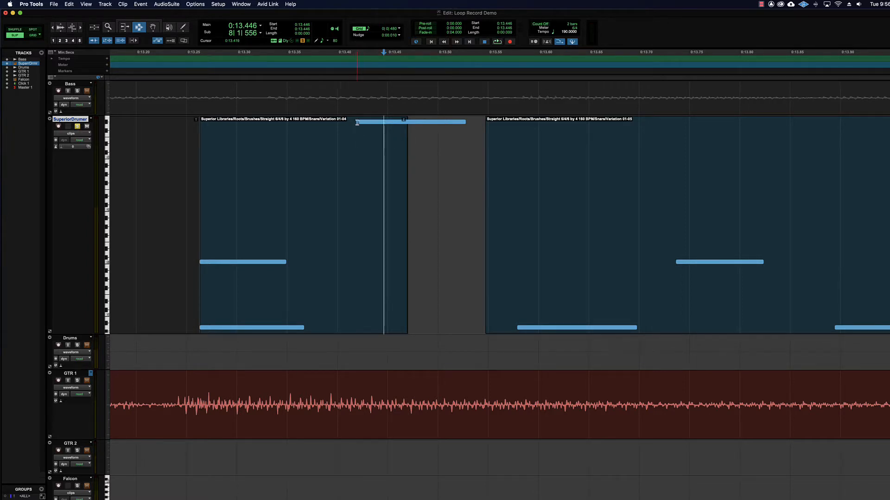
Delete a 0.005-second clip range from 0:13.417 across the start of the upper note, and undo the deletion
{"action": "left_click_drag", "start_coordinate": [356, 123], "coordinate": [360, 134]}
{"action": "left_click", "coordinate": [358, 133]}
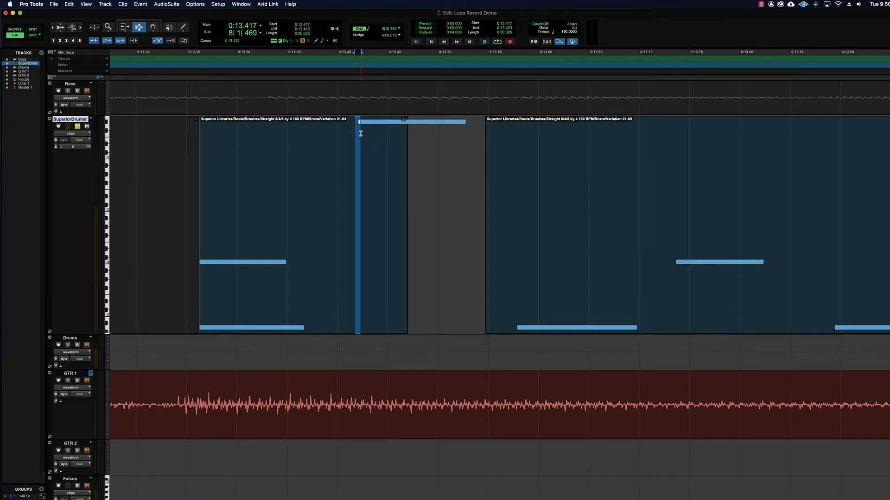
{"action": "key", "text": "Delete"}
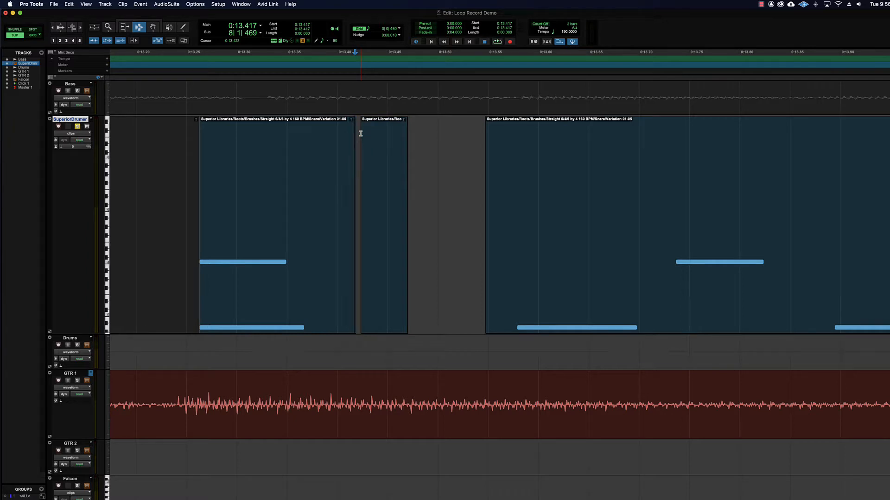
{"action": "key", "text": "super+z"}
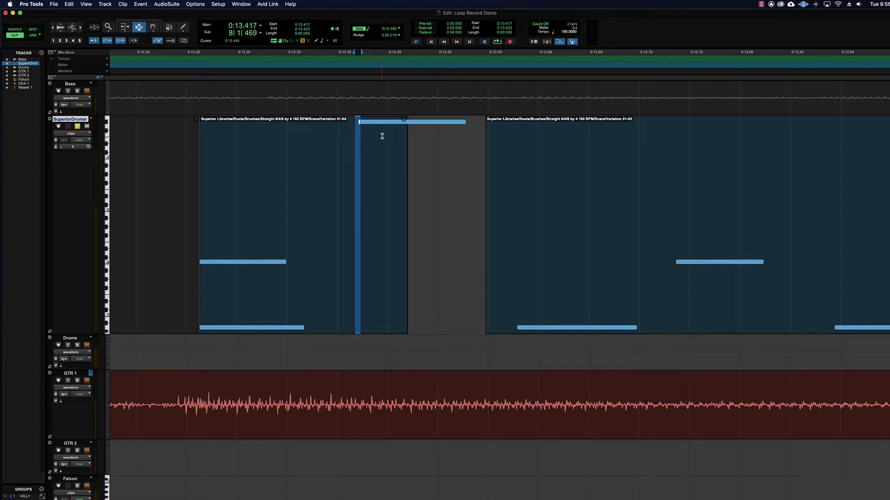
Select a range from about 0:13.452 to 0:13.487 across the upper note's tail, and undo the earlier clip deletion there
{"action": "left_click_drag", "start_coordinate": [382, 136], "coordinate": [479, 148]}
{"action": "left_click_drag", "start_coordinate": [390, 152], "coordinate": [425, 151]}
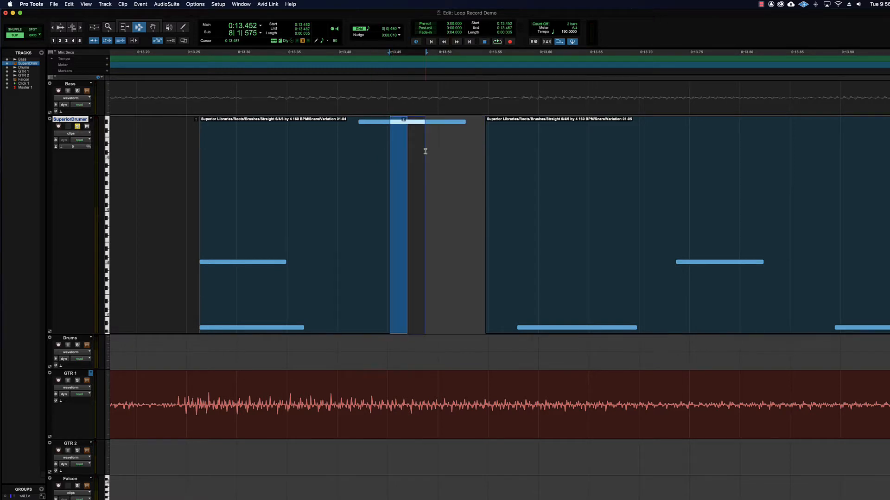
{"action": "left_click", "coordinate": [429, 150]}
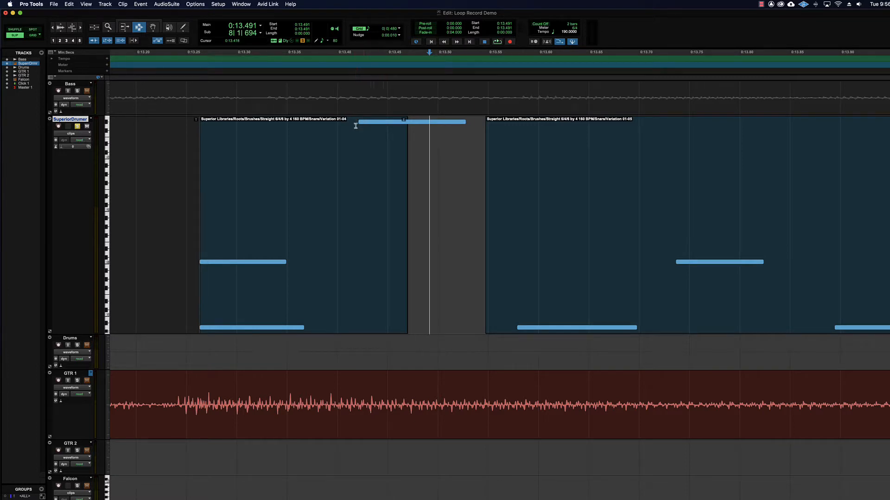
{"action": "key", "text": "super+z"}
{"action": "left_click", "coordinate": [402, 140]}
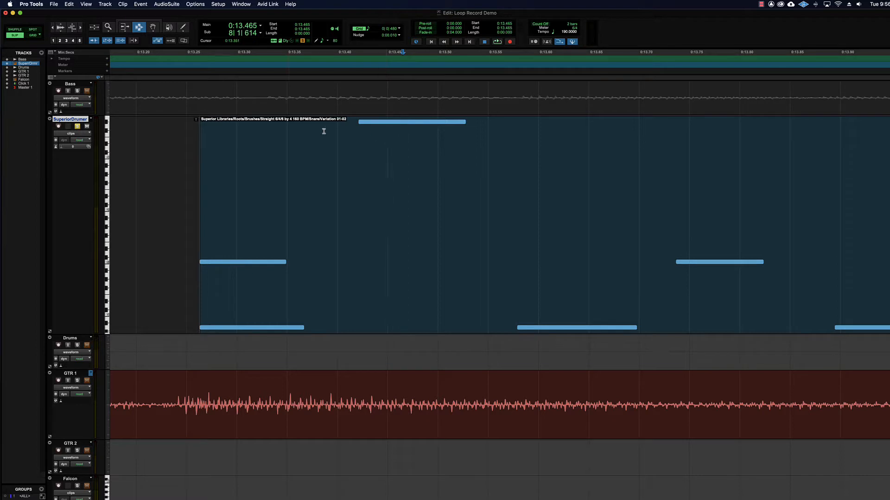
Switch the SuperiorDrumer track to notes view and try a range selection across the upper note
{"action": "left_click", "coordinate": [70, 134]}
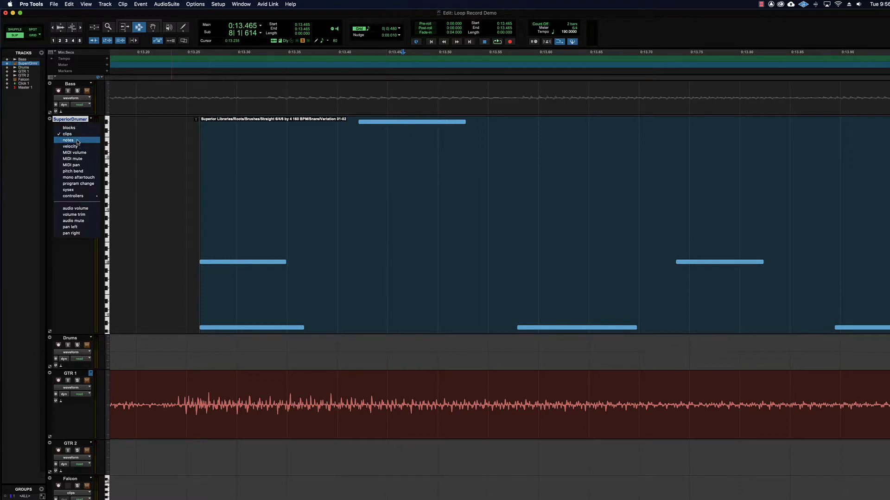
{"action": "left_click", "coordinate": [69, 140]}
{"action": "left_click", "coordinate": [298, 192]}
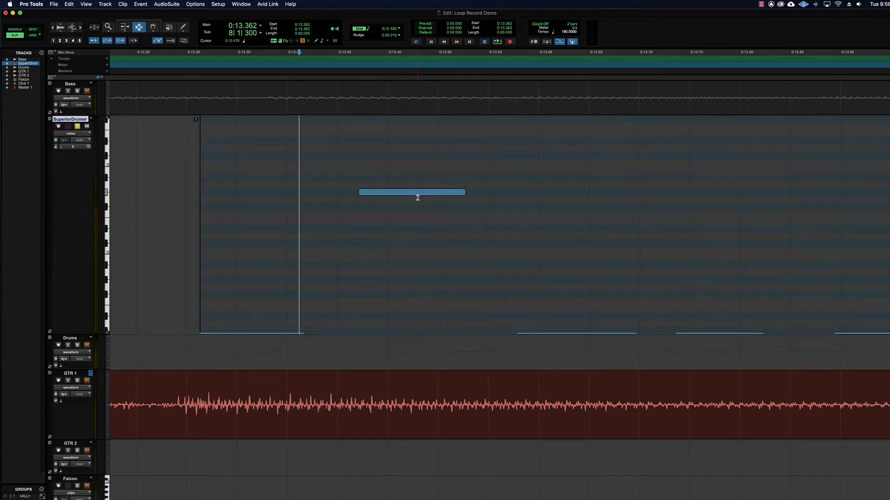
{"action": "scroll", "coordinate": [418, 198], "scroll_direction": "down", "scroll_amount": 3}
{"action": "scroll", "coordinate": [418, 198], "scroll_direction": "up", "scroll_amount": 3}
{"action": "left_click_drag", "start_coordinate": [370, 192], "coordinate": [486, 195]}
{"action": "left_click", "coordinate": [475, 198]}
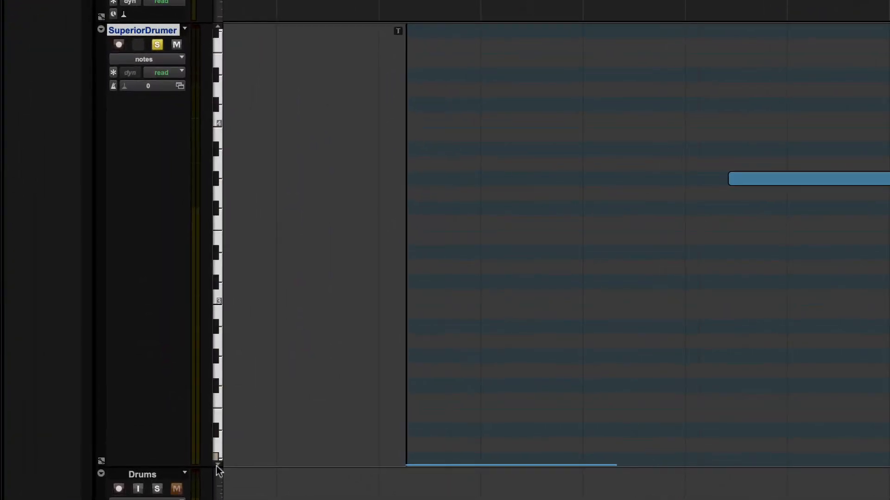
Select individual drum notes in the two lower pitch rows one at a time with the Grabber tool
{"action": "left_click_drag", "start_coordinate": [216, 465], "coordinate": [218, 13]}
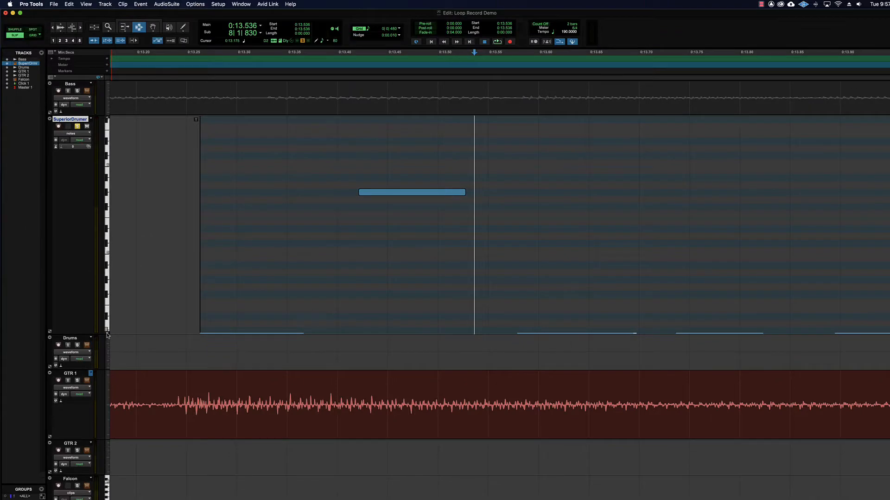
{"action": "left_click", "coordinate": [107, 334]}
{"action": "left_click", "coordinate": [107, 334]}
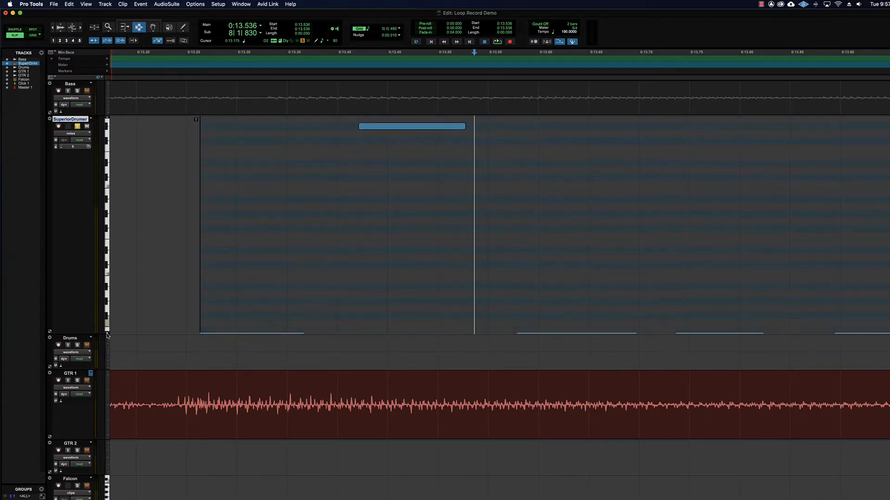
{"action": "left_click", "coordinate": [107, 335]}
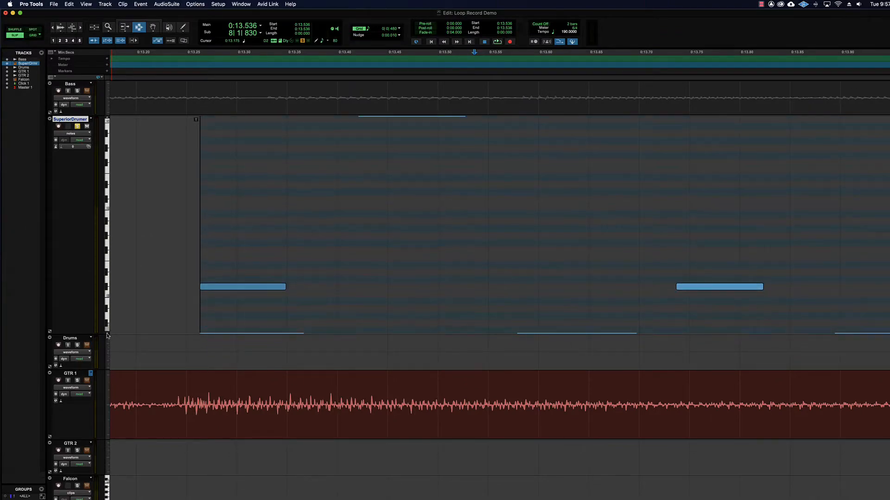
{"action": "left_click", "coordinate": [107, 335]}
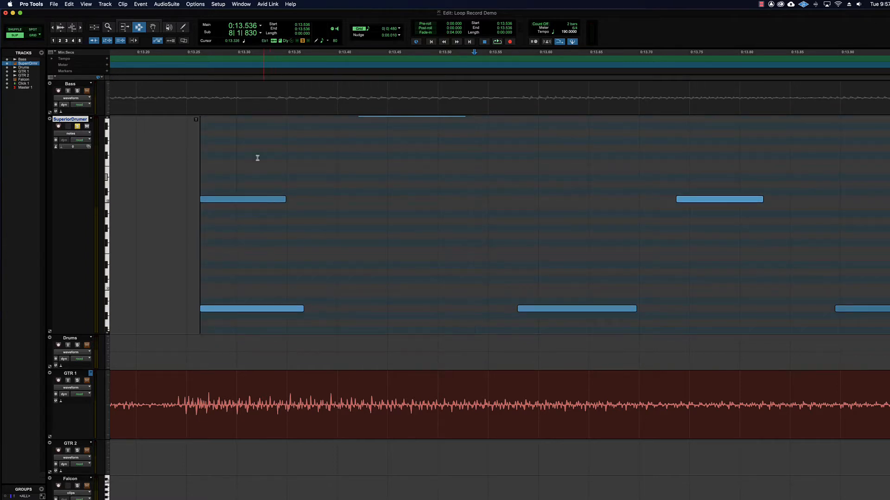
{"action": "key", "text": "F8"}
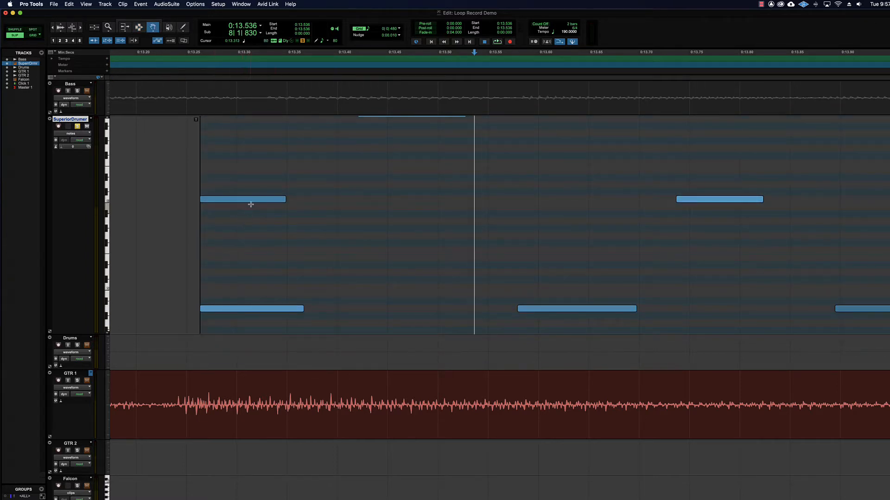
{"action": "left_click", "coordinate": [254, 203]}
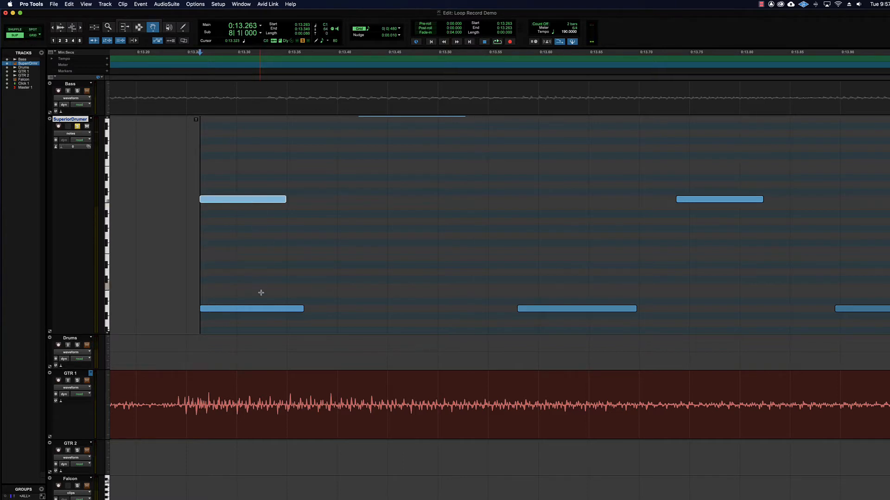
{"action": "left_click", "coordinate": [264, 309]}
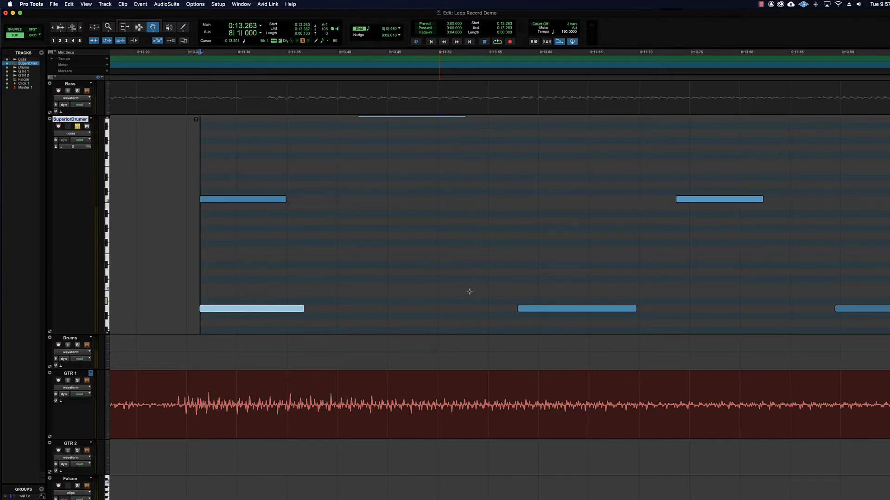
{"action": "left_click", "coordinate": [705, 200]}
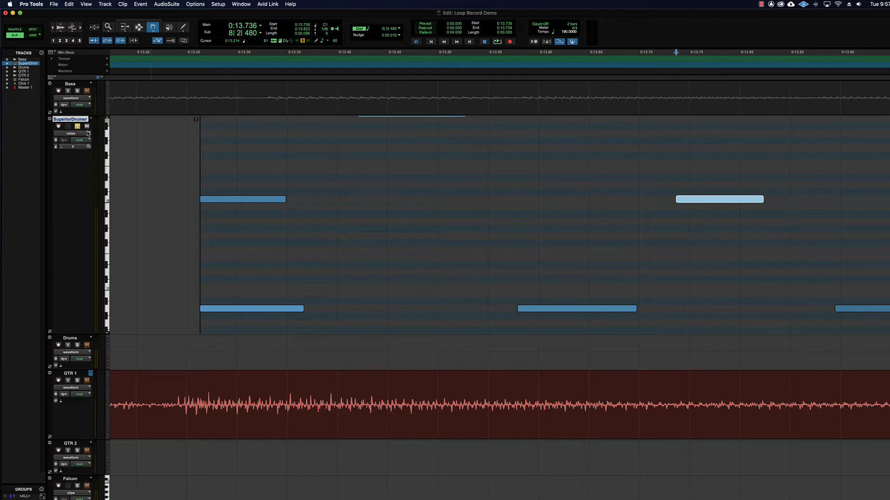
With the Pencil tool, try moving the first C1 note and trimming its edges, extending it to 0.091 seconds
{"action": "key", "text": "F10"}
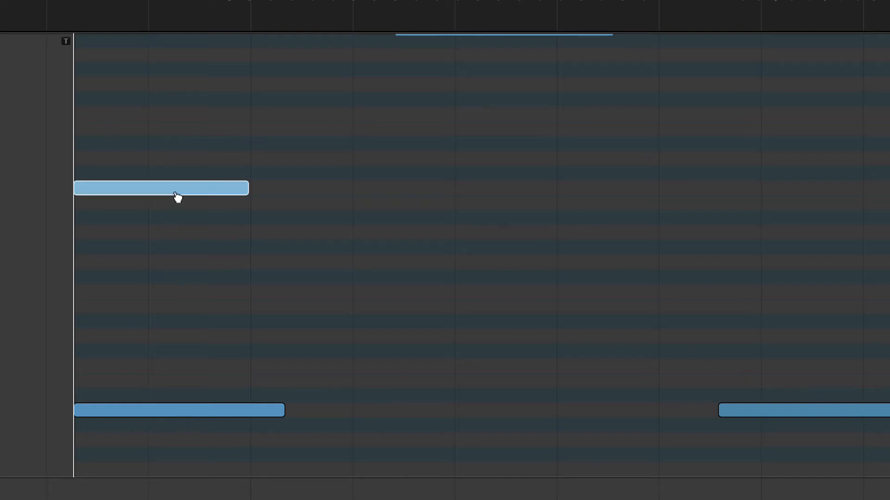
{"action": "mouse_move", "coordinate": [176, 193]}
{"action": "left_mouse_down"}
{"action": "mouse_move", "coordinate": [182, 119]}
{"action": "mouse_move", "coordinate": [182, 151]}
{"action": "mouse_move", "coordinate": [163, 194]}
{"action": "left_mouse_up"}
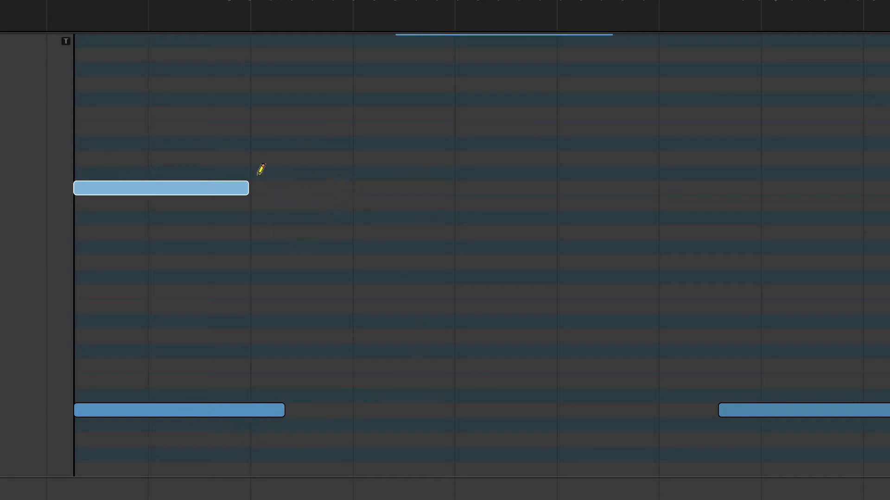
{"action": "mouse_move", "coordinate": [247, 188]}
{"action": "left_mouse_down"}
{"action": "mouse_move", "coordinate": [120, 187]}
{"action": "mouse_move", "coordinate": [250, 187]}
{"action": "left_mouse_up"}
{"action": "mouse_move", "coordinate": [79, 186]}
{"action": "left_mouse_down"}
{"action": "mouse_move", "coordinate": [196, 193]}
{"action": "mouse_move", "coordinate": [77, 187]}
{"action": "left_mouse_up"}
{"action": "mouse_move", "coordinate": [251, 188]}
{"action": "left_mouse_down"}
{"action": "mouse_move", "coordinate": [267, 193]}
{"action": "mouse_move", "coordinate": [259, 188]}
{"action": "left_mouse_up"}
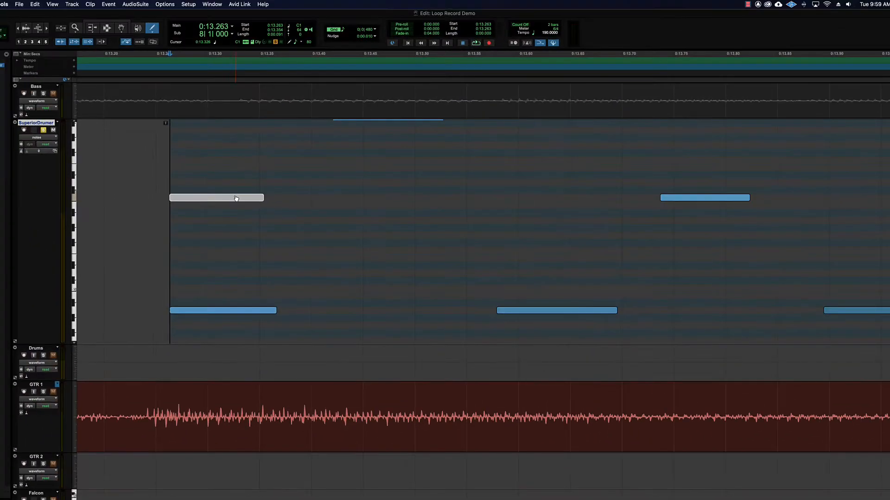
Select the notes from about 0:13.220 to 0:15.172 across the clip, and add a 0.157-second Bb0 note at 0:13.894
{"action": "key", "text": "super+bracketleft"}
{"action": "key", "text": "super+bracketleft"}
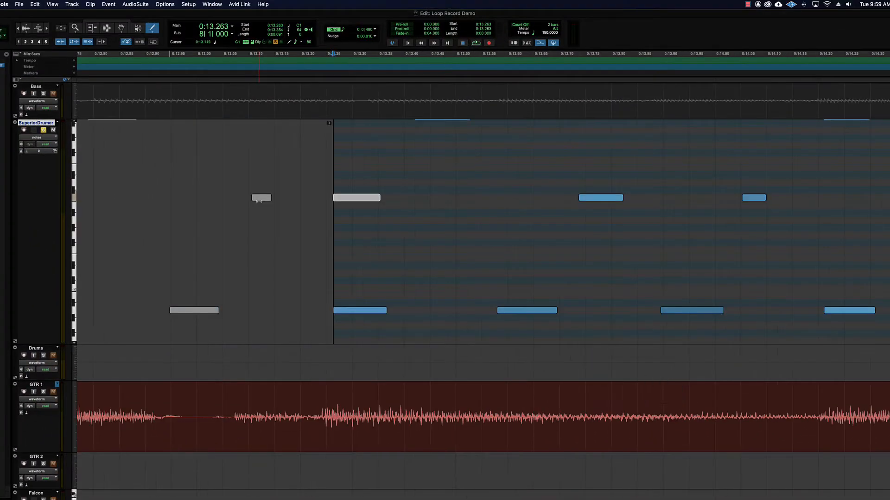
{"action": "scroll", "coordinate": [241, 202], "scroll_direction": "right", "scroll_amount": 5}
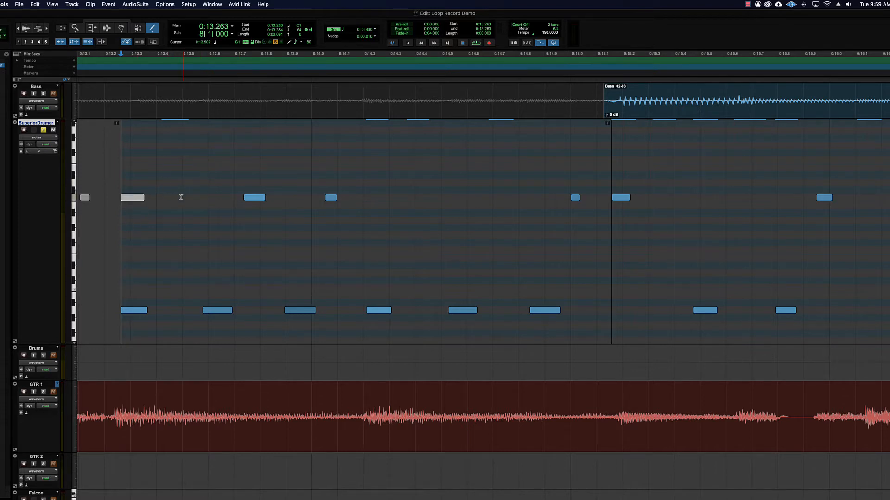
{"action": "left_click", "coordinate": [109, 187]}
{"action": "left_click_drag", "start_coordinate": [110, 187], "coordinate": [622, 199]}
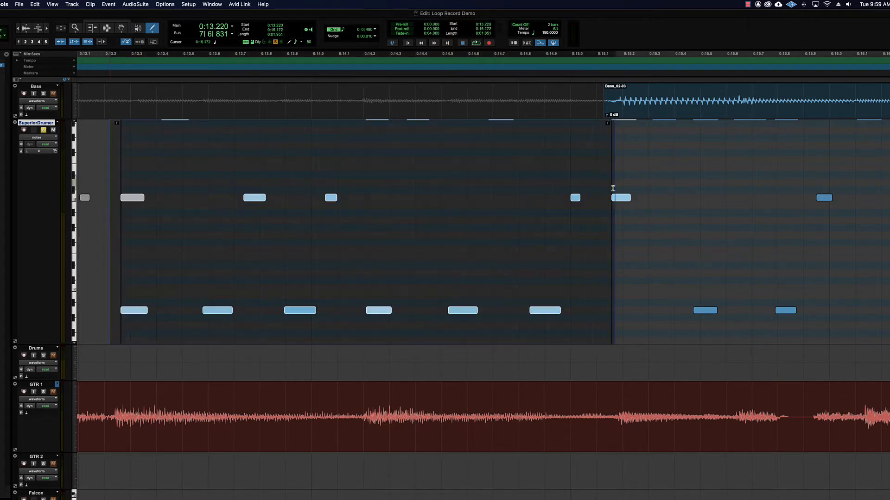
{"action": "left_click", "coordinate": [290, 216]}
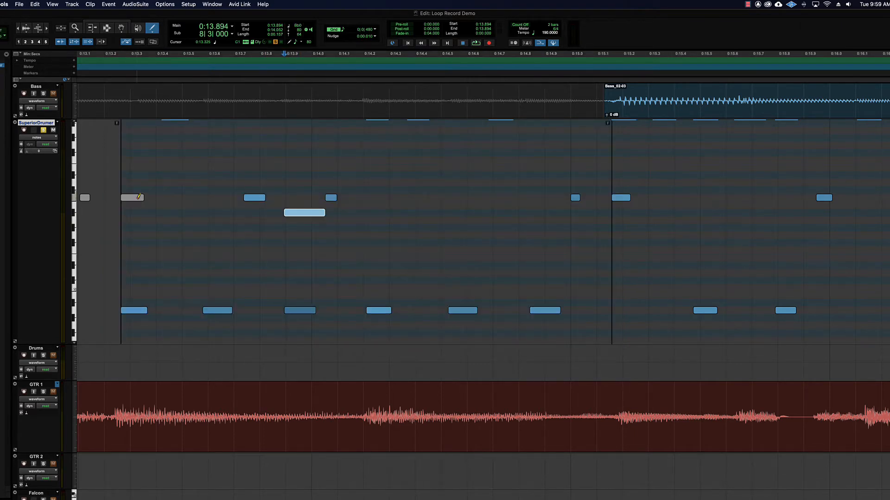
Select the note range from 0:13.396 to 0:14.921, and undo the last edit
{"action": "left_click_drag", "start_coordinate": [155, 212], "coordinate": [550, 215]}
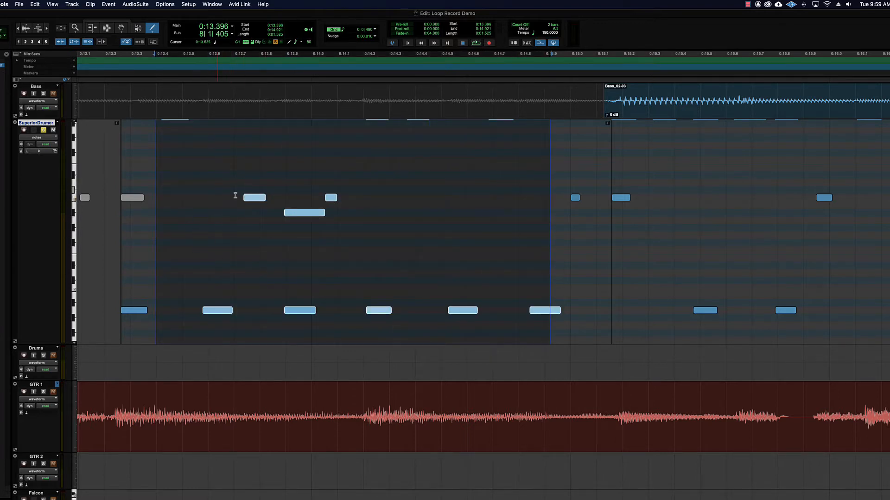
{"action": "left_click", "coordinate": [162, 204]}
{"action": "key", "text": "super+z"}
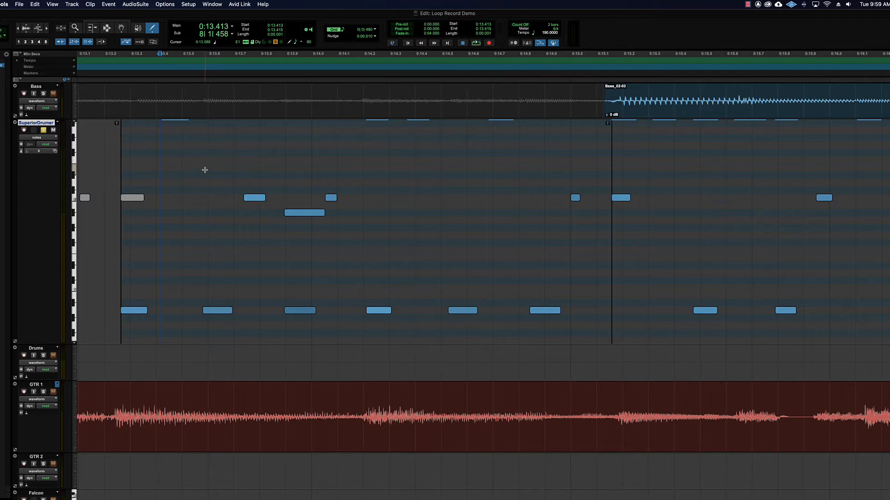
Marquee-select separate groups of notes in the upper and lower rows without including the notes outside each box
{"action": "left_click_drag", "start_coordinate": [213, 156], "coordinate": [397, 240]}
{"action": "left_click_drag", "start_coordinate": [351, 276], "coordinate": [606, 321]}
{"action": "left_click_drag", "start_coordinate": [558, 174], "coordinate": [675, 225]}
{"action": "left_click_drag", "start_coordinate": [178, 295], "coordinate": [412, 325]}
{"action": "left_click", "coordinate": [208, 250]}
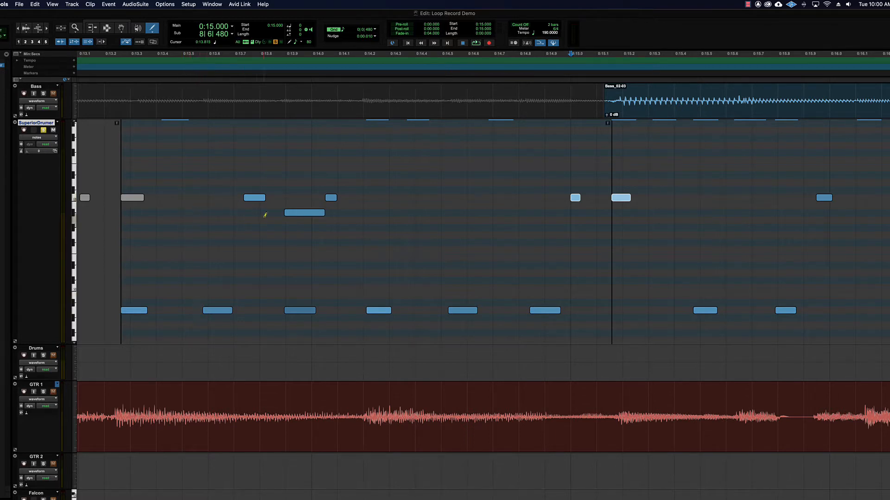
Show the velocity lane beneath the SuperiorDrumer notes and set its height to large
{"action": "left_click", "coordinate": [15, 344]}
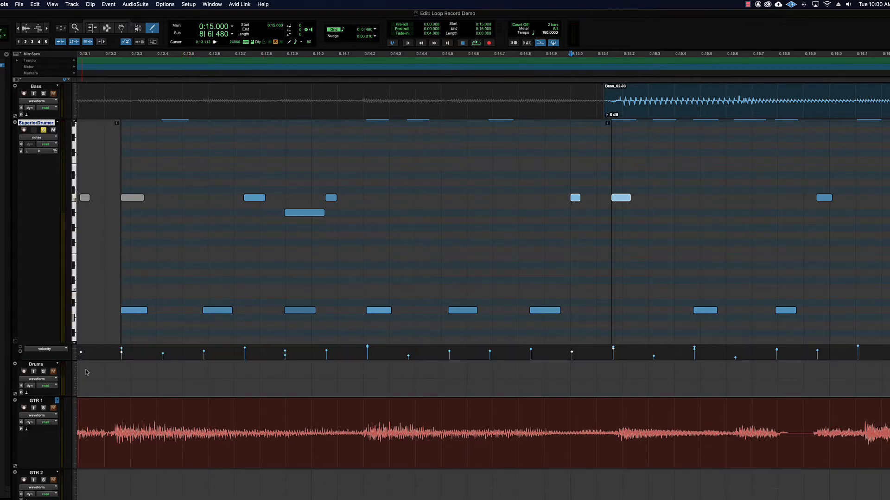
{"action": "left_click", "coordinate": [81, 354]}
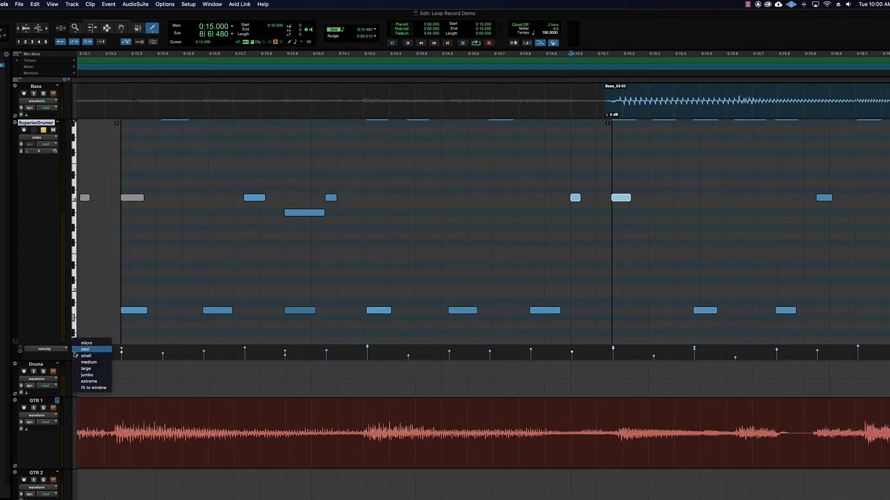
{"action": "left_click", "coordinate": [84, 369]}
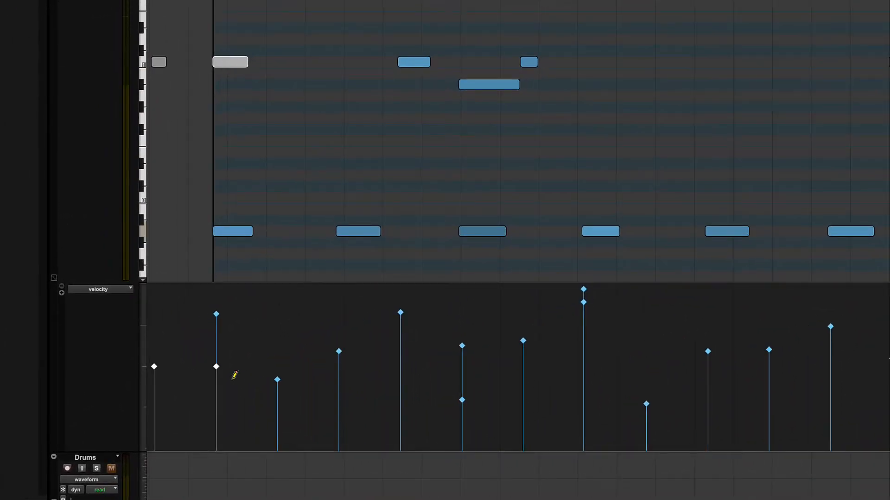
Raise the velocity of the first C1 note directly on the note itself
{"action": "left_click", "coordinate": [233, 67]}
{"action": "left_click_drag", "start_coordinate": [230, 61], "coordinate": [242, 42]}
{"action": "mouse_move", "coordinate": [232, 63]}
{"action": "left_mouse_down"}
{"action": "mouse_move", "coordinate": [232, 23]}
{"action": "mouse_move", "coordinate": [233, 61]}
{"action": "left_mouse_up"}
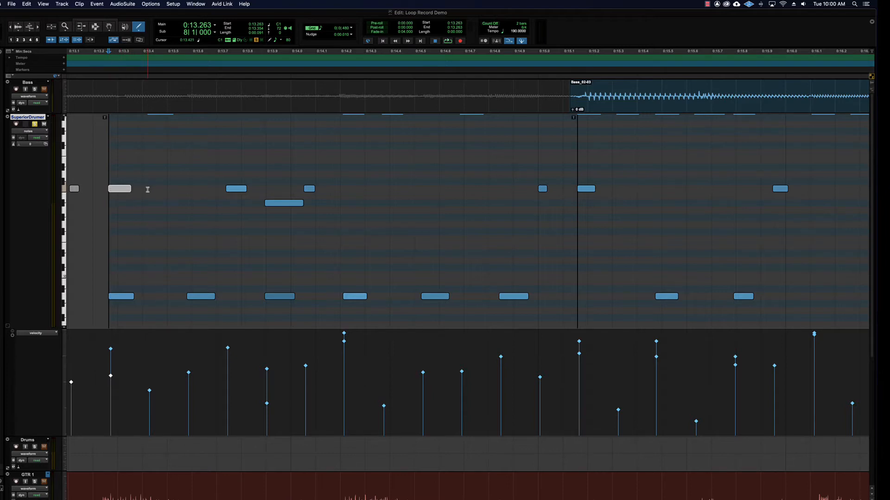
Select the range from 0:13.464 to 0:13.551 and marquee-select the notes in the middle of the clip
{"action": "left_click_drag", "start_coordinate": [180, 193], "coordinate": [158, 213]}
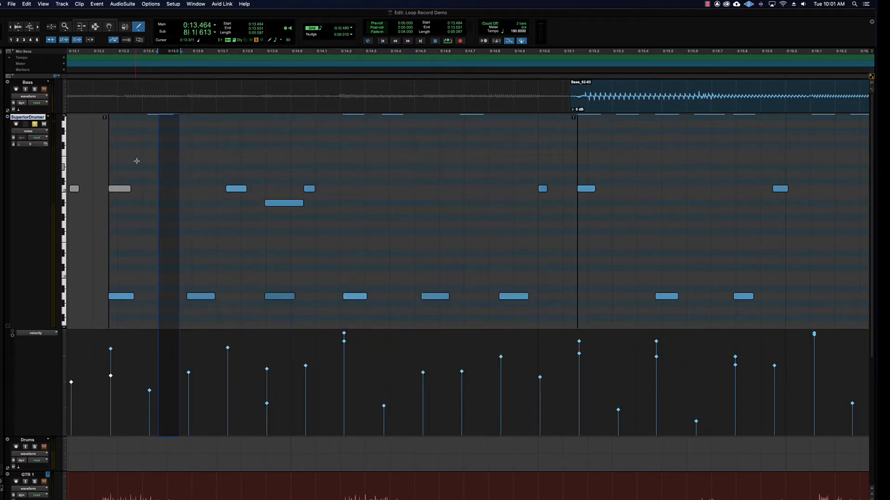
{"action": "left_click_drag", "start_coordinate": [202, 151], "coordinate": [459, 264]}
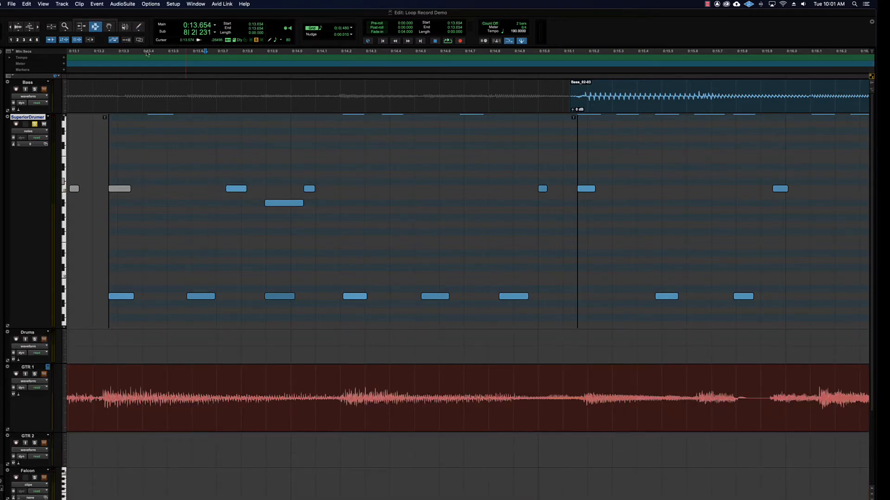
Draw a long F#0 note from 0:13.263 to 0:14.701 with the Pencil tool
{"action": "left_click", "coordinate": [136, 26]}
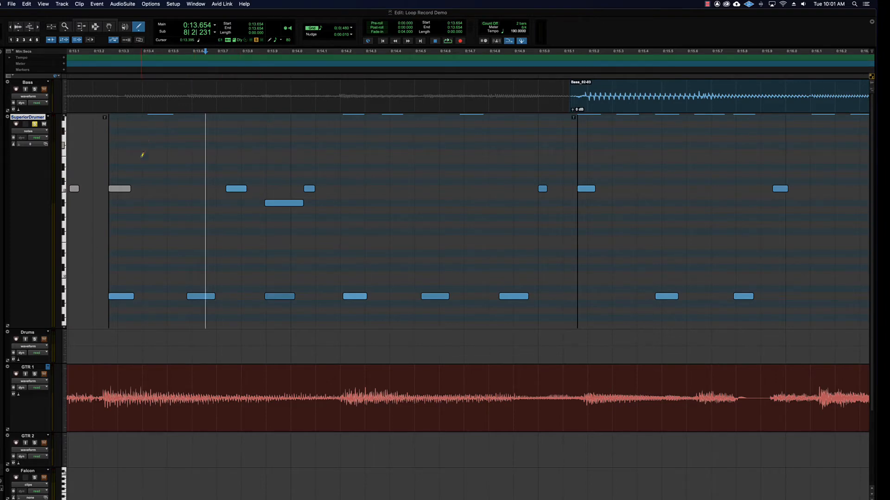
{"action": "left_click_drag", "start_coordinate": [113, 232], "coordinate": [462, 229]}
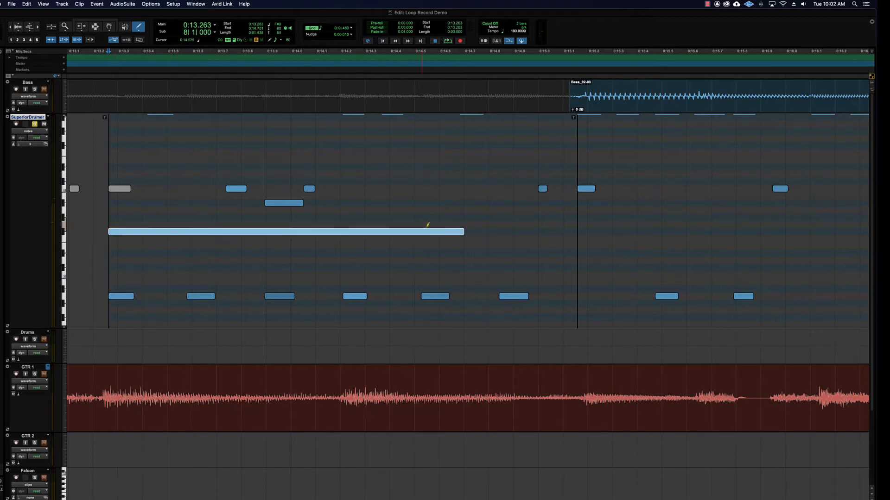
Undo the long F#0 note, and try drawing single notes at F#0 and at F#1 on 0:13.578, undoing each
{"action": "key", "text": "super+z"}
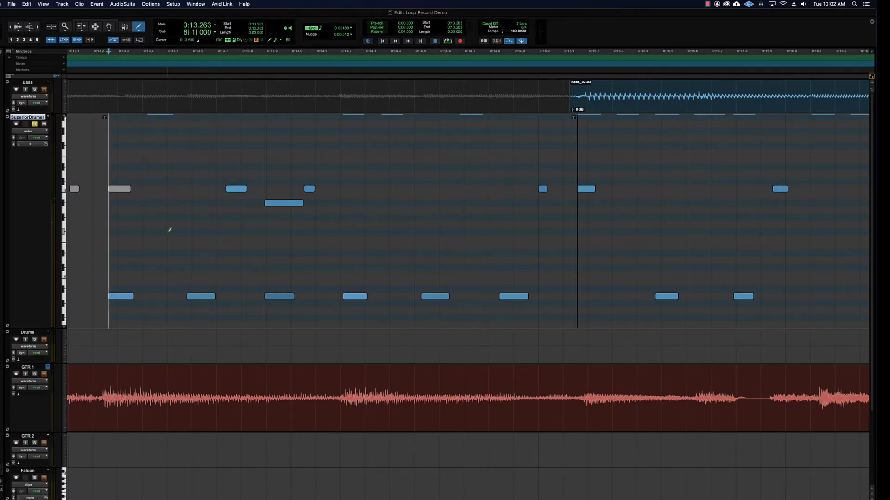
{"action": "left_click", "coordinate": [113, 232]}
{"action": "key", "text": "super+z"}
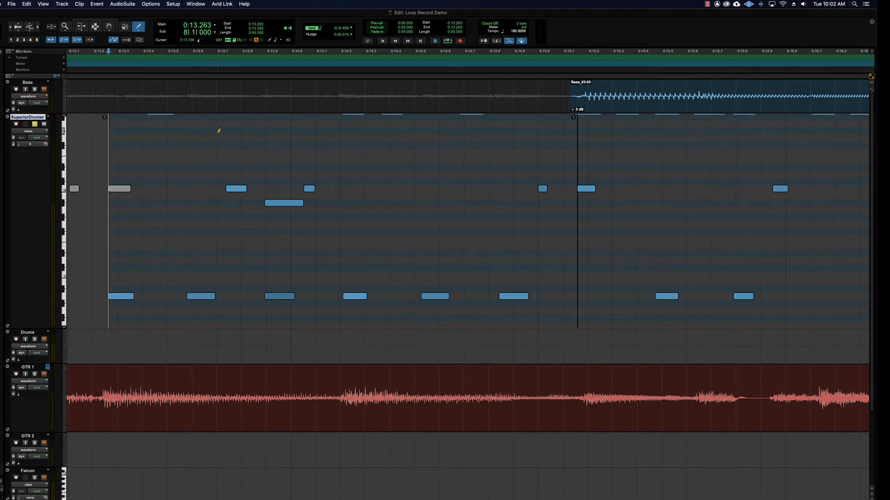
{"action": "left_click", "coordinate": [198, 144]}
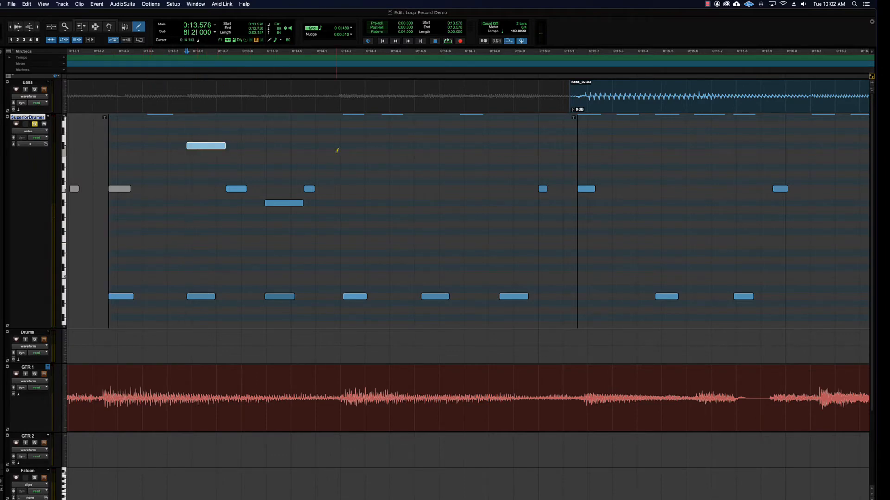
{"action": "key", "text": "super+z"}
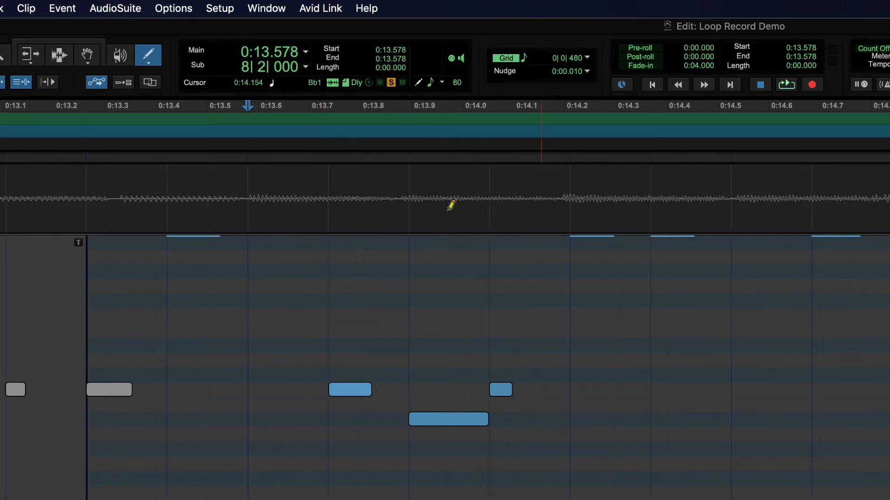
Draw F#1 notes at 0:13.894 and 0:14.210 with the Pencil tool, erasing the first and deleting the second
{"action": "left_click", "coordinate": [412, 301]}
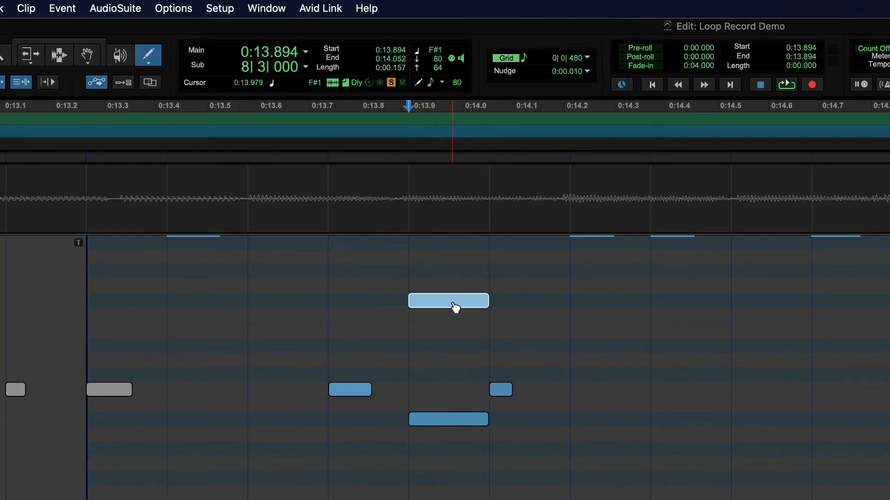
{"action": "left_click", "coordinate": [453, 305], "text": "alt"}
{"action": "left_click", "coordinate": [596, 299]}
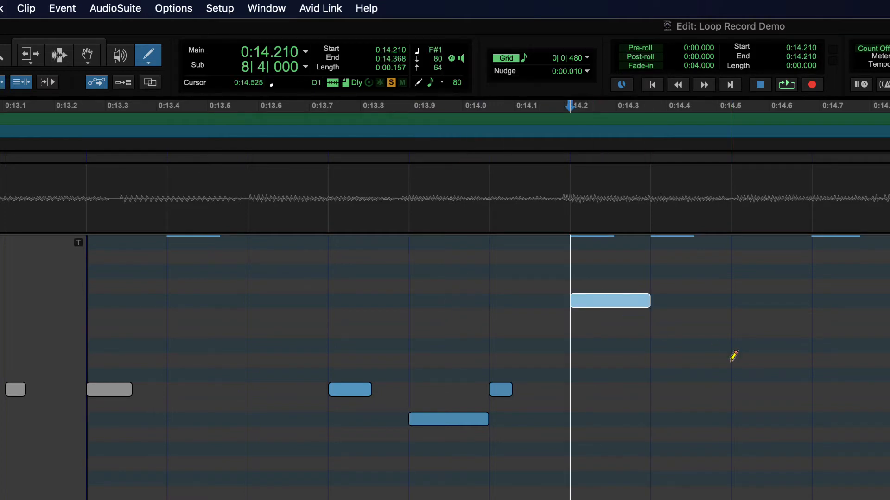
{"action": "key", "text": "BackSpace"}
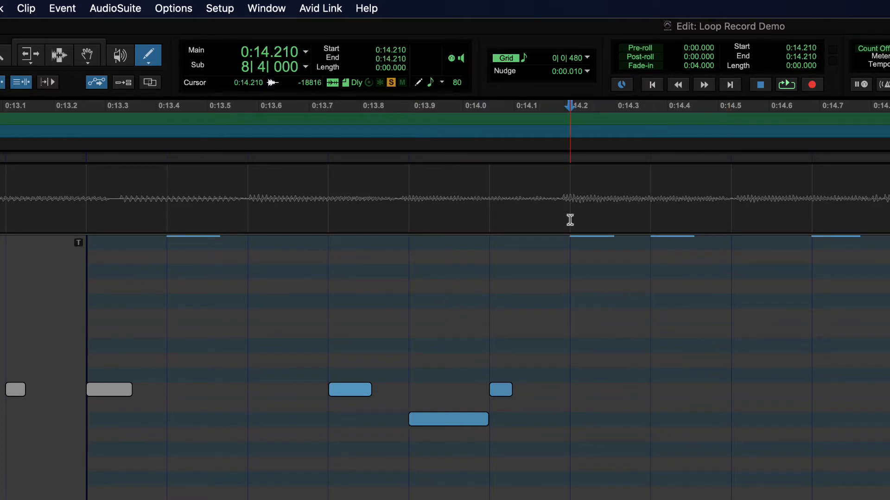
Set the grid to 1/4 note, draw a G#1 note at 0:13.578 and an F#1 note at 0:13.894, and undo both
{"action": "left_click", "coordinate": [525, 57]}
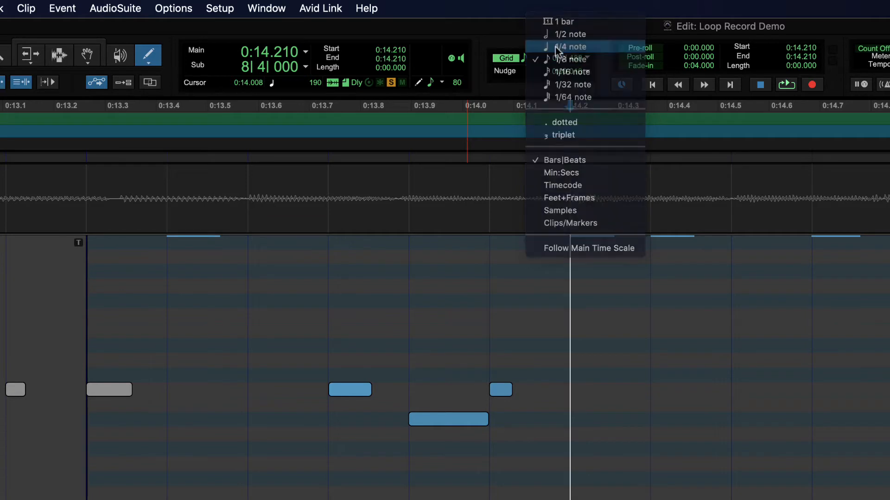
{"action": "left_click", "coordinate": [570, 46]}
{"action": "left_click", "coordinate": [252, 271]}
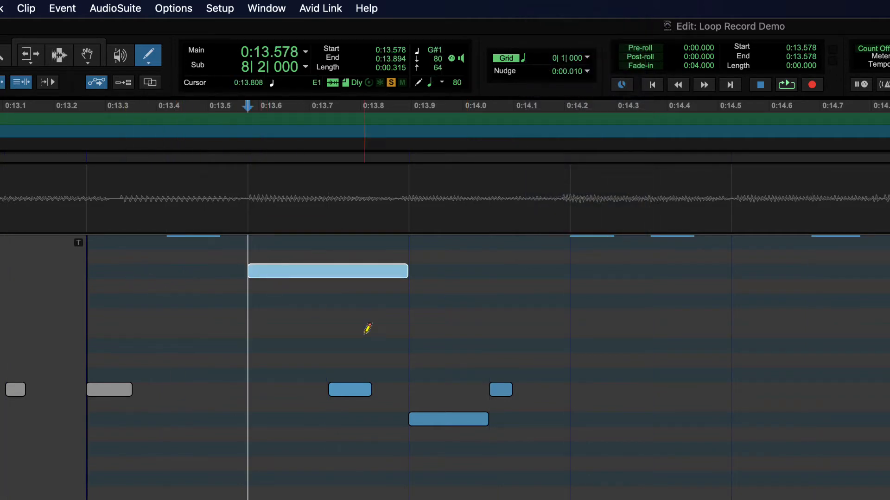
{"action": "left_click", "coordinate": [436, 300]}
{"action": "key", "text": "super+z"}
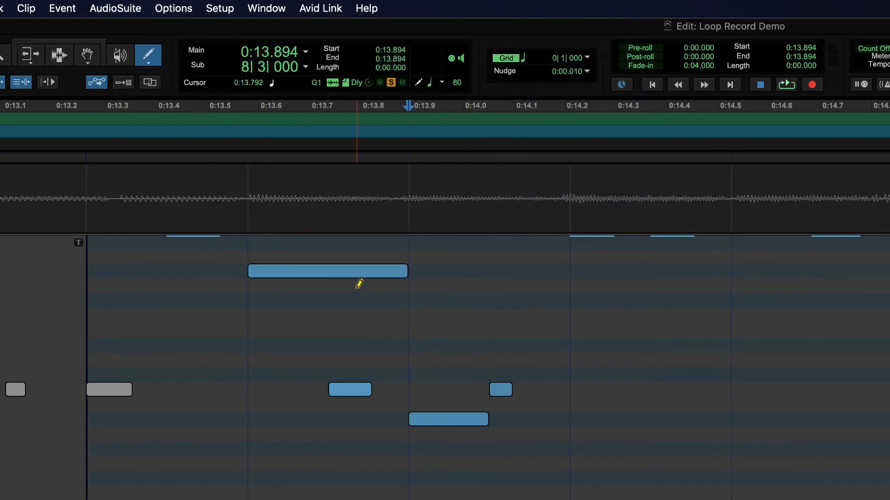
{"action": "key", "text": "super+z"}
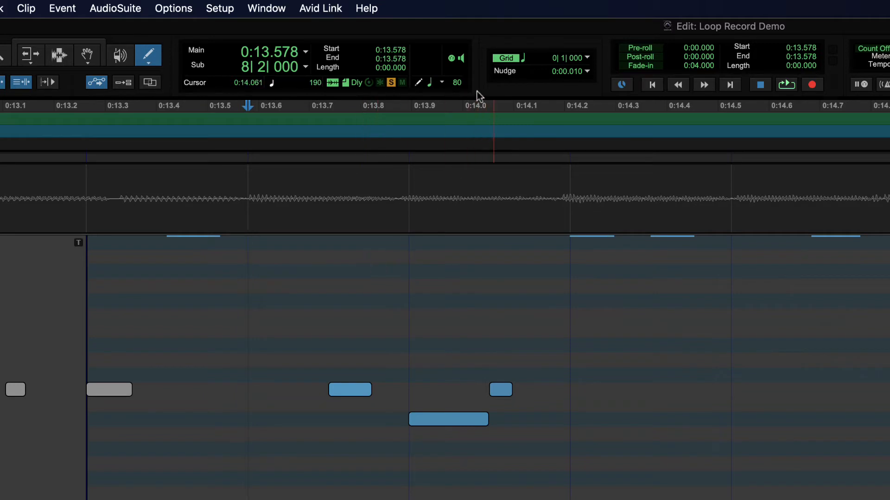
Set the grid to 1/8 note and the Pencil tool's default note duration to 1/4 note
{"action": "left_click", "coordinate": [526, 59]}
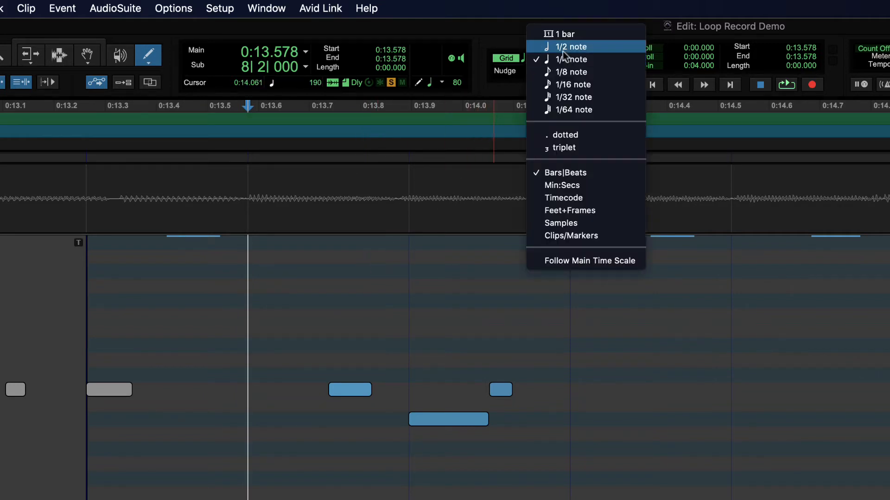
{"action": "left_click", "coordinate": [562, 72]}
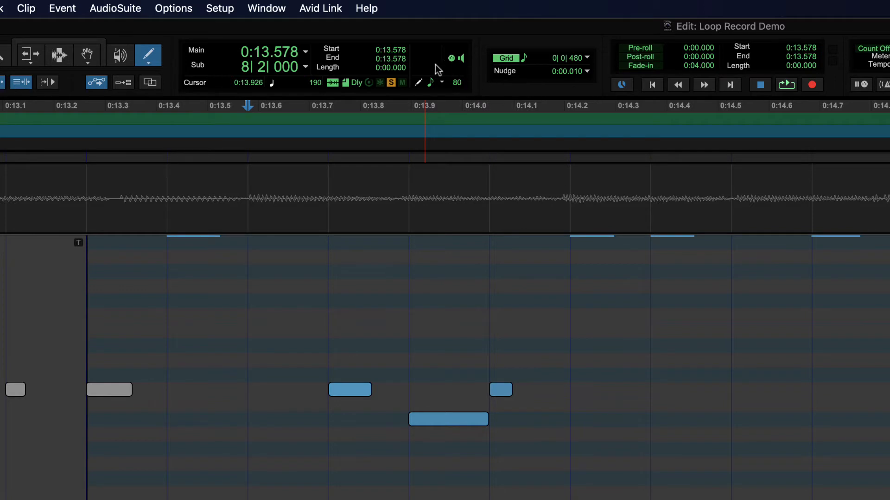
{"action": "left_click", "coordinate": [441, 82]}
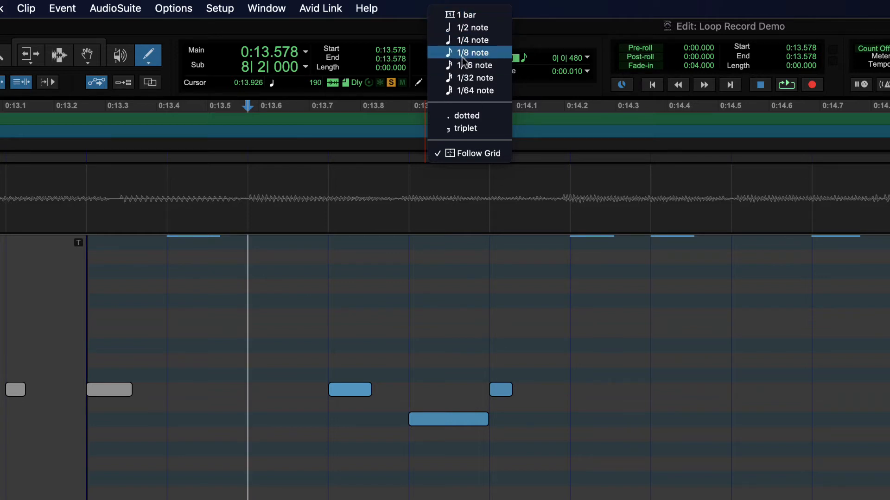
{"action": "left_click", "coordinate": [463, 41]}
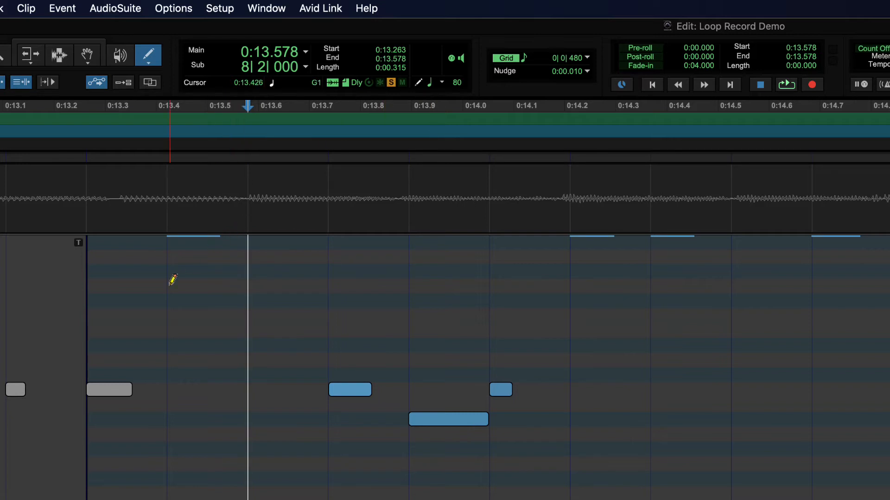
Draw three quarter notes, G#1, F#1 and G#1, from 0:13.263 to 0:14.210, and undo all three
{"action": "left_click", "coordinate": [107, 272]}
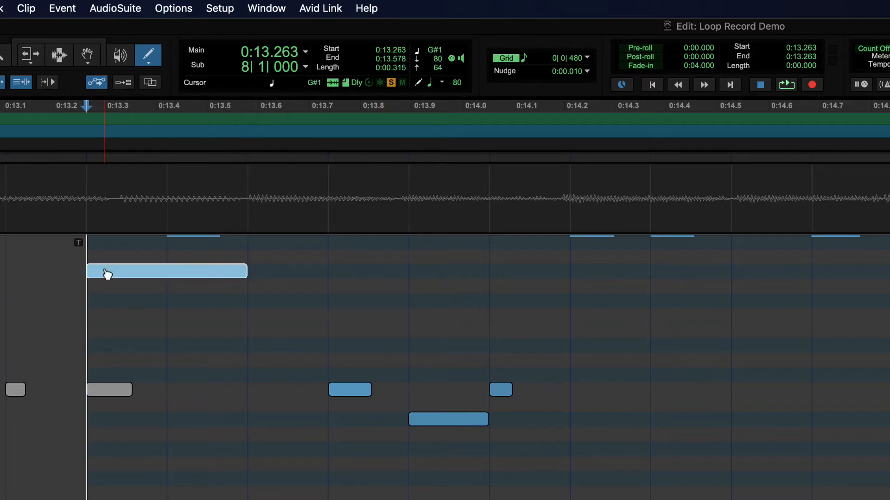
{"action": "left_click", "coordinate": [274, 300]}
{"action": "left_click", "coordinate": [451, 270]}
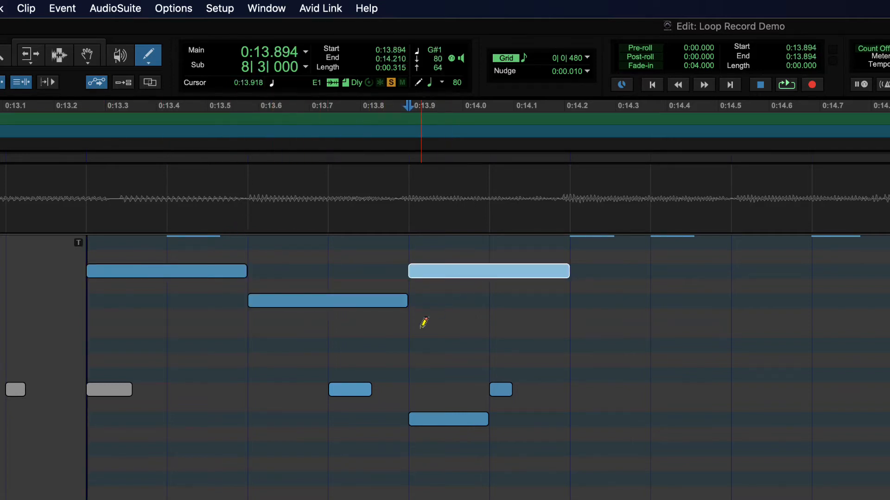
{"action": "key", "text": "super+z"}
{"action": "key", "text": "super+z"}
{"action": "key", "text": "super+z"}
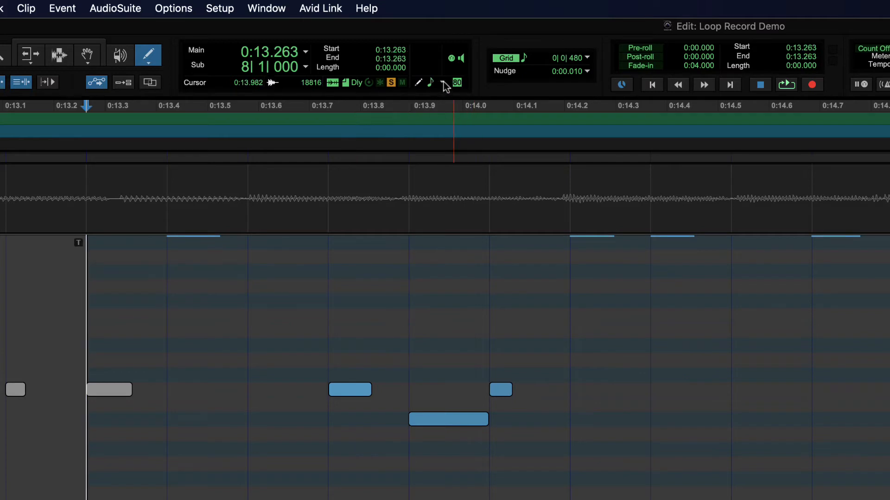
Set the Pencil tool's default note duration to a dotted 1/4 note
{"action": "left_click", "coordinate": [444, 82]}
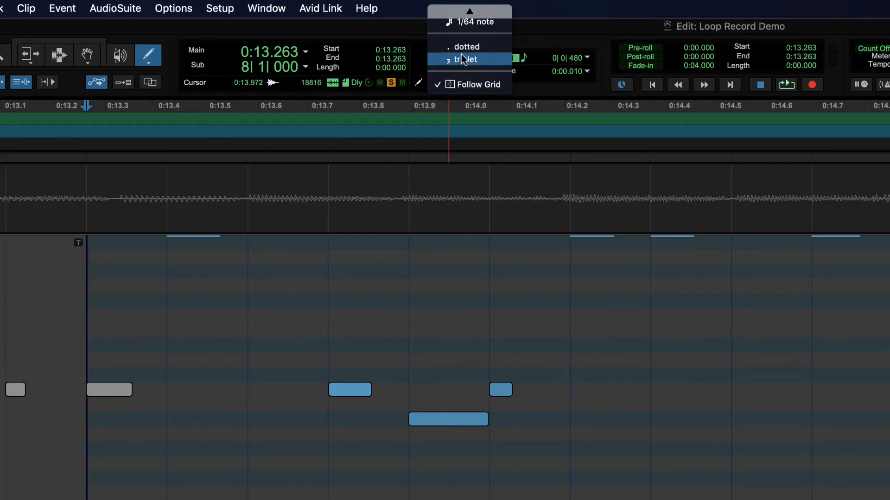
{"action": "mouse_move", "coordinate": [464, 9]}
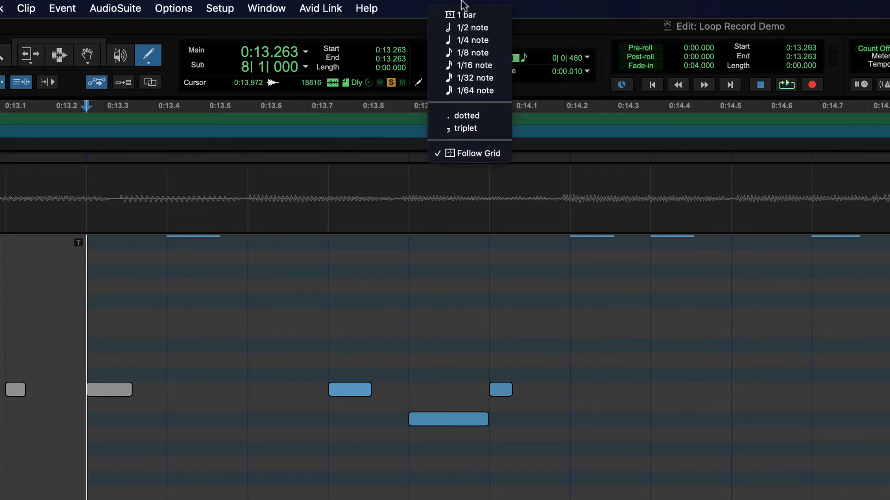
{"action": "left_click", "coordinate": [468, 39]}
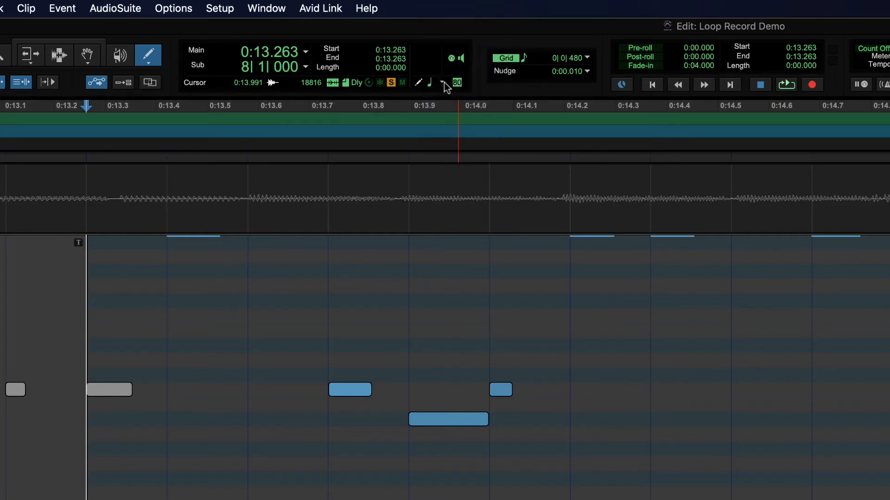
{"action": "left_click", "coordinate": [444, 82]}
{"action": "left_click", "coordinate": [467, 159]}
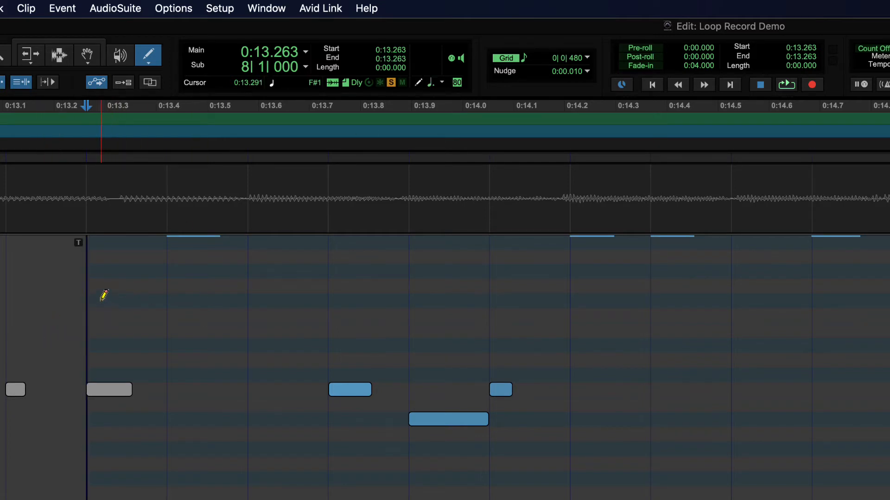
Draw F#1 notes from 0:13.263, one ending at 0:13.736, one at 0:14.368 and another long one, deleting each
{"action": "left_click_drag", "start_coordinate": [101, 300], "coordinate": [326, 301]}
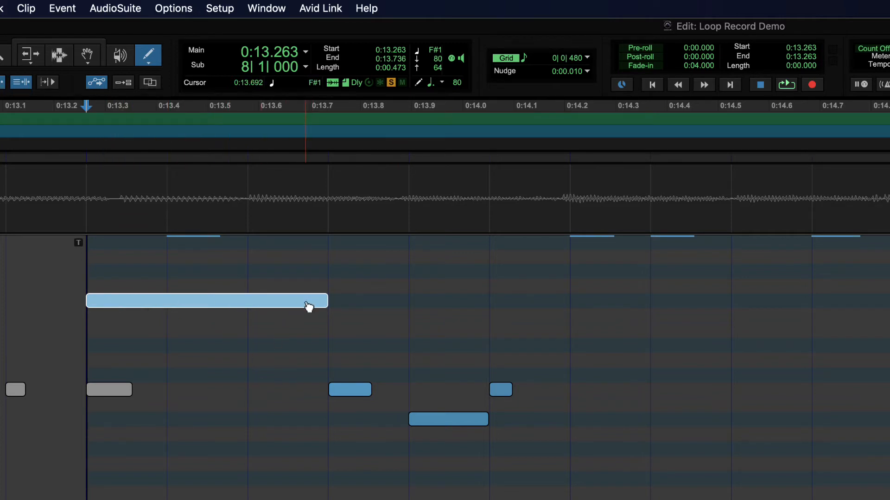
{"action": "key", "text": "Delete"}
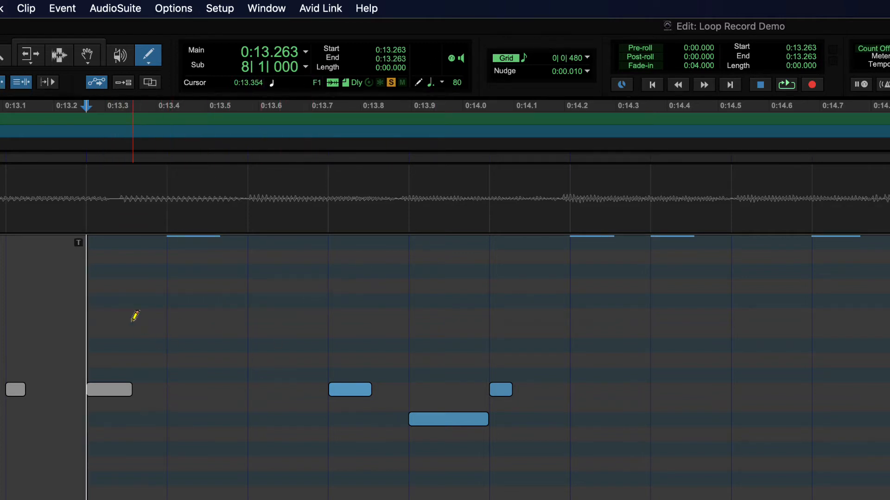
{"action": "left_click_drag", "start_coordinate": [98, 301], "coordinate": [681, 297]}
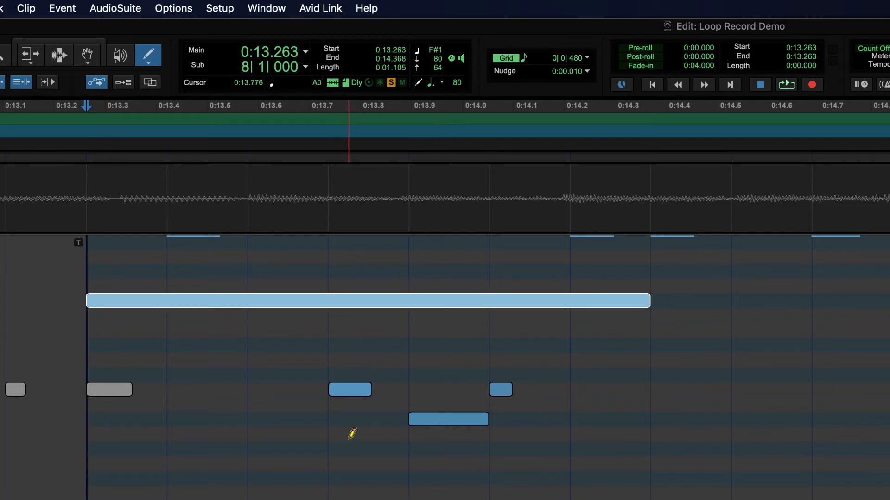
{"action": "key", "text": "Delete"}
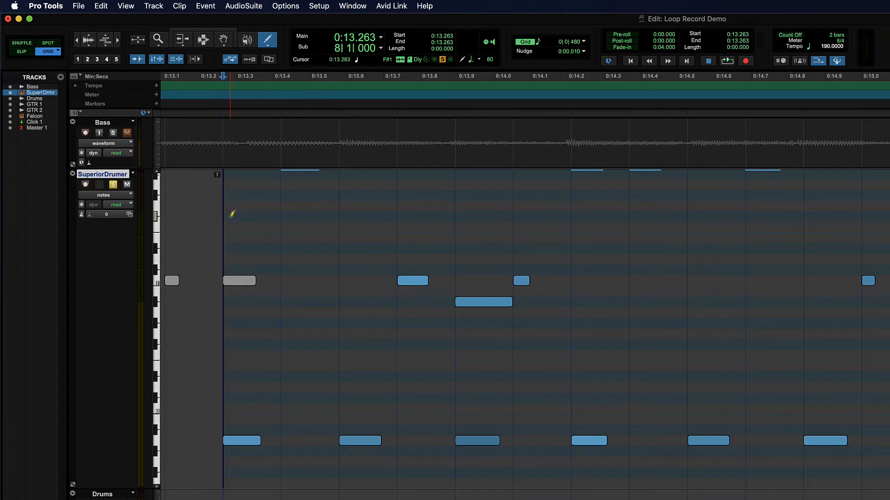
{"action": "left_click_drag", "start_coordinate": [232, 216], "coordinate": [731, 216]}
{"action": "key", "text": "Delete"}
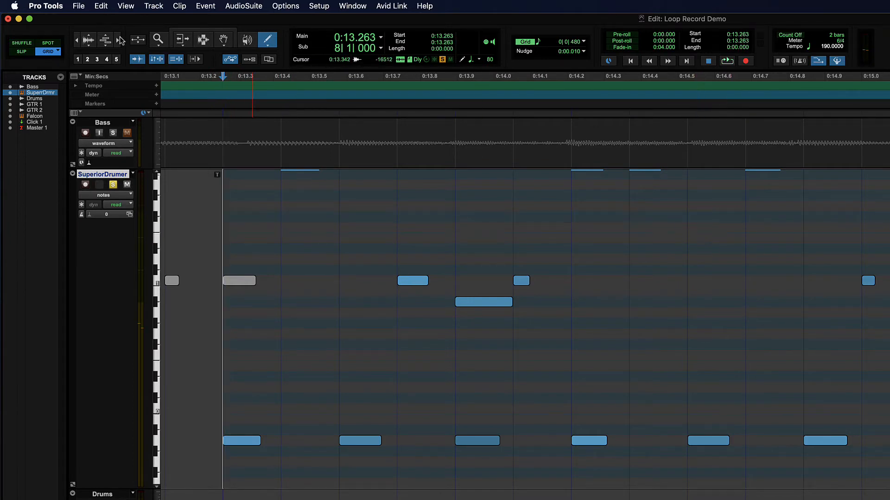
Switch to Slip mode and draw a long F#1 note from 0:13.578 to 0:14.809
{"action": "left_click", "coordinate": [21, 51]}
{"action": "left_click_drag", "start_coordinate": [339, 216], "coordinate": [791, 217]}
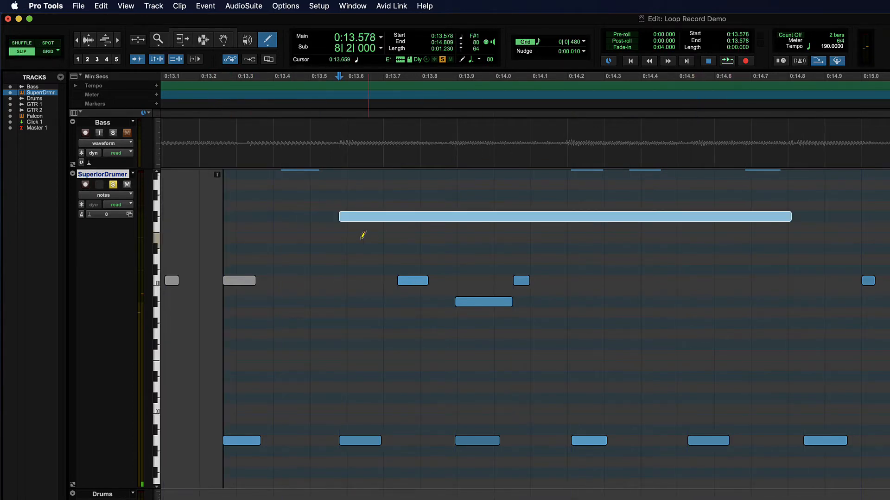
{"action": "left_click_drag", "start_coordinate": [269, 217], "coordinate": [331, 216]}
{"action": "left_click_drag", "start_coordinate": [280, 184], "coordinate": [435, 184]}
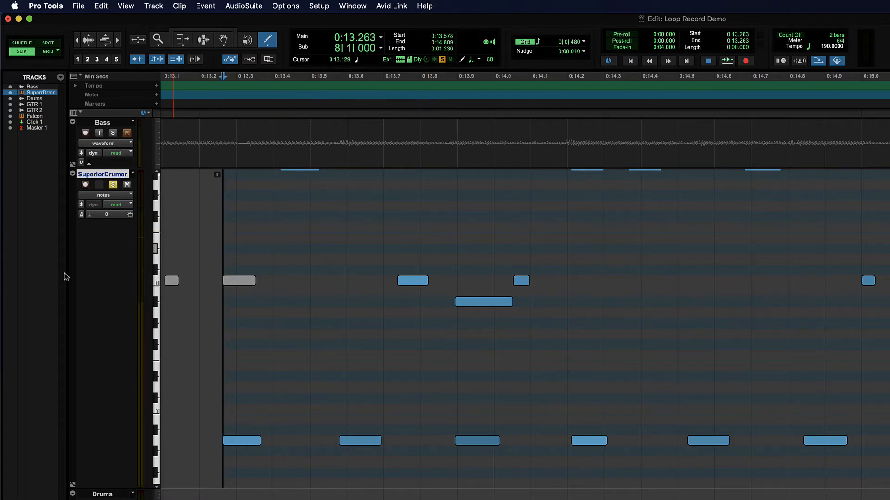
Turn off solo on the SuperiorDrumer track and switch its track view to velocity
{"action": "left_click", "coordinate": [113, 185]}
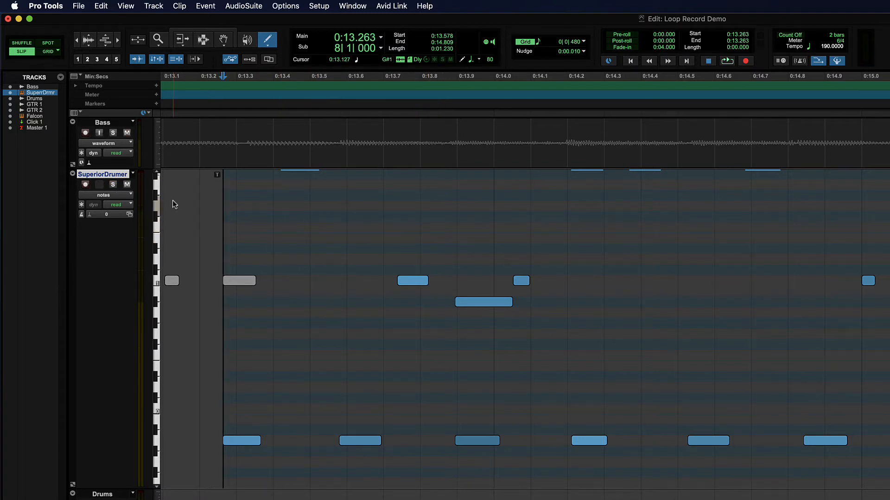
{"action": "left_click", "coordinate": [106, 195]}
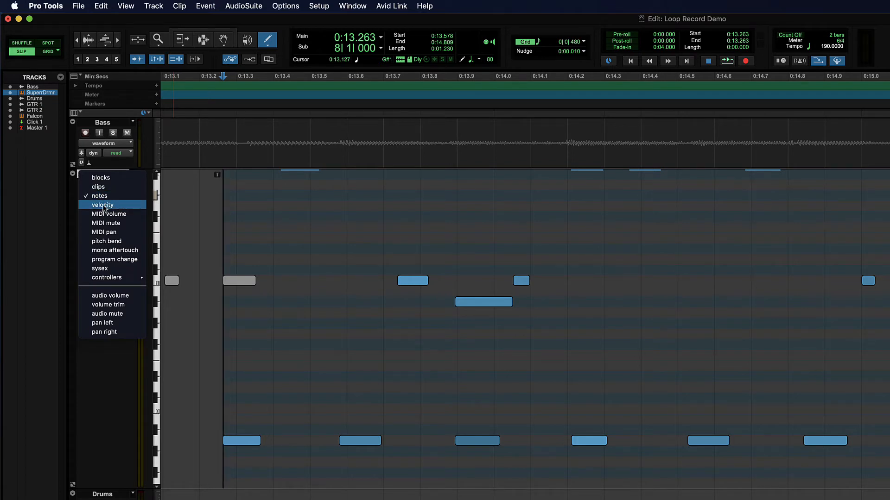
{"action": "left_click", "coordinate": [103, 206]}
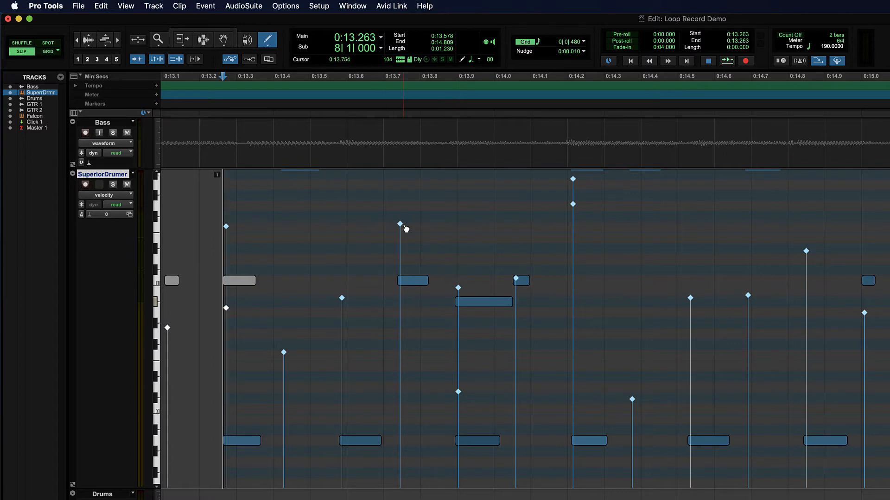
Lower the velocity of the C1 note at 0:13.736 to 103 and that of the note near 0:14.37
{"action": "mouse_move", "coordinate": [401, 225]}
{"action": "left_mouse_down"}
{"action": "mouse_move", "coordinate": [405, 302]}
{"action": "mouse_move", "coordinate": [401, 230]}
{"action": "left_mouse_up"}
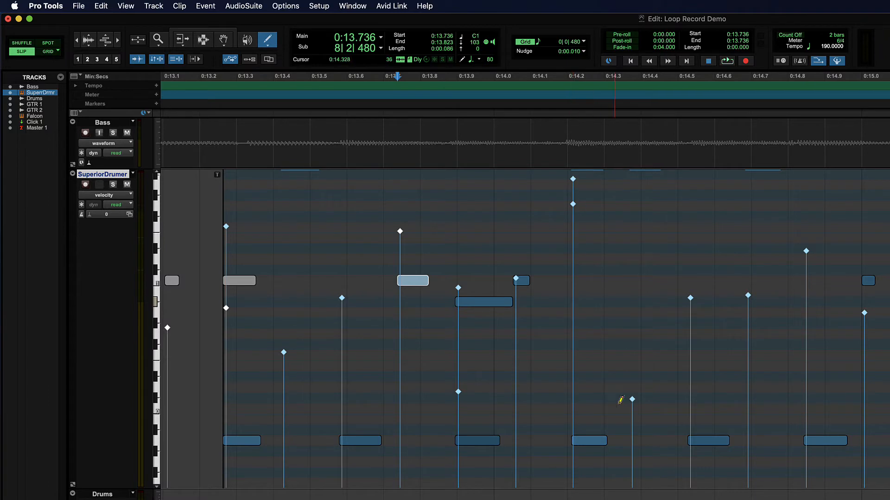
{"action": "left_click_drag", "start_coordinate": [632, 400], "coordinate": [633, 437]}
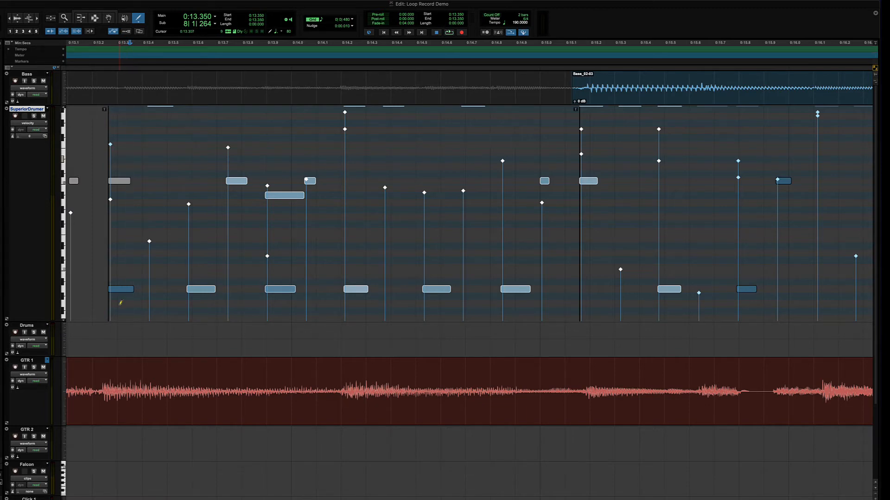
Draw a rising velocity ramp across the drum notes from about 0:13.3 to 0:15.3 with the Pencil tool
{"action": "left_click_drag", "start_coordinate": [120, 302], "coordinate": [636, 111]}
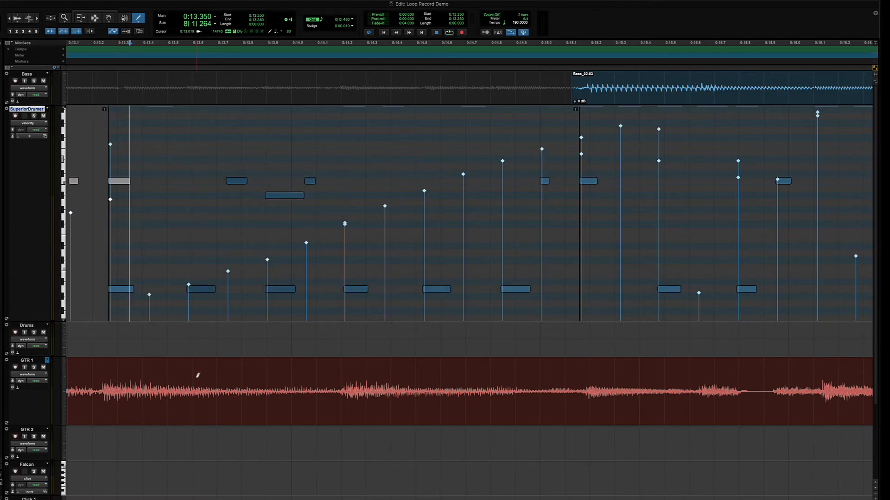
Draw a falling velocity ramp across the drum notes from about 0:13.4 to 0:15.5 with the Pencil tool and undo it
{"action": "left_click_drag", "start_coordinate": [139, 117], "coordinate": [661, 278]}
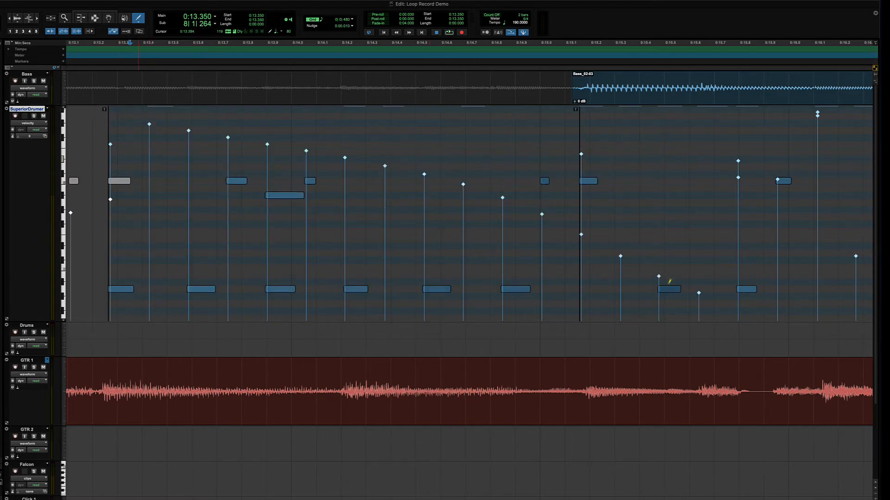
{"action": "key", "text": "super+z"}
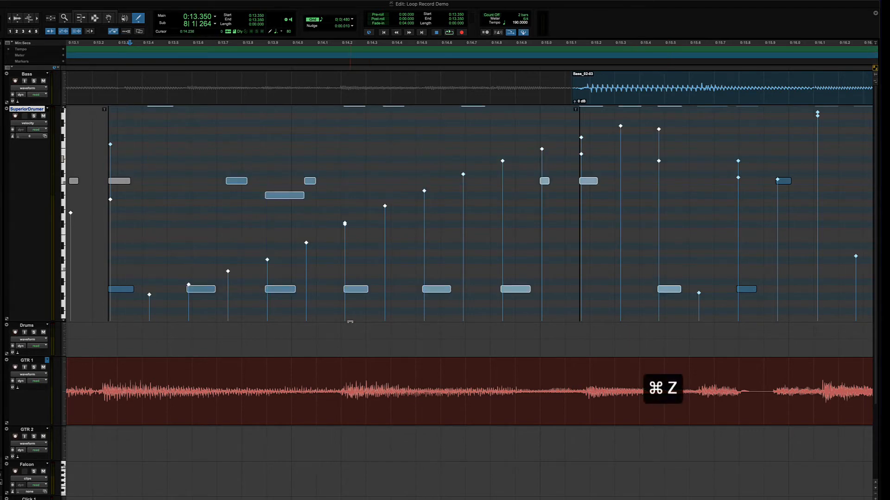
Undo the rising velocity ramp and switch the SuperiorDrumer track view back to notes
{"action": "key", "text": "super+z"}
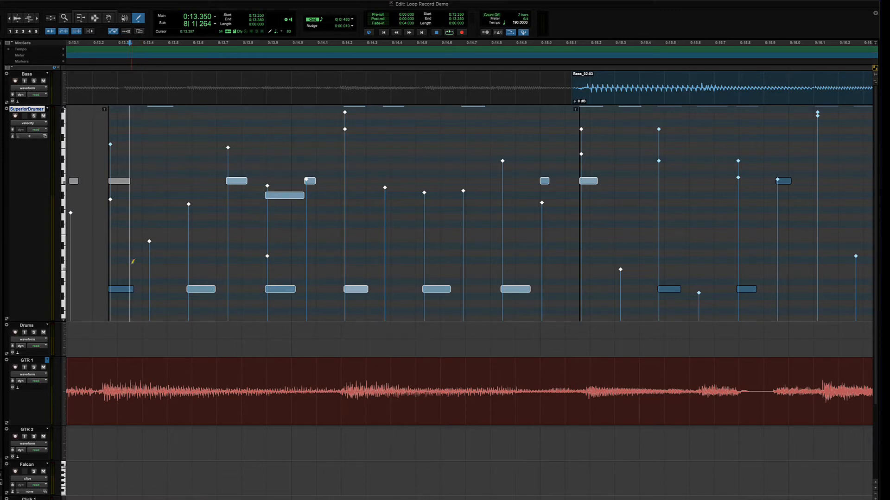
{"action": "left_click", "coordinate": [28, 123]}
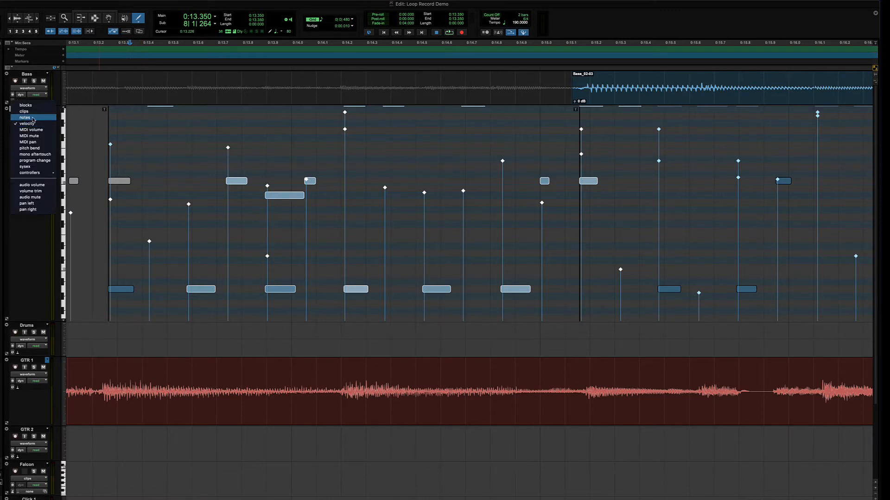
{"action": "left_click", "coordinate": [34, 118]}
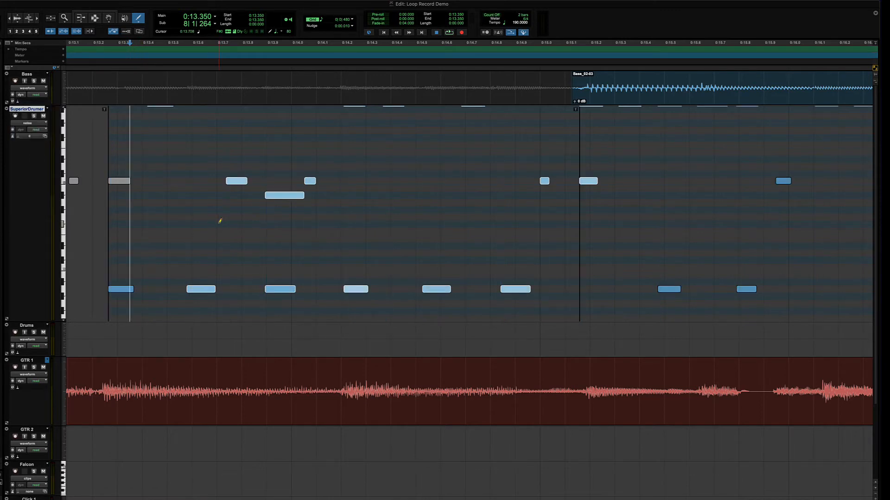
Place the edit cursor at 0:13.676 with the Selector tool and select the C1 note at 0:13.263 with the Grabber tool
{"action": "left_click", "coordinate": [95, 18]}
{"action": "left_click", "coordinate": [159, 195]}
{"action": "left_click", "coordinate": [211, 192]}
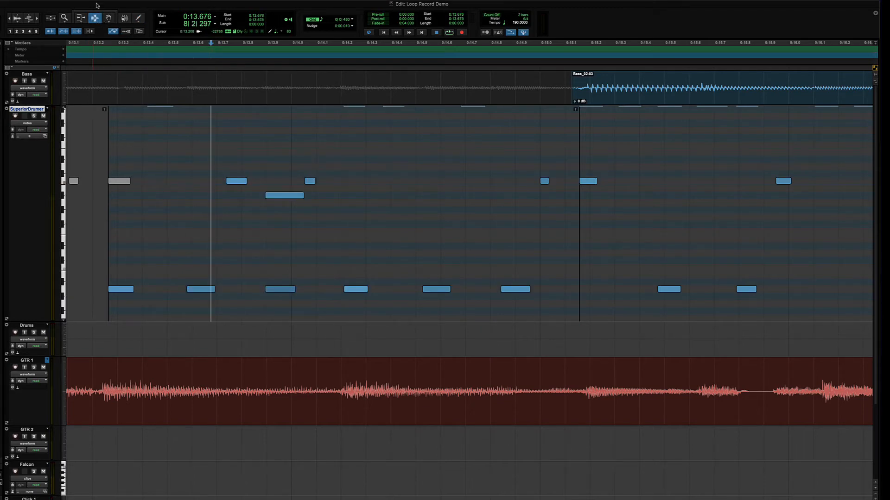
{"action": "key", "text": "F8"}
{"action": "left_click", "coordinate": [126, 181]}
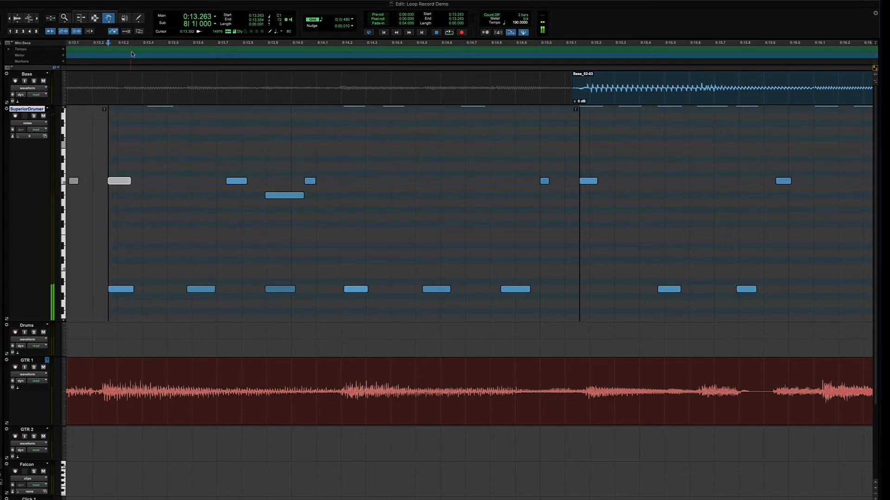
{"action": "left_click", "coordinate": [119, 184]}
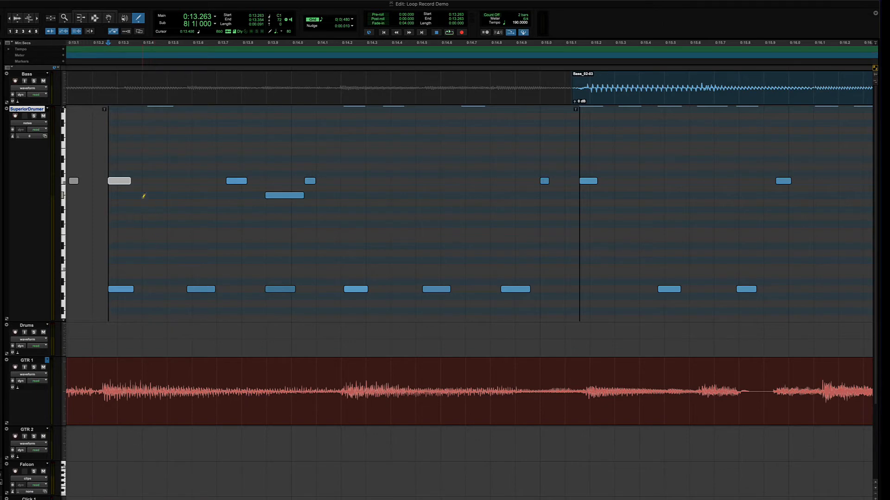
Step the edit cursor backward through the note boundaries on the SuperiorDrumer track to the clip start at 0:13.263
{"action": "key", "text": "space"}
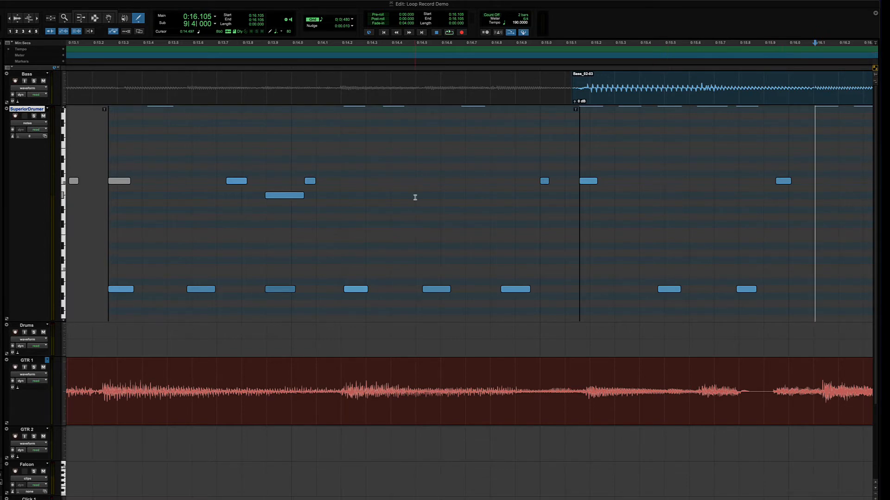
{"action": "key", "text": "alt+Tab"}
{"action": "key", "text": "alt+Tab"}
{"action": "key", "text": "alt+Tab"}
{"action": "key", "text": "alt+Tab"}
{"action": "key", "text": "alt+Tab"}
{"action": "key", "text": "alt+Tab"}
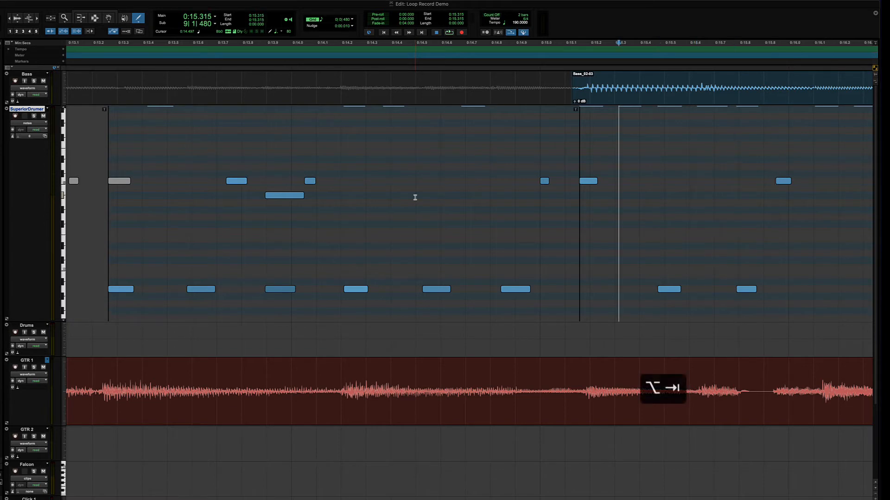
{"action": "key", "text": "alt+Tab"}
{"action": "key", "text": "alt+Tab"}
{"action": "key", "text": "alt+Tab"}
{"action": "key", "text": "alt+Tab"}
{"action": "key", "text": "alt+Tab"}
{"action": "key", "text": "alt+Tab"}
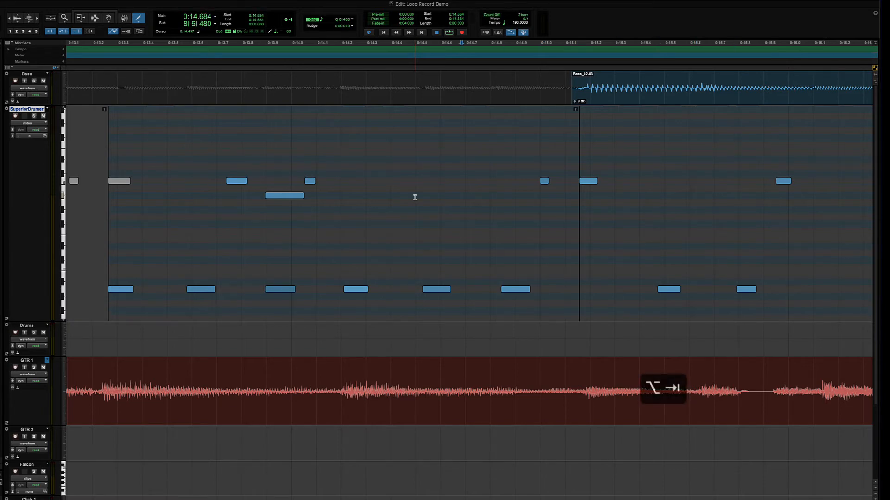
{"action": "key", "text": "alt+Tab"}
{"action": "key", "text": "alt+Tab"}
{"action": "key", "text": "alt+Tab"}
{"action": "key", "text": "alt+Tab"}
{"action": "key", "text": "alt+Tab"}
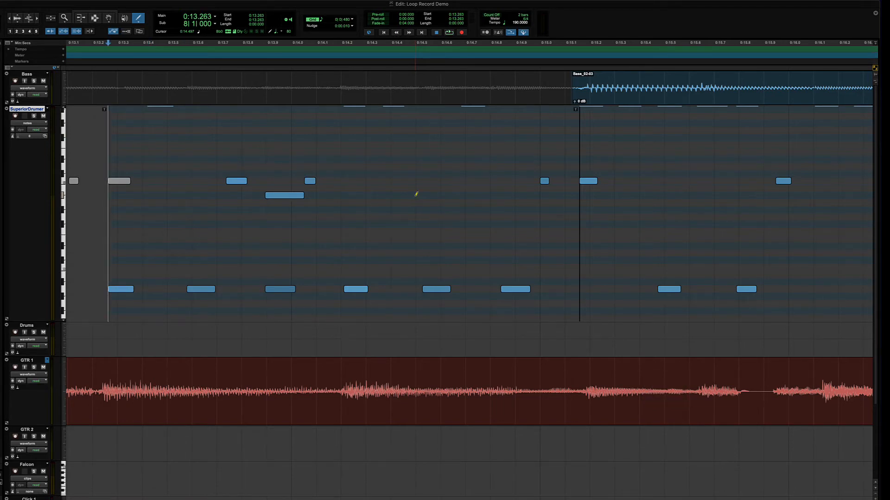
Extend the selection forward note boundary by note boundary from 0:13.263 to 0:15.315 on the SuperiorDrumer track
{"action": "key", "text": "shift+Tab"}
{"action": "key", "text": "shift+Tab"}
{"action": "key", "text": "shift+Tab"}
{"action": "key", "text": "shift+Tab"}
{"action": "key", "text": "shift+Tab"}
{"action": "key", "text": "shift+Tab"}
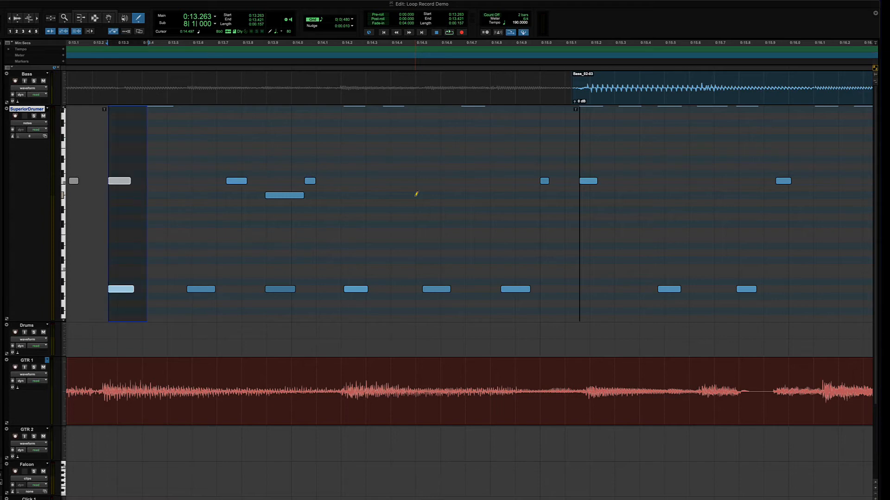
{"action": "key", "text": "shift+Tab"}
{"action": "key", "text": "shift+Tab"}
{"action": "key", "text": "shift+Tab"}
{"action": "key", "text": "shift+Tab"}
{"action": "key", "text": "shift+Tab"}
{"action": "key", "text": "shift+Tab"}
{"action": "key", "text": "shift+Tab"}
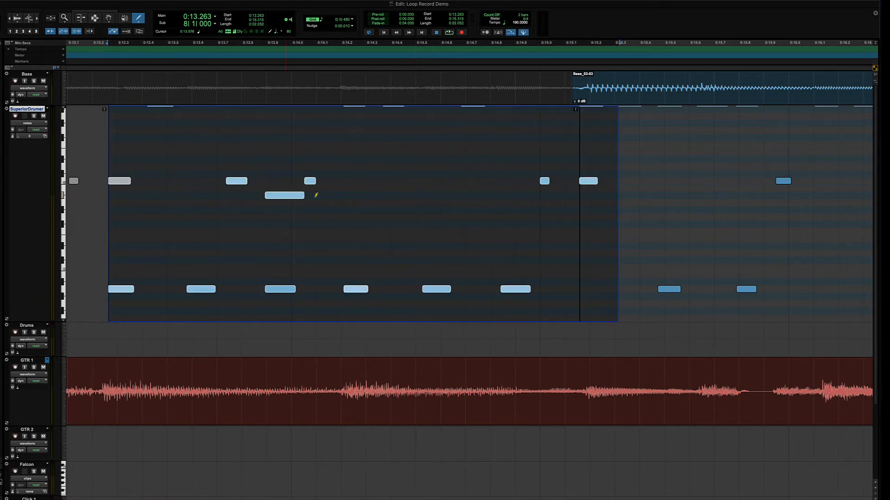
Marquee-select several groups of upper and lower drum notes between about 0:13.7 and 0:15.2 with the Grabber tool and clear the selection
{"action": "key", "text": "Escape"}
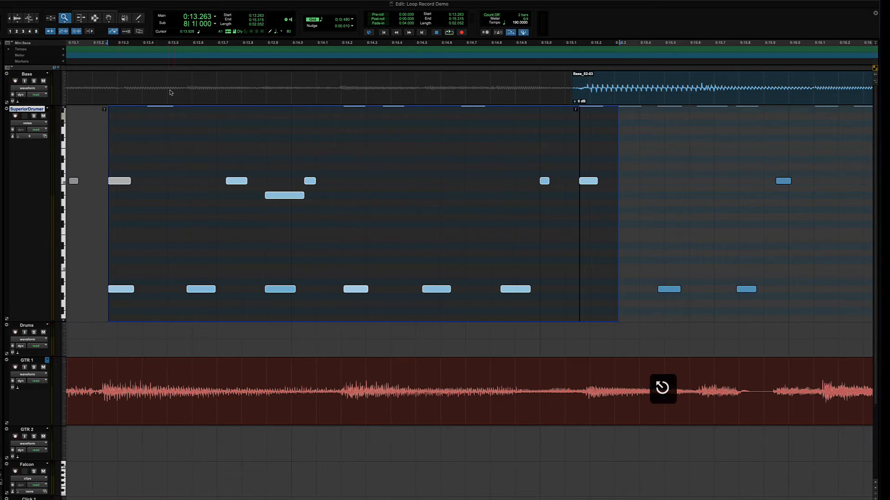
{"action": "left_click", "coordinate": [116, 194]}
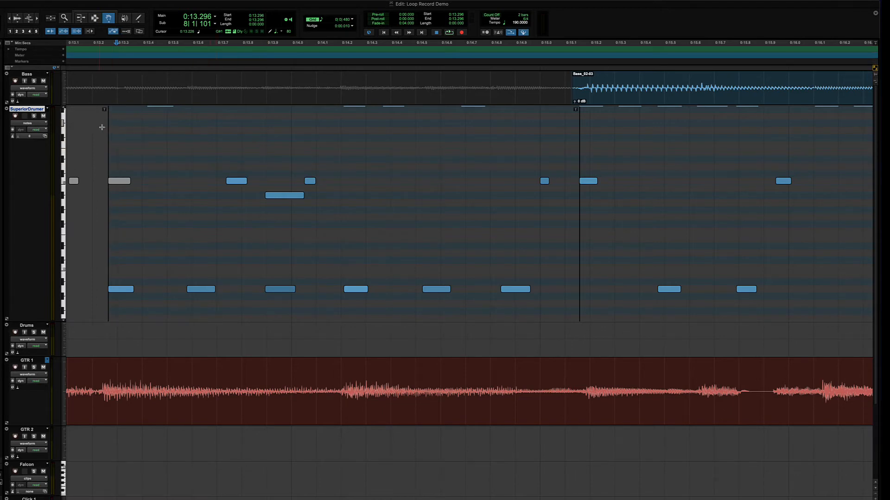
{"action": "left_click_drag", "start_coordinate": [94, 129], "coordinate": [490, 288]}
{"action": "left_click_drag", "start_coordinate": [439, 129], "coordinate": [693, 276]}
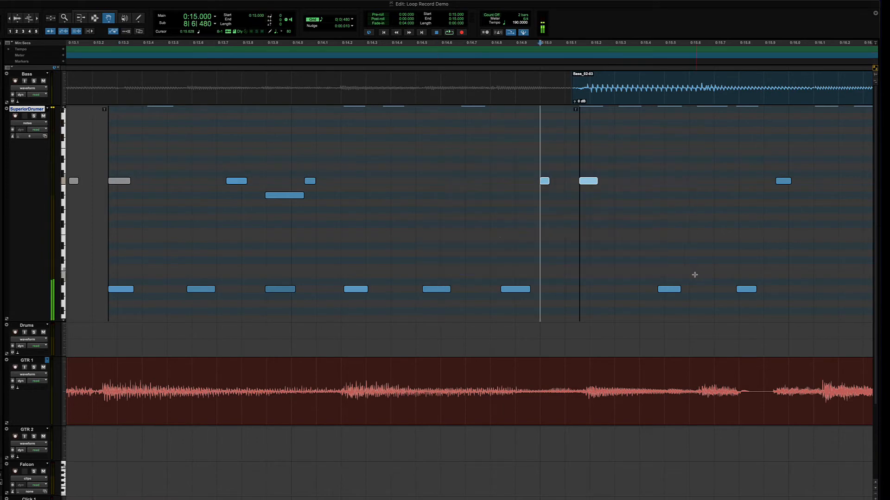
{"action": "left_click_drag", "start_coordinate": [467, 229], "coordinate": [260, 302]}
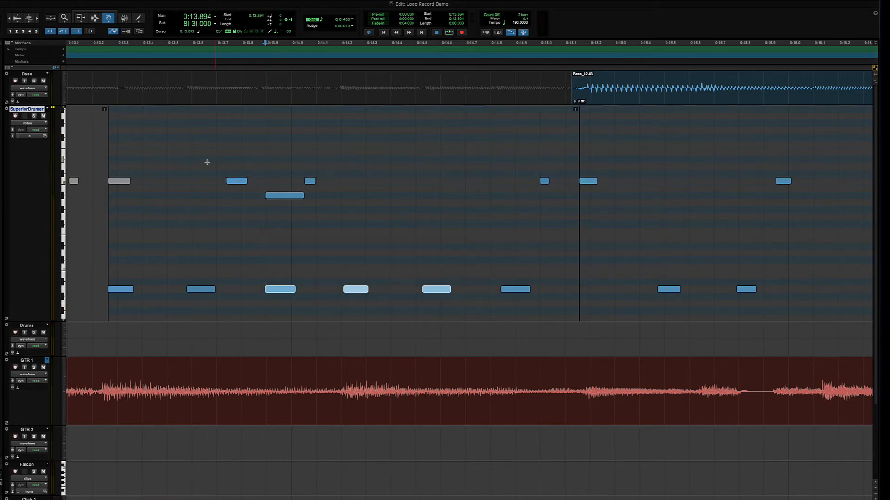
{"action": "left_click_drag", "start_coordinate": [193, 137], "coordinate": [404, 228]}
{"action": "left_click_drag", "start_coordinate": [290, 256], "coordinate": [621, 319]}
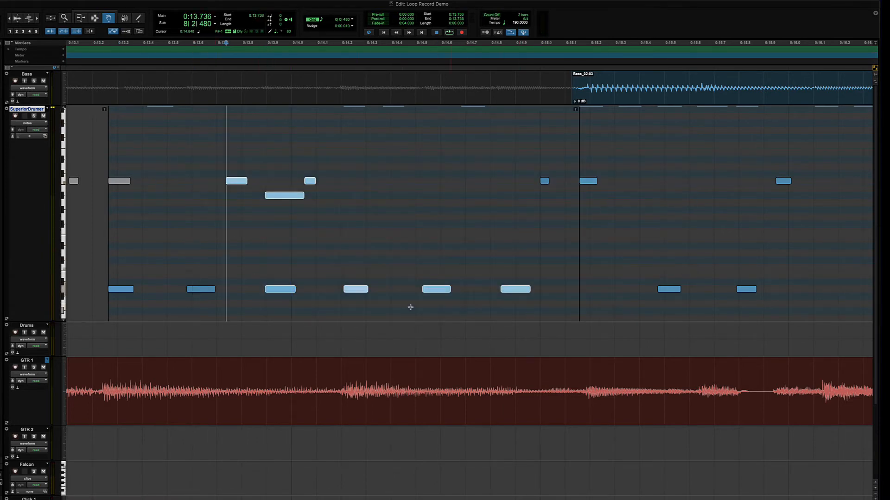
{"action": "left_click", "coordinate": [163, 158]}
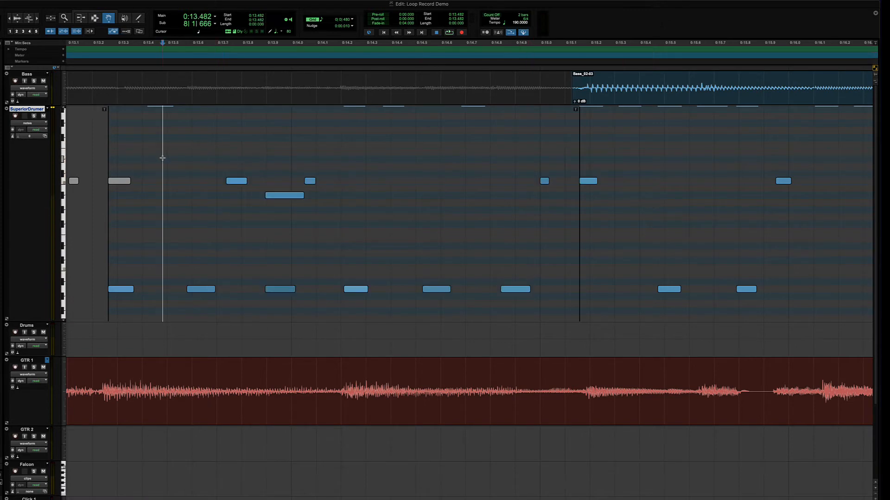
Marquee-select the notes at 0:13.578 and 0:13.736, and add the notes between about 0:14.8 and 0:15.2 and near 0:15.95
{"action": "left_click_drag", "start_coordinate": [186, 154], "coordinate": [243, 301]}
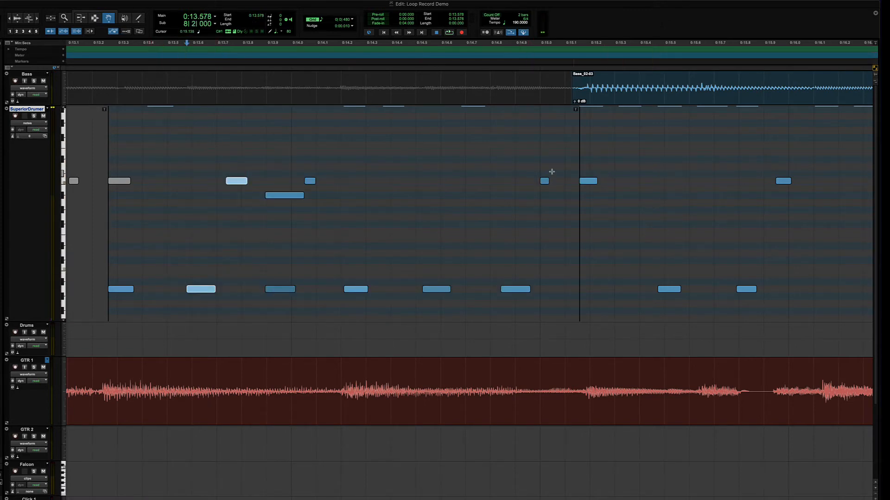
{"action": "left_click_drag", "start_coordinate": [477, 156], "coordinate": [607, 219]}
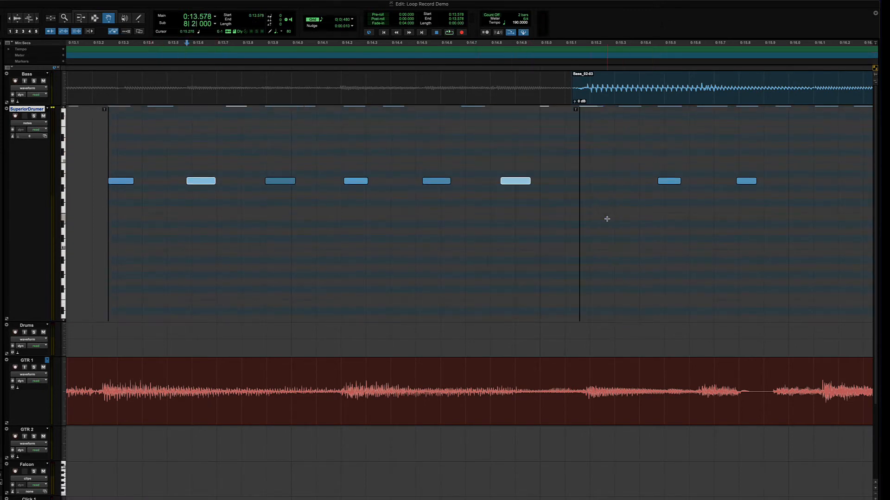
{"action": "scroll", "coordinate": [409, 196], "scroll_direction": "down", "scroll_amount": 4}
{"action": "scroll", "coordinate": [410, 197], "scroll_direction": "up", "scroll_amount": 4}
{"action": "left_click", "coordinate": [64, 111]}
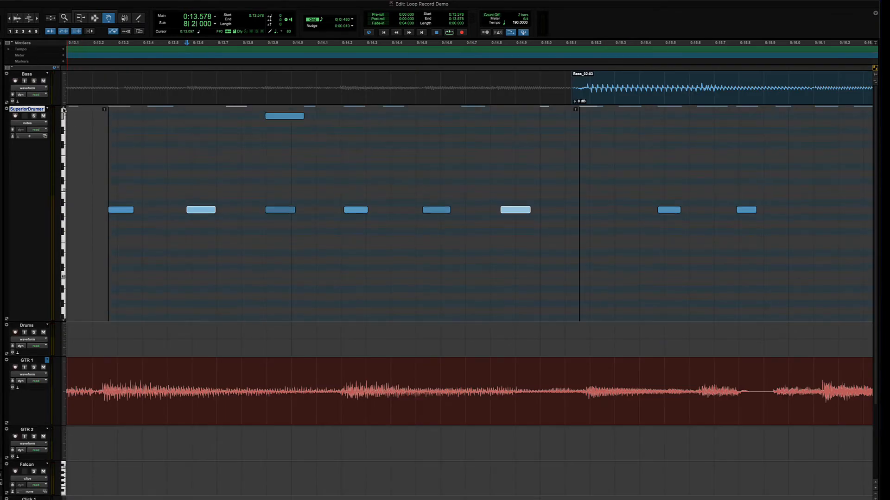
{"action": "left_click", "coordinate": [64, 110]}
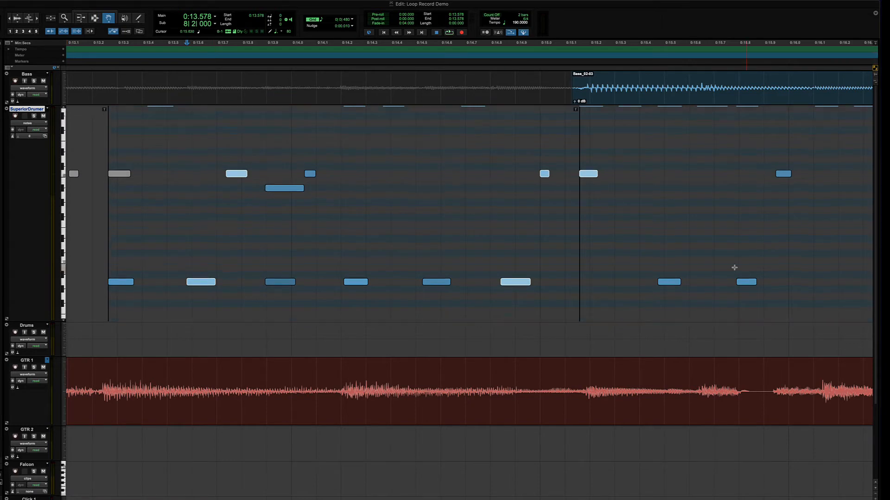
{"action": "left_click_drag", "start_coordinate": [743, 152], "coordinate": [820, 204]}
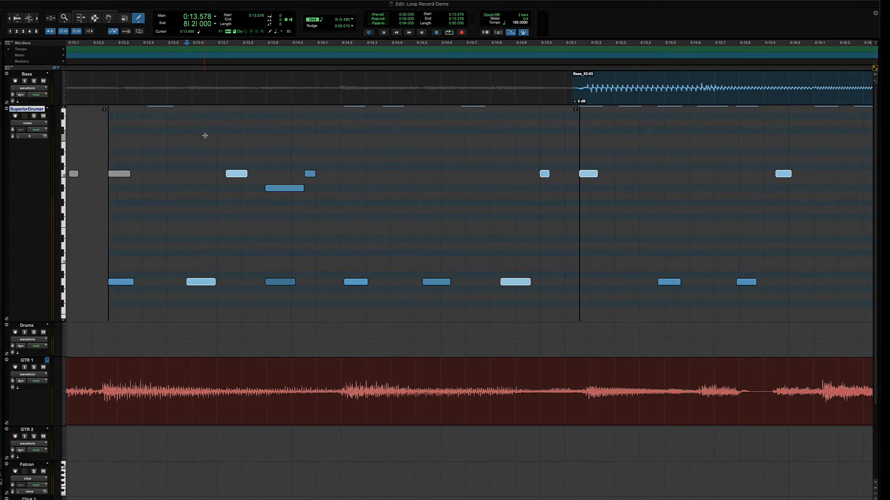
Marquee-select groups of upper and lower drum notes with the Pencil tool active, and repeat on the upper notes with the Grabber tool
{"action": "left_click_drag", "start_coordinate": [195, 127], "coordinate": [429, 218]}
{"action": "left_click_drag", "start_coordinate": [517, 150], "coordinate": [628, 190]}
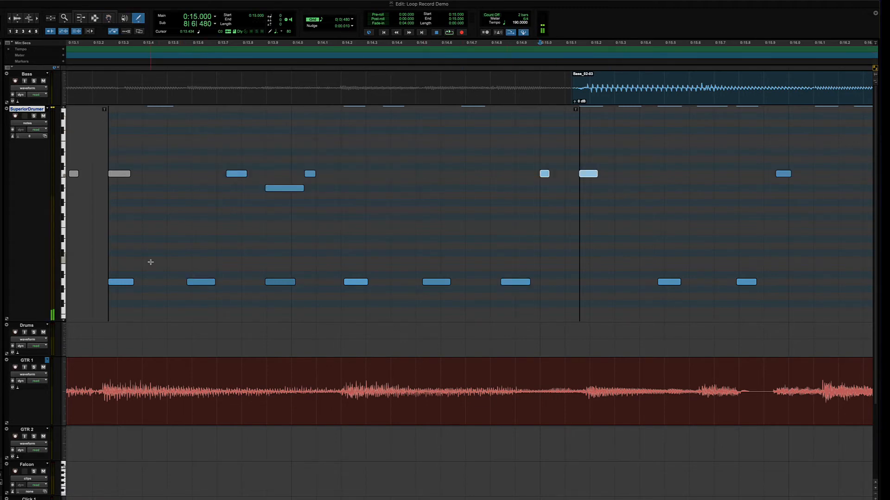
{"action": "left_click_drag", "start_coordinate": [186, 263], "coordinate": [318, 302]}
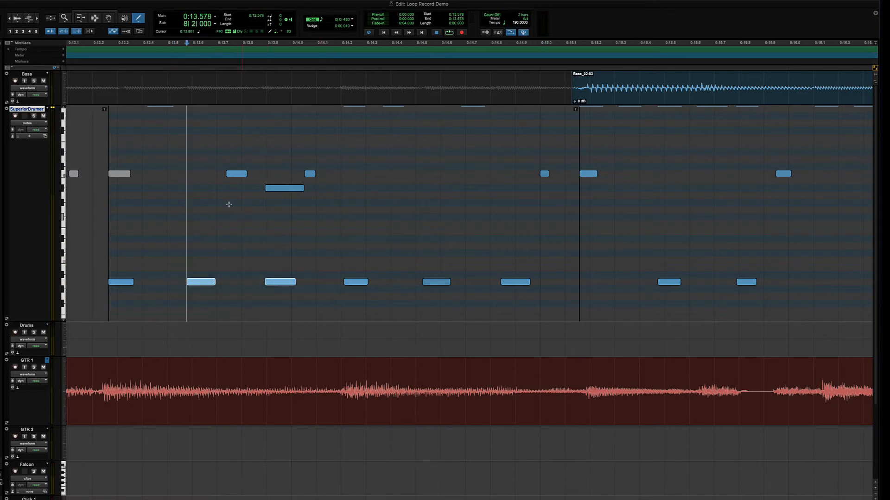
{"action": "left_click", "coordinate": [108, 18]}
{"action": "left_click_drag", "start_coordinate": [202, 150], "coordinate": [432, 258]}
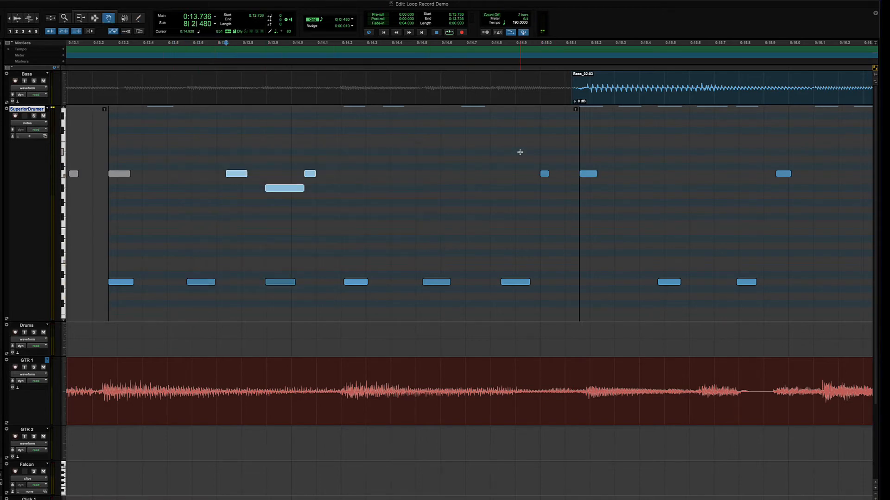
{"action": "left_click_drag", "start_coordinate": [520, 151], "coordinate": [677, 211]}
Select all SuperiorDrumer notes on the same pitch as the note at 0:13.421 and transpose them down one semitone
{"action": "scroll", "coordinate": [367, 199], "scroll_direction": "up", "scroll_amount": 3}
{"action": "left_click", "coordinate": [354, 203]}
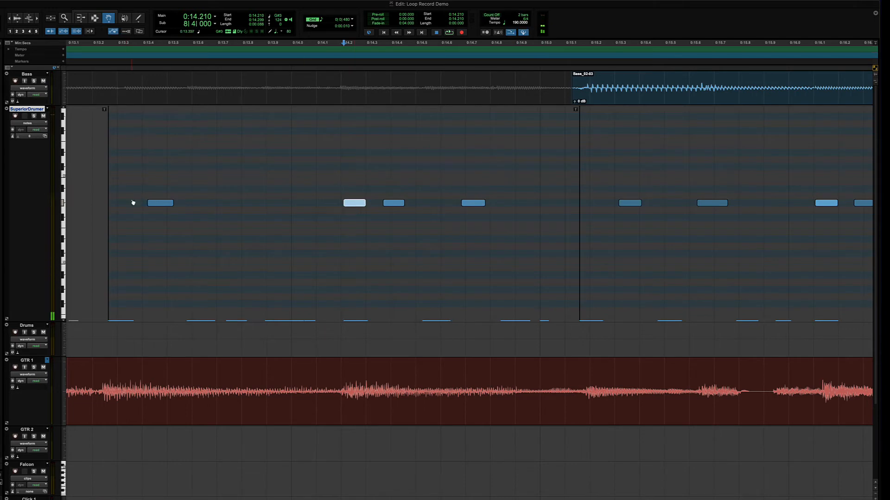
{"action": "left_click", "coordinate": [168, 205]}
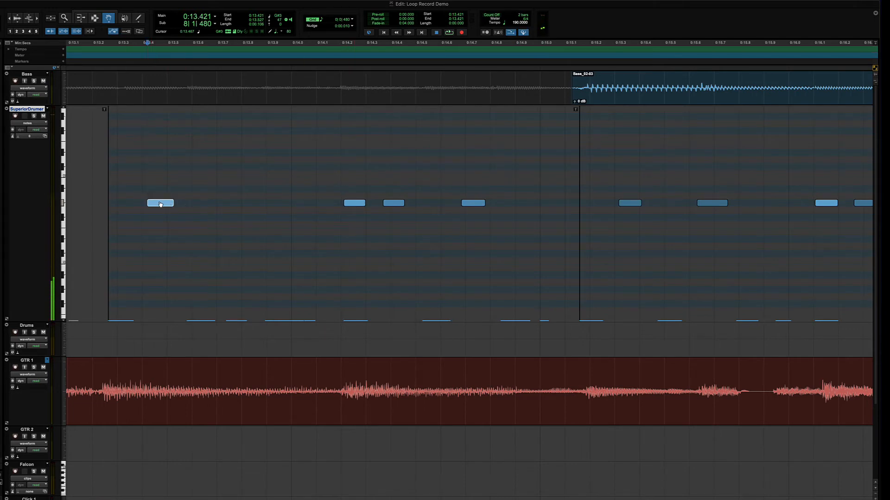
{"action": "mouse_move", "coordinate": [160, 205]}
{"action": "left_mouse_down"}
{"action": "mouse_move", "coordinate": [159, 191]}
{"action": "mouse_move", "coordinate": [161, 219]}
{"action": "mouse_move", "coordinate": [161, 203]}
{"action": "left_mouse_up"}
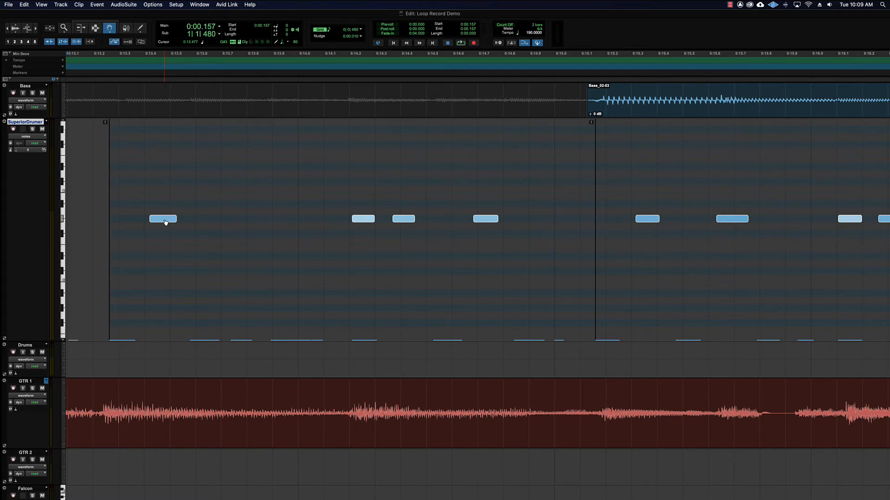
{"action": "key", "text": "minus"}
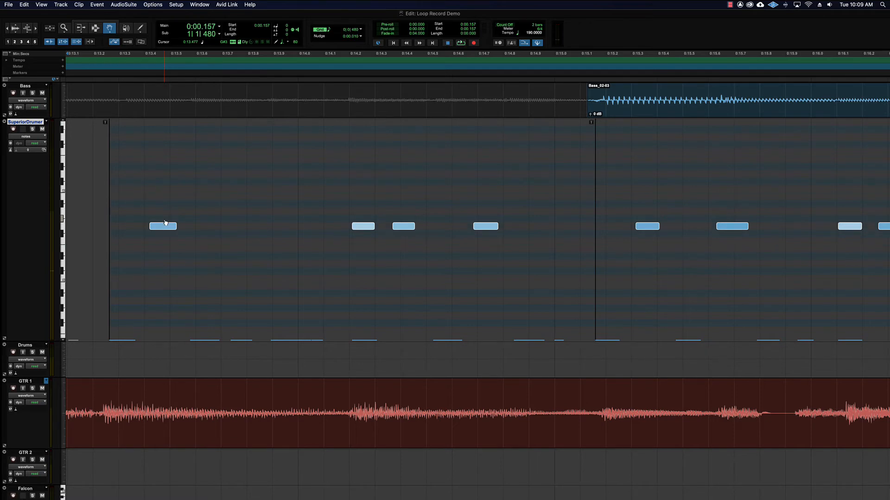
Play the session from 0:12.445 and follow the transposed drum notes in a closer timeline view
{"action": "key", "text": "space"}
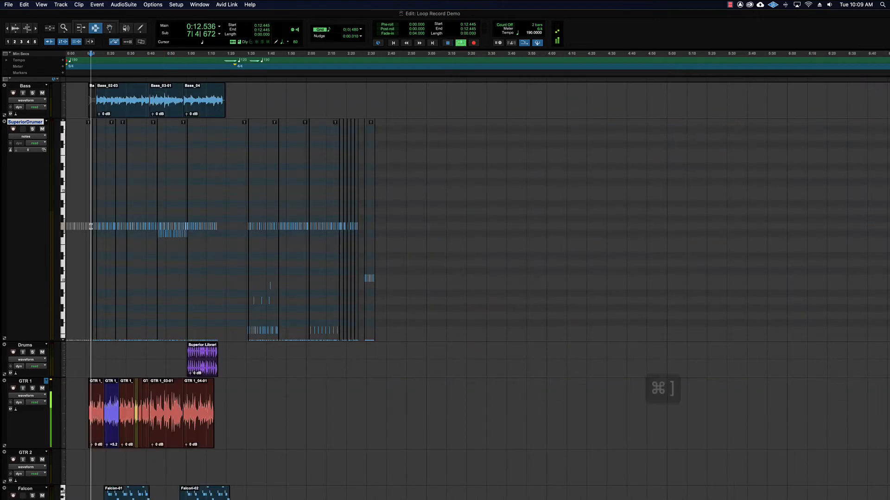
{"action": "key", "text": "super+bracketright"}
{"action": "key", "text": "super+bracketright"}
{"action": "key", "text": "super+bracketright"}
{"action": "key", "text": "super+bracketright"}
{"action": "key", "text": "super+bracketright"}
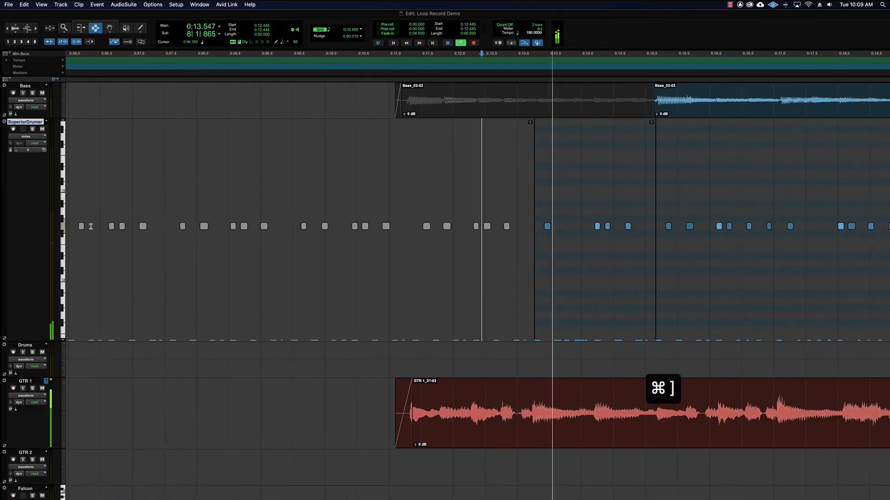
{"action": "scroll", "coordinate": [91, 227], "scroll_direction": "right", "scroll_amount": 1}
{"action": "scroll", "coordinate": [91, 226], "scroll_direction": "right", "scroll_amount": 8}
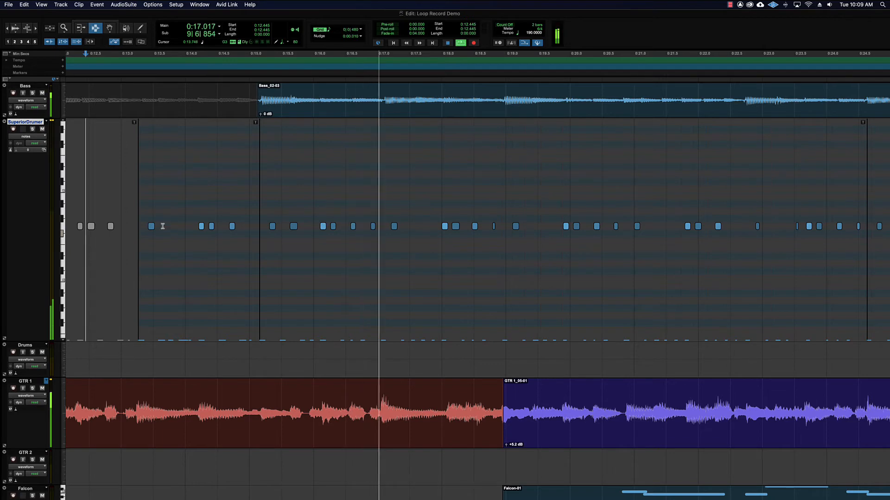
Solo the SuperiorDrumer track and play it from the start of its active clip at 0:13.264
{"action": "left_click", "coordinate": [139, 230]}
{"action": "key", "text": "shift+s"}
{"action": "key", "text": "space"}
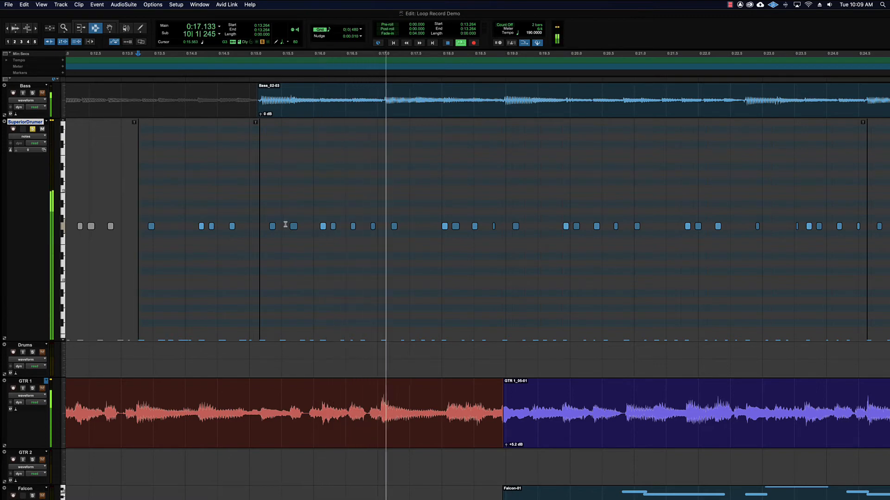
{"action": "key", "text": "space"}
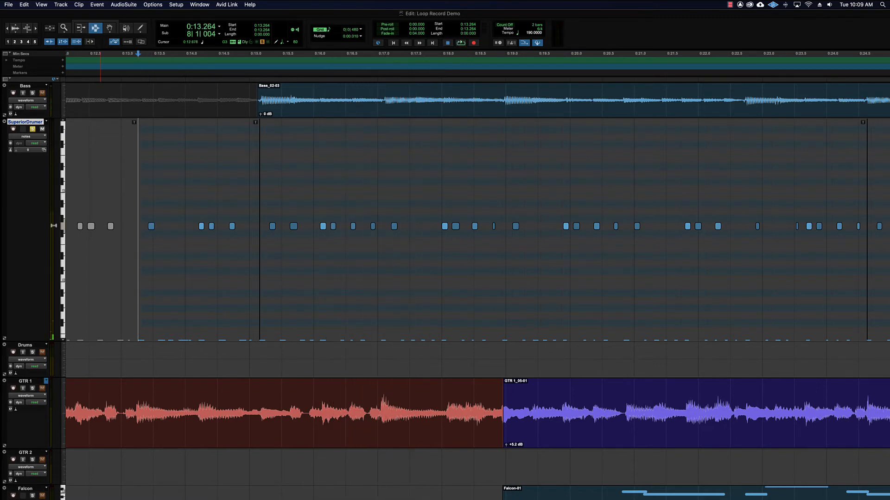
Select all SuperiorDrumer notes on the pitch of the 0:13.421 note and transpose them down one semitone, then up three
{"action": "left_click", "coordinate": [61, 226]}
{"action": "left_click", "coordinate": [212, 227]}
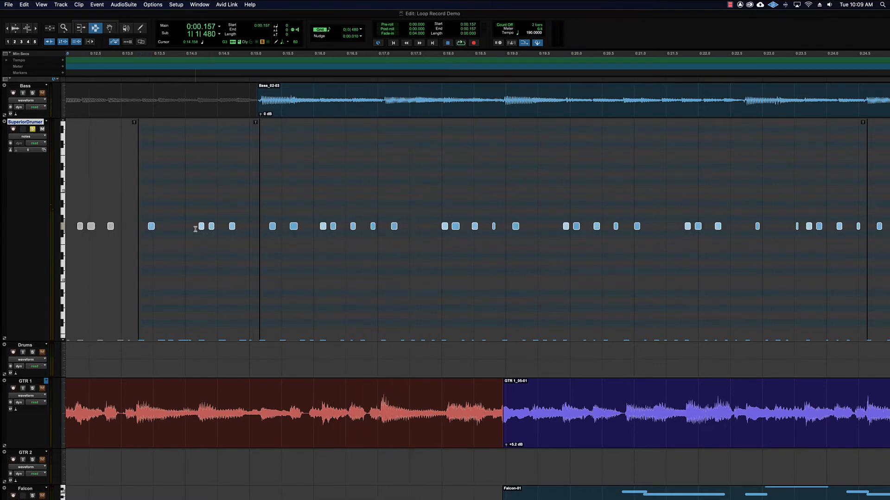
{"action": "scroll", "coordinate": [195, 229], "scroll_direction": "up", "scroll_amount": 4}
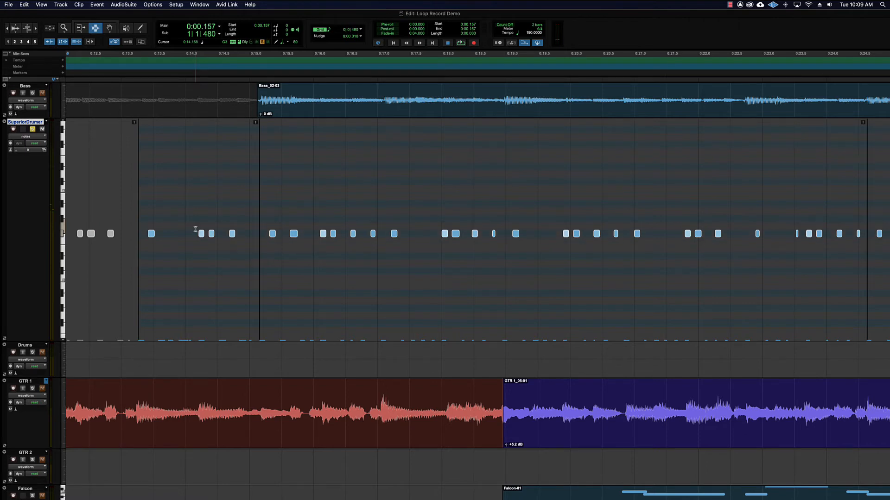
{"action": "scroll", "coordinate": [195, 229], "scroll_direction": "down", "scroll_amount": 8}
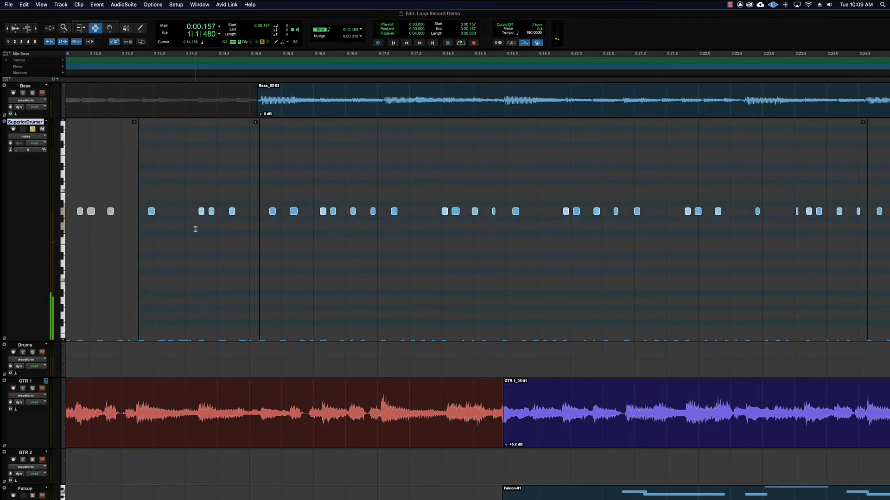
Play the transposed drum notes from 0:00.157 and again from 0:13.560 in a wider timeline view
{"action": "key", "text": "space"}
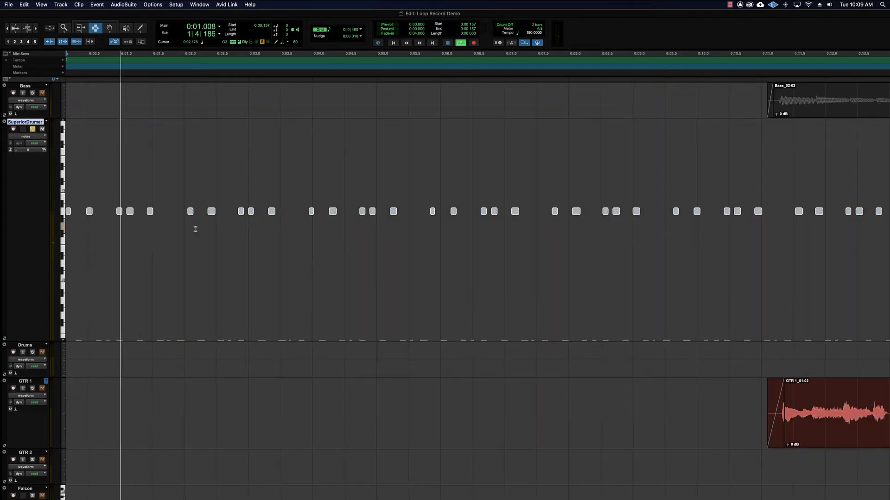
{"action": "key", "text": "space"}
{"action": "key", "text": "super+bracketleft"}
{"action": "key", "text": "super+bracketleft"}
{"action": "key", "text": "super+bracketleft"}
{"action": "left_click", "coordinate": [174, 228]}
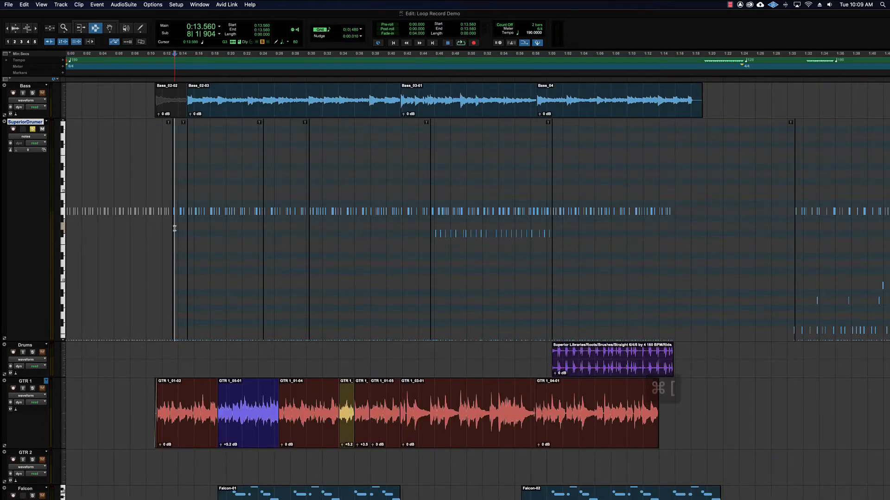
{"action": "key", "text": "space"}
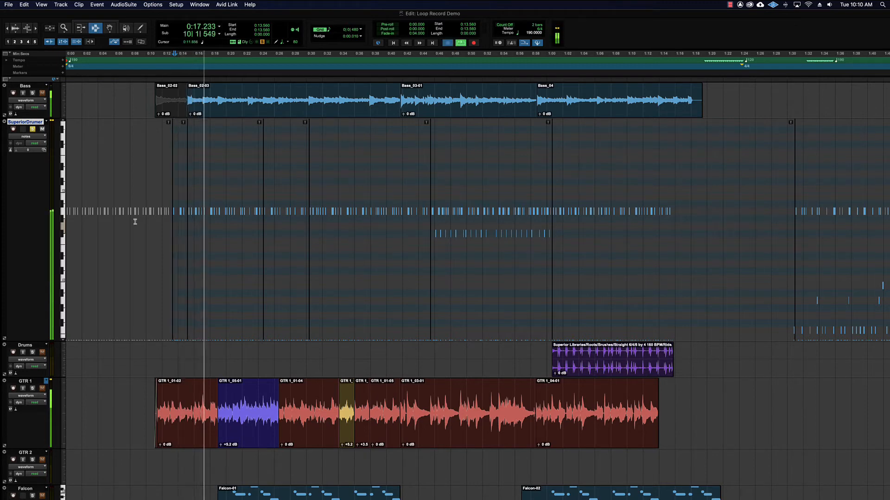
{"action": "key", "text": "space"}
Select the whole row of transposed drum notes, lower it one semitone, and play the track from 0:12.585
{"action": "key", "text": "Return"}
{"action": "left_click", "coordinate": [180, 222]}
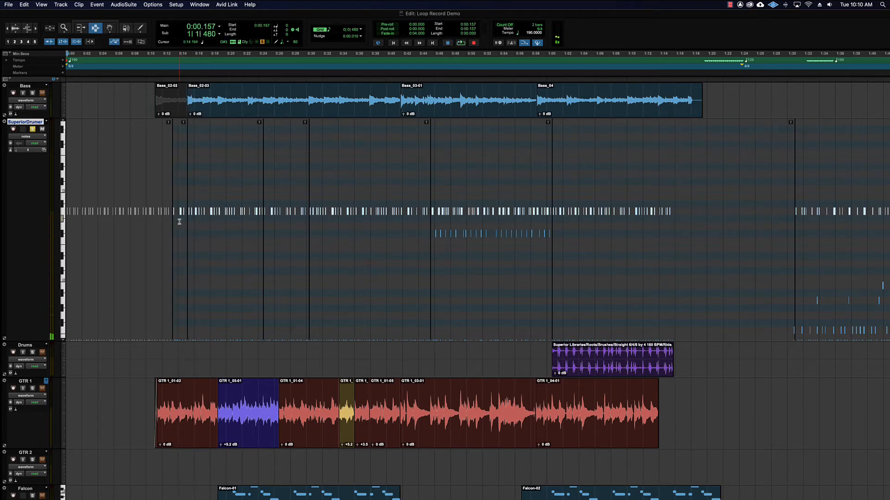
{"action": "key", "text": "space"}
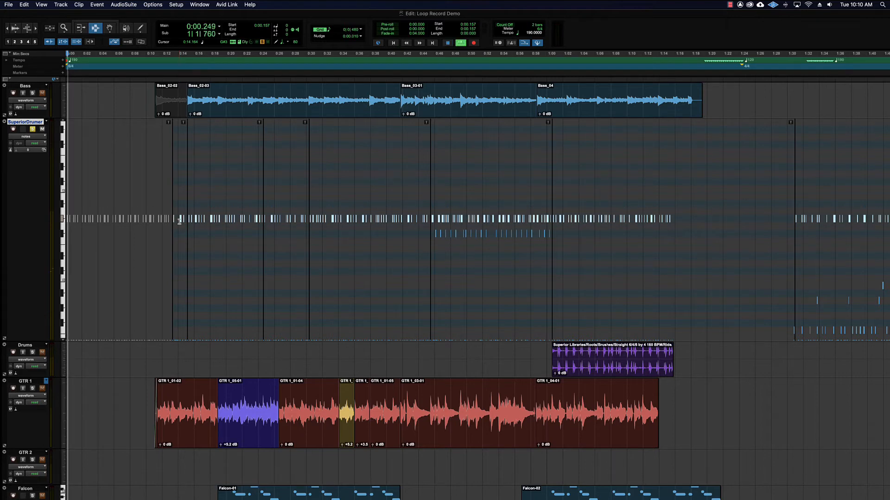
{"action": "left_click", "coordinate": [167, 226]}
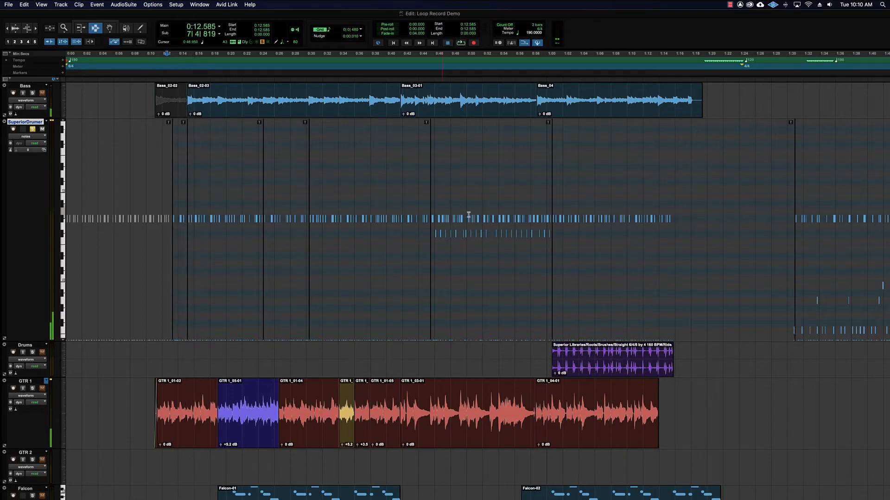
{"action": "key", "text": "space"}
Select drum time ranges from 0:12.399 to 1:17.368 and around the lower-row notes between about 0:44 and 1:01, clearing each selection
{"action": "left_click_drag", "start_coordinate": [688, 222], "coordinate": [165, 225]}
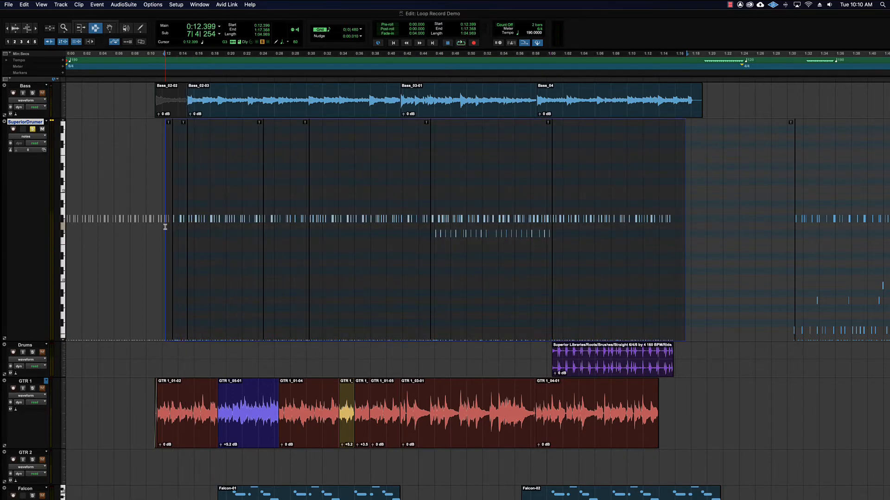
{"action": "left_click", "coordinate": [177, 226]}
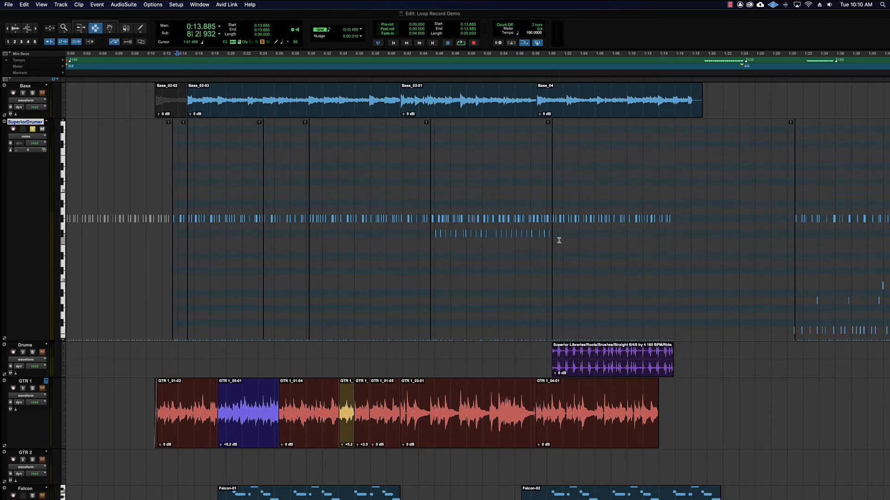
{"action": "left_click_drag", "start_coordinate": [559, 240], "coordinate": [419, 234]}
{"action": "left_click", "coordinate": [430, 233]}
{"action": "left_click_drag", "start_coordinate": [695, 217], "coordinate": [158, 213]}
{"action": "left_click", "coordinate": [172, 219]}
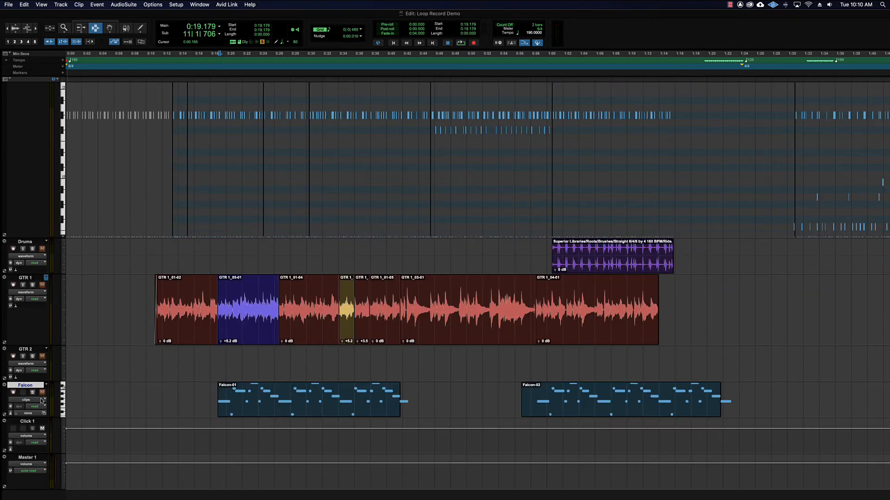
Switch the Falcon track to notes view and enlarge its track height
{"action": "left_click", "coordinate": [42, 401]}
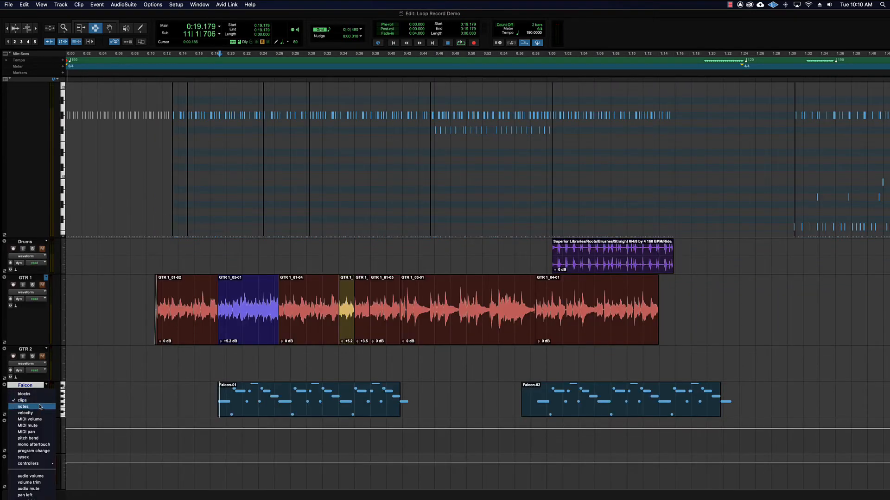
{"action": "left_click", "coordinate": [41, 408]}
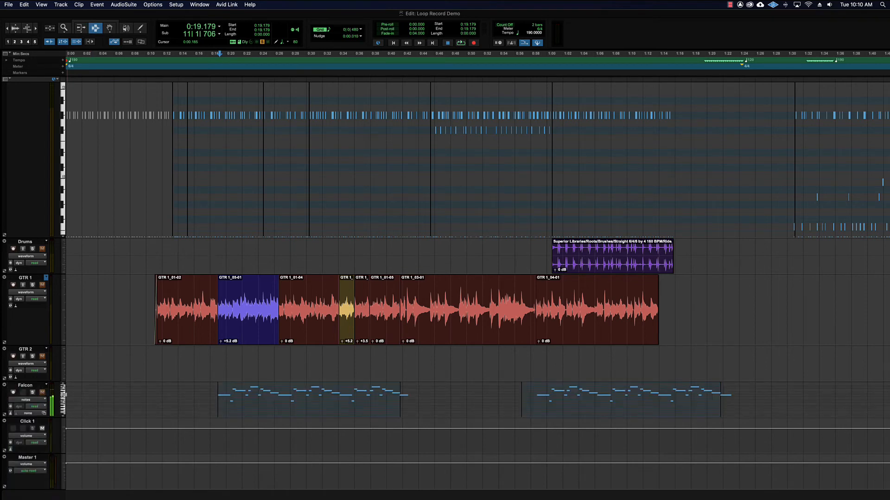
{"action": "left_click", "coordinate": [65, 395]}
{"action": "left_click", "coordinate": [76, 417]}
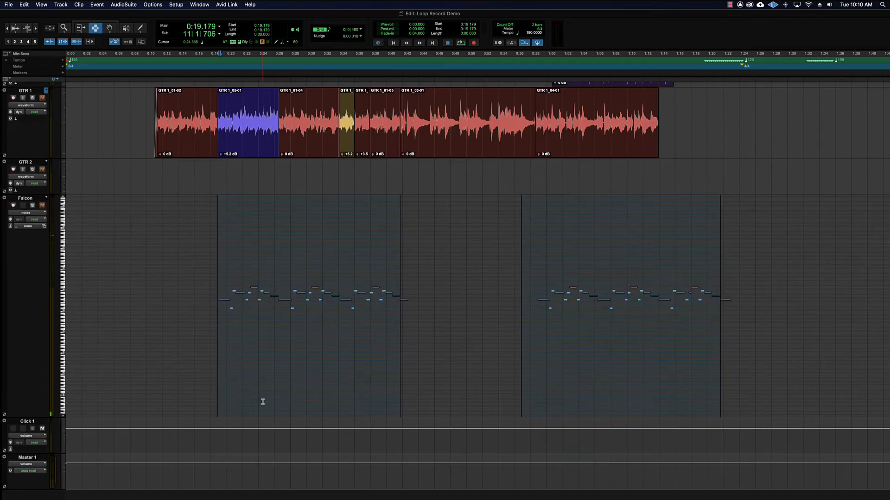
Solo the Falcon track and play its first clip from 0:18.941 in a closer timeline view
{"action": "left_click", "coordinate": [207, 301]}
{"action": "key", "text": "super+bracketright"}
{"action": "key", "text": "super+bracketright"}
{"action": "key", "text": "super+bracketright"}
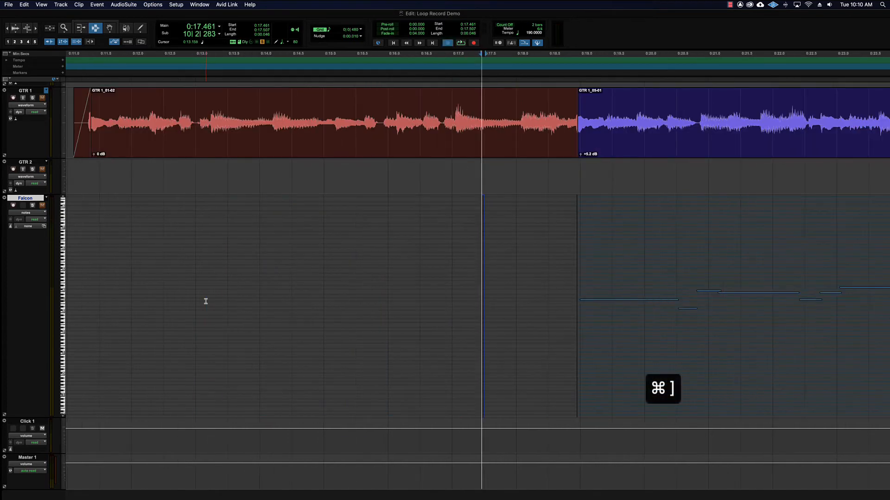
{"action": "scroll", "coordinate": [233, 298], "scroll_direction": "right", "scroll_amount": 10}
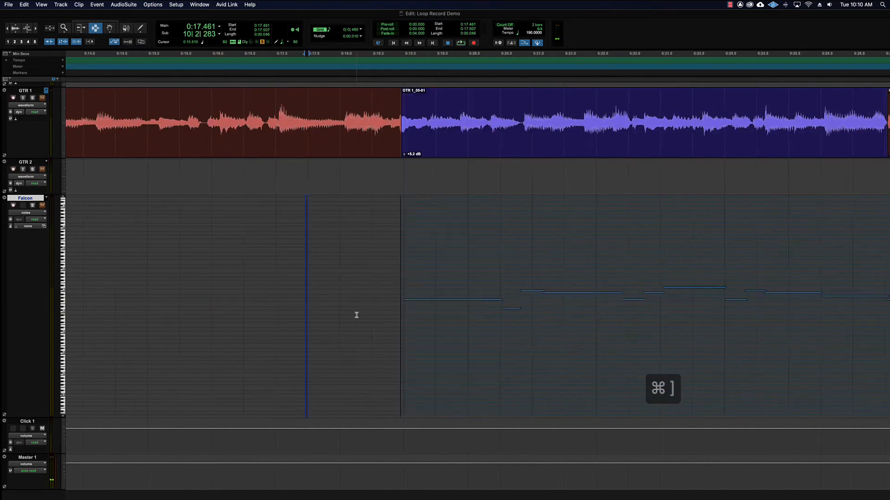
{"action": "left_click", "coordinate": [106, 303]}
{"action": "key", "text": "space"}
{"action": "key", "text": "space"}
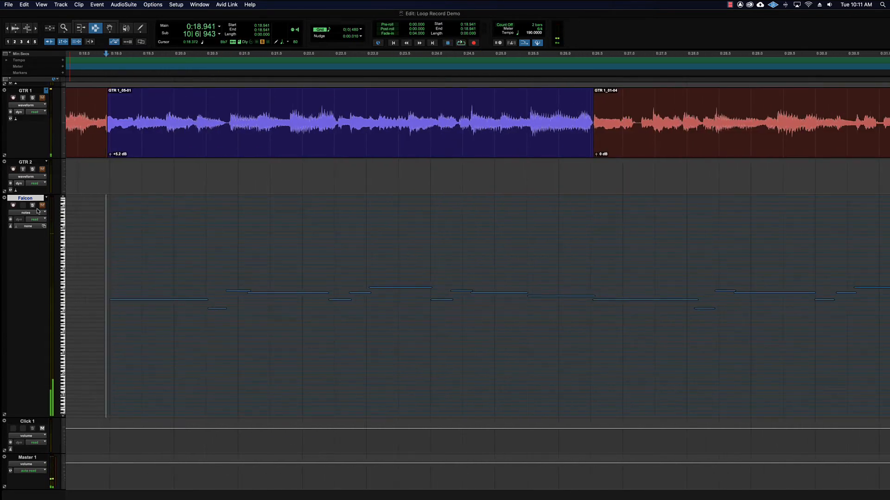
{"action": "key", "text": "shift+s"}
{"action": "key", "text": "space"}
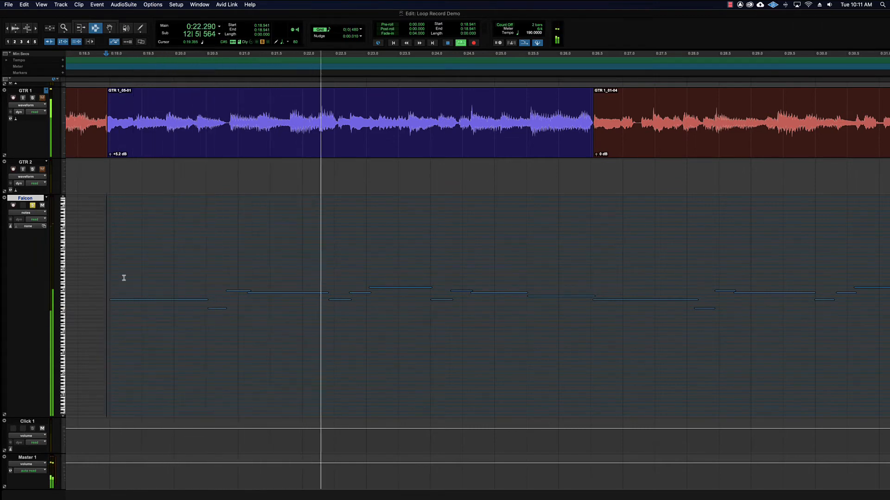
{"action": "key", "text": "space"}
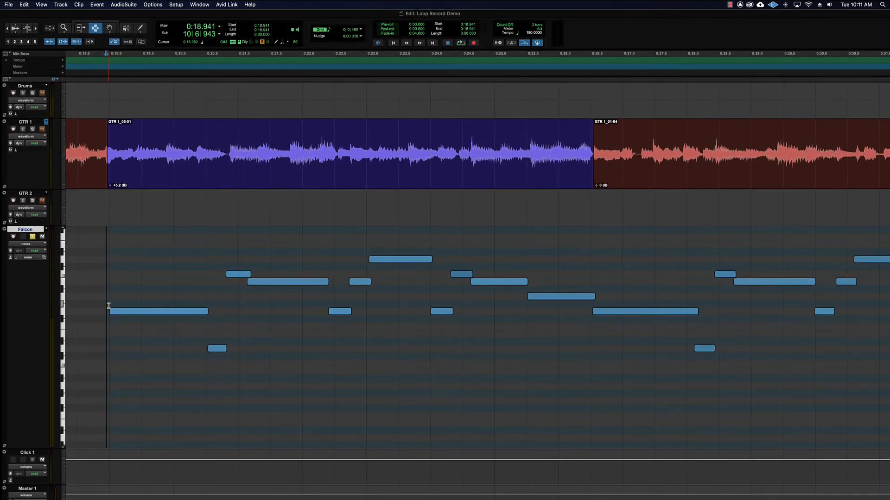
Expand the Falcon track to fill the Edit window and select its adjoining notes at 0:20.813 and 0:21.141 with the Smart Tool
{"action": "left_click", "coordinate": [109, 306]}
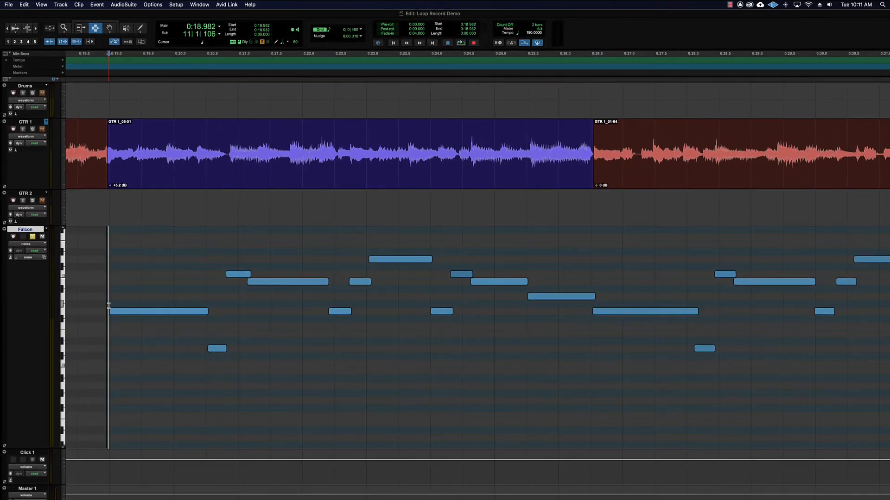
{"action": "left_click", "coordinate": [63, 269]}
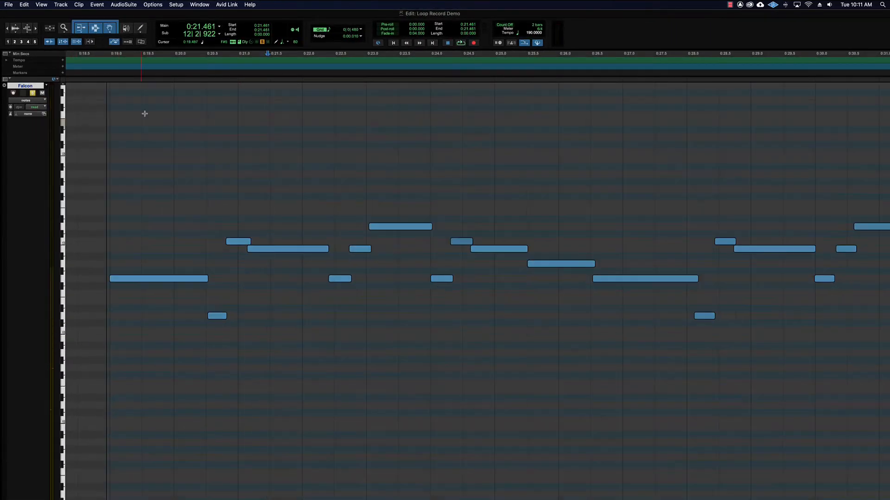
{"action": "left_click", "coordinate": [233, 242]}
{"action": "left_click", "coordinate": [259, 249]}
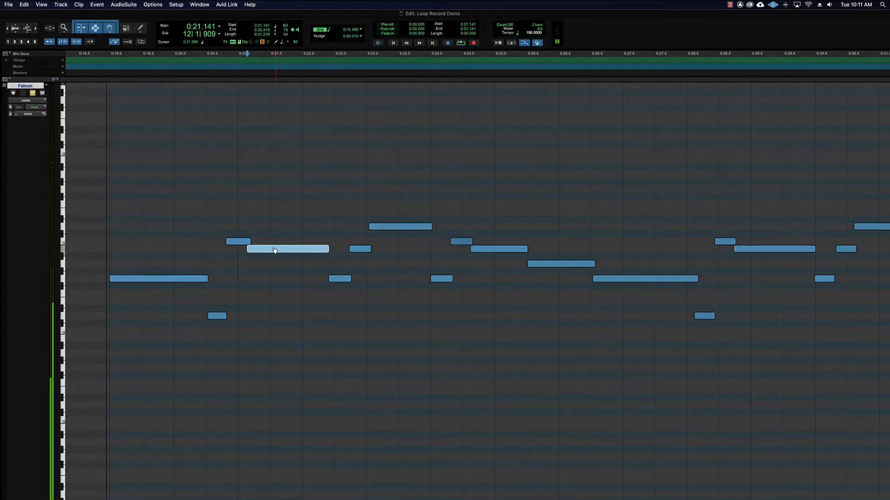
{"action": "left_click", "coordinate": [240, 243], "text": "shift"}
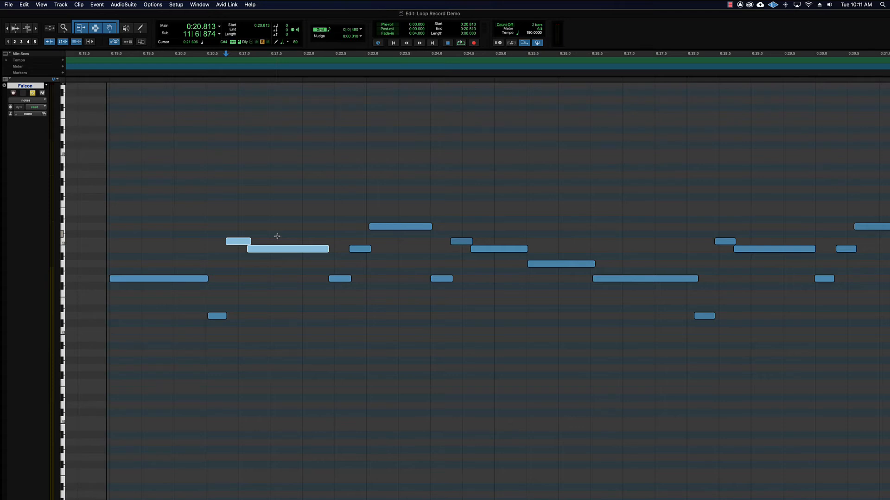
Transpose the two selected Falcon notes one semitone up and down, ending on their original pitches
{"action": "key", "text": "Up"}
{"action": "key", "text": "Down"}
{"action": "key", "text": "Down"}
{"action": "key", "text": "Up"}
Transpose the two selected Falcon notes by octaves above and below, ending on their original pitches
{"action": "key", "text": "shift+Up"}
{"action": "key", "text": "shift+Down"}
{"action": "key", "text": "shift+Down"}
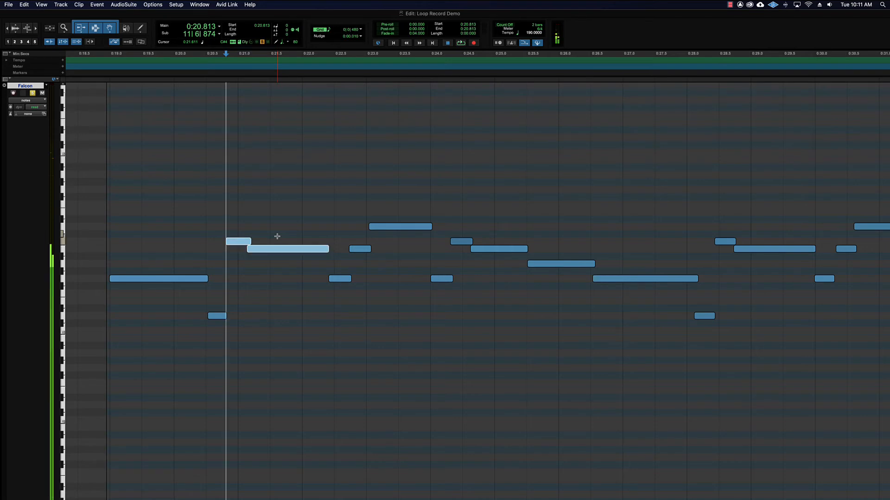
{"action": "key", "text": "shift+Up"}
{"action": "key", "text": "shift+Up"}
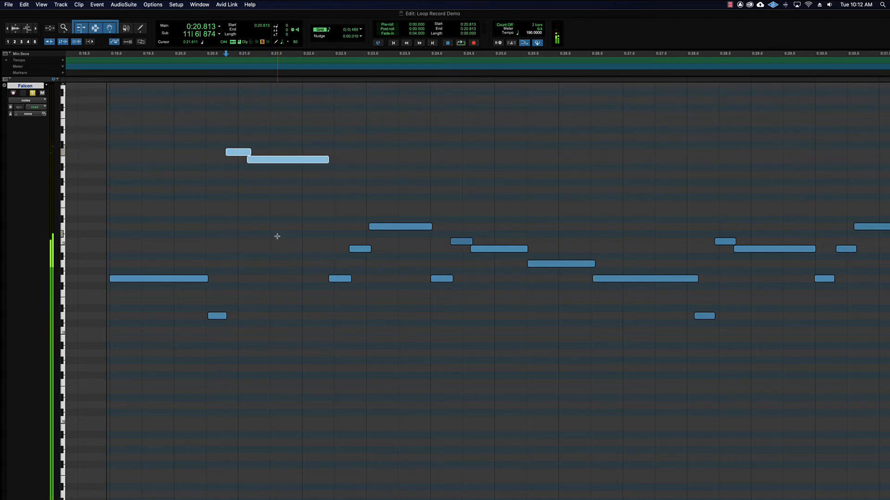
{"action": "key", "text": "shift+Down"}
{"action": "key", "text": "shift+Down"}
{"action": "key", "text": "shift+Up"}
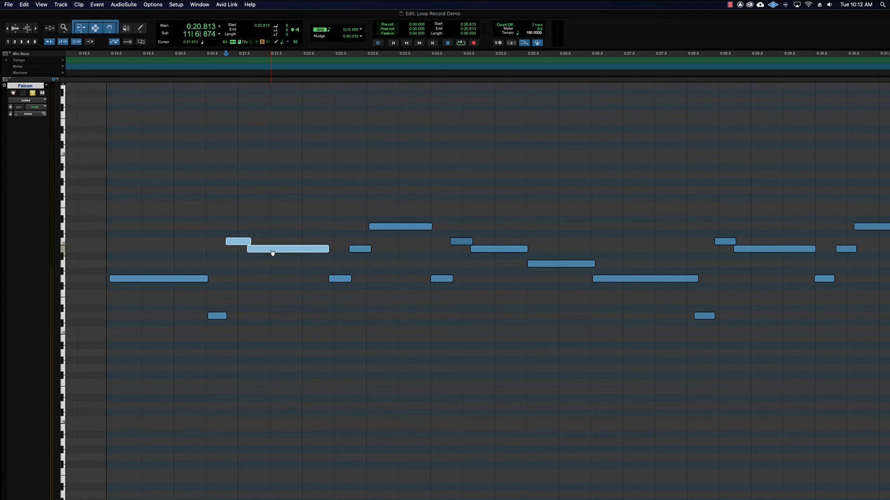
Duplicate the two selected Falcon notes as harmony copies three semitones above the originals
{"action": "key", "text": "alt+Up"}
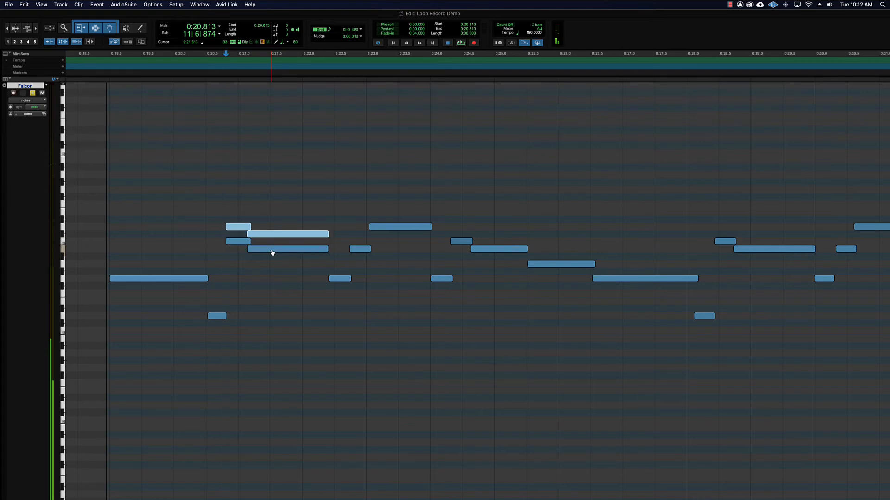
{"action": "key", "text": "Up"}
{"action": "key", "text": "Up"}
Play the Falcon harmony from 0:18.848 with the Selector tool active
{"action": "key", "text": "super+3"}
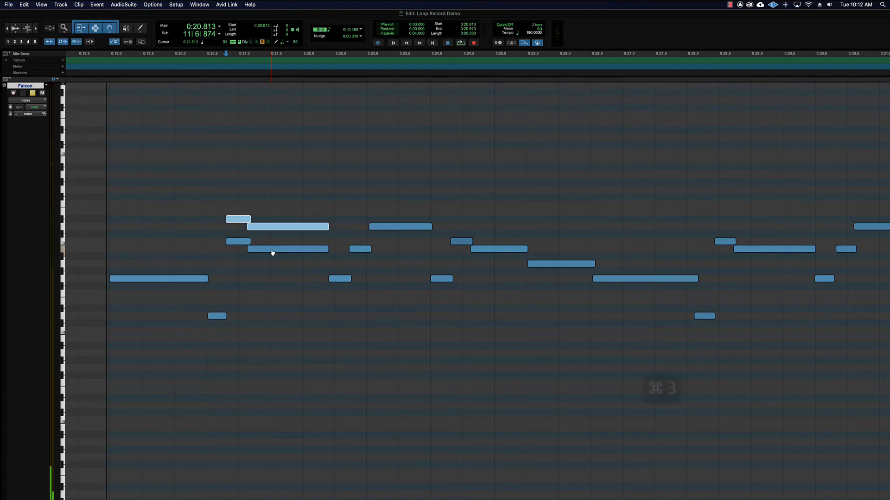
{"action": "left_click", "coordinate": [100, 274]}
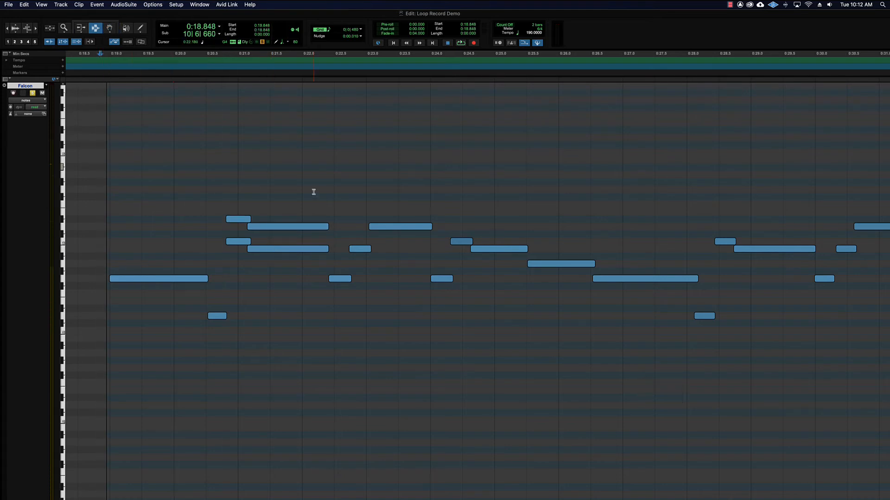
{"action": "key", "text": "space"}
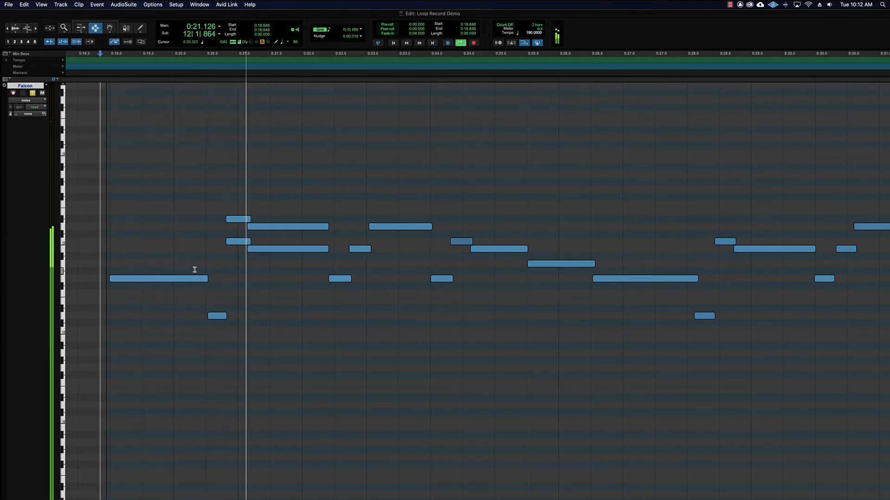
{"action": "key", "text": "space"}
Place the short harmony copy four semitones and the long copy three semitones above their originals, and play from 0:20.282
{"action": "key", "text": "super+3"}
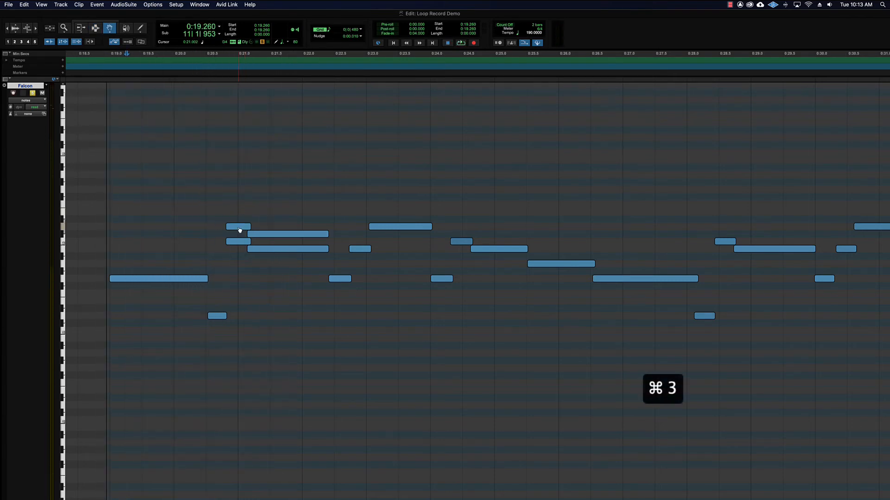
{"action": "left_click_drag", "start_coordinate": [241, 228], "coordinate": [261, 229]}
{"action": "key", "text": "super+3"}
{"action": "left_click", "coordinate": [192, 235]}
{"action": "key", "text": "space"}
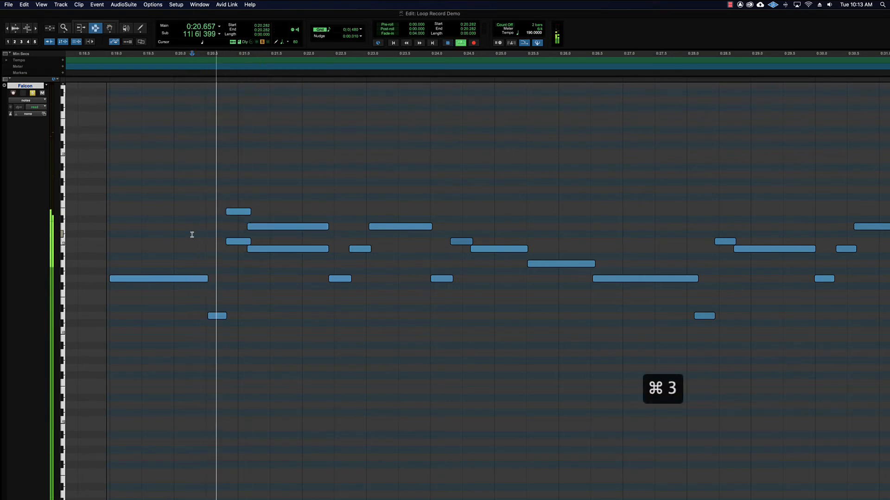
Stop playback and place the edit cursor at 0:21.054 on the short Falcon note with the Selector tool
{"action": "key", "text": "space"}
{"action": "left_click", "coordinate": [100, 240]}
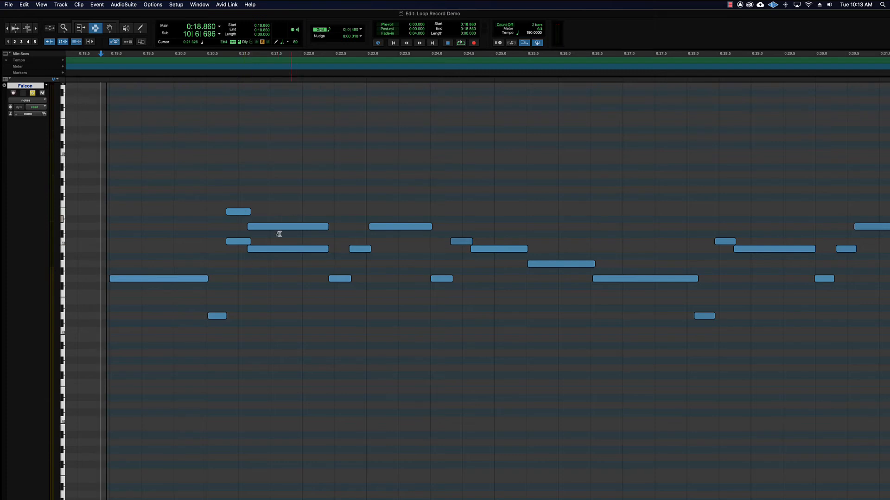
{"action": "left_click", "coordinate": [242, 242]}
{"action": "key", "text": "super+3"}
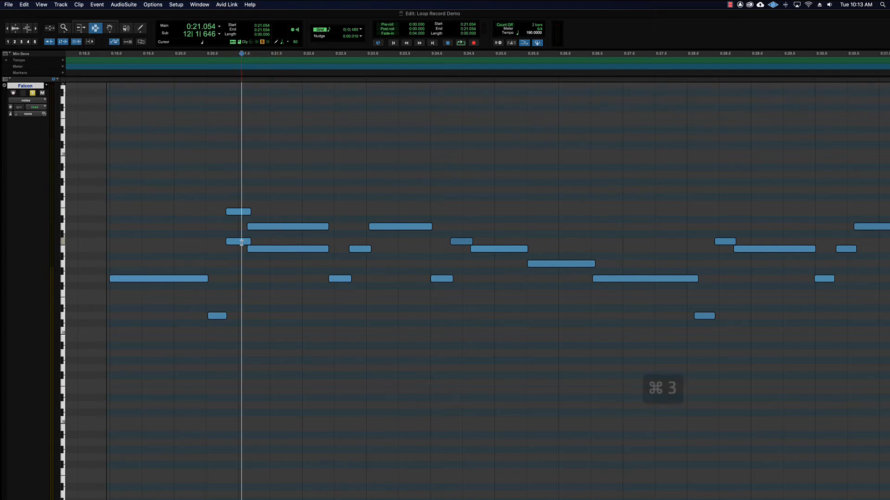
Select the original short and long Falcon notes with the Grabber tool, try dragging them lower and later, and undo it
{"action": "left_click", "coordinate": [254, 249]}
{"action": "key", "text": "super+4"}
{"action": "left_click", "coordinate": [254, 248]}
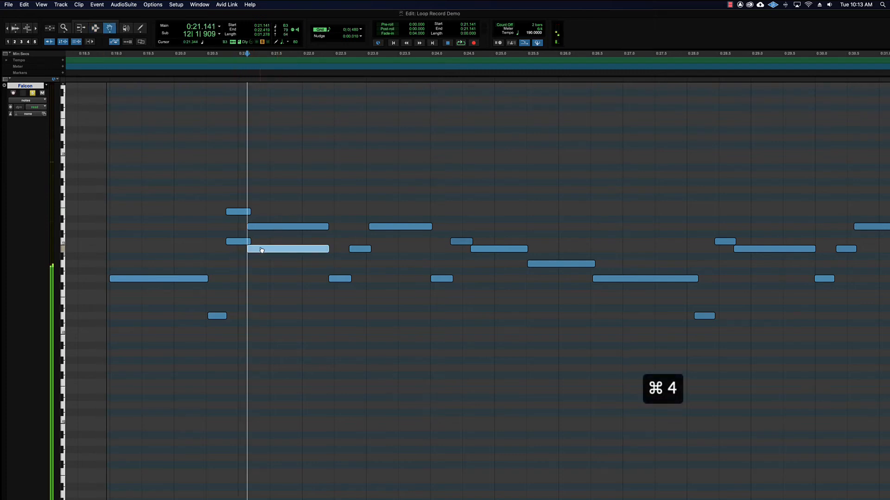
{"action": "left_click", "coordinate": [248, 242], "text": "shift"}
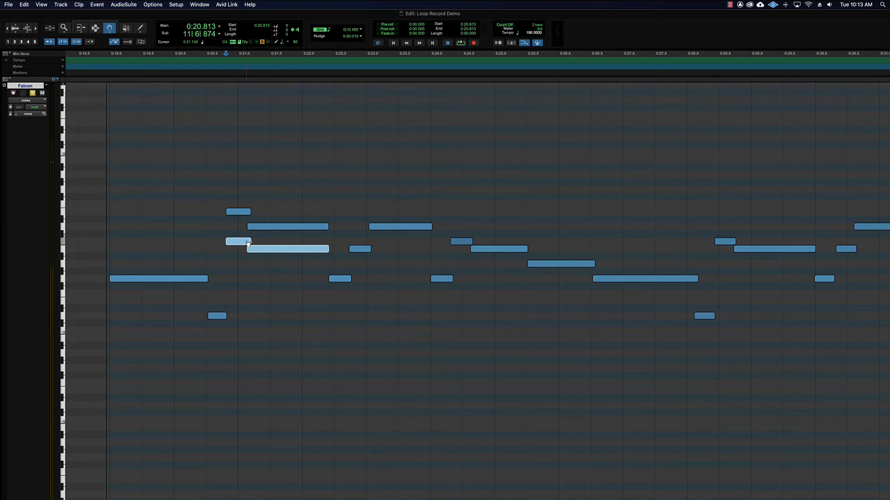
{"action": "left_click_drag", "start_coordinate": [251, 247], "coordinate": [393, 347]}
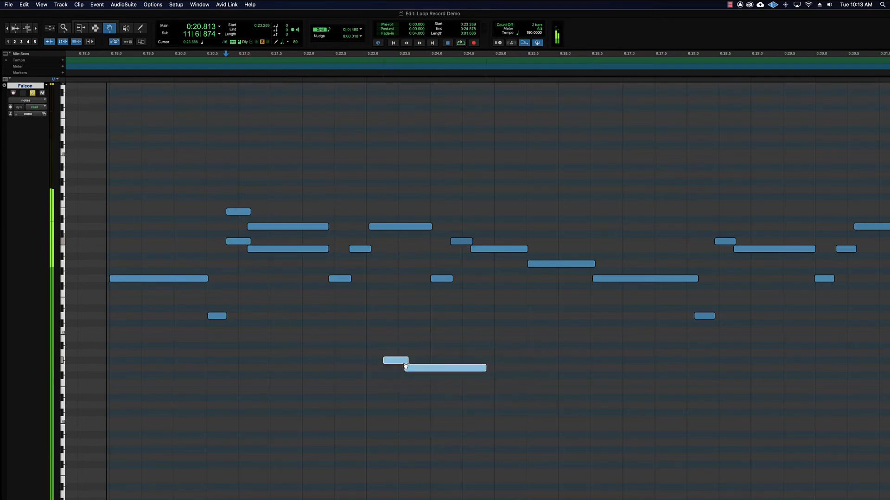
{"action": "key", "text": "super+z"}
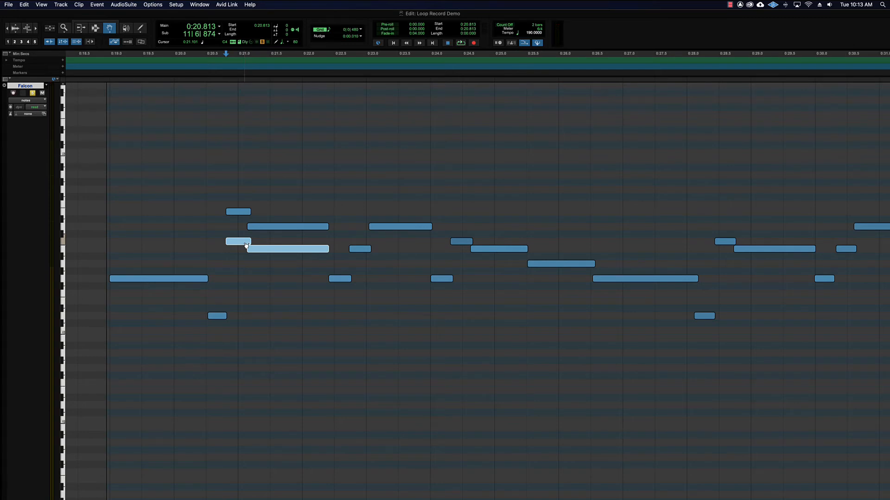
{"action": "key", "text": "alt+Down"}
{"action": "left_click", "coordinate": [247, 244]}
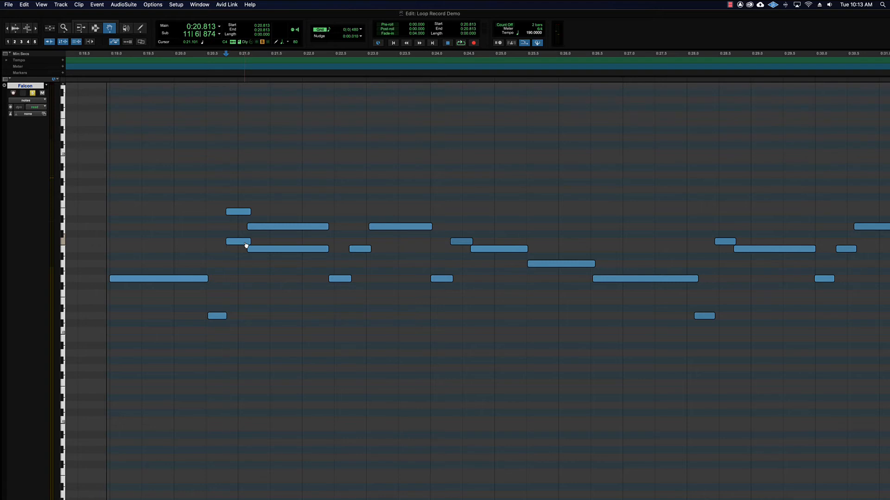
Delete the short and long harmony copies above the original Falcon notes
{"action": "left_click", "coordinate": [244, 214]}
{"action": "key", "text": "Delete"}
{"action": "left_click", "coordinate": [273, 227]}
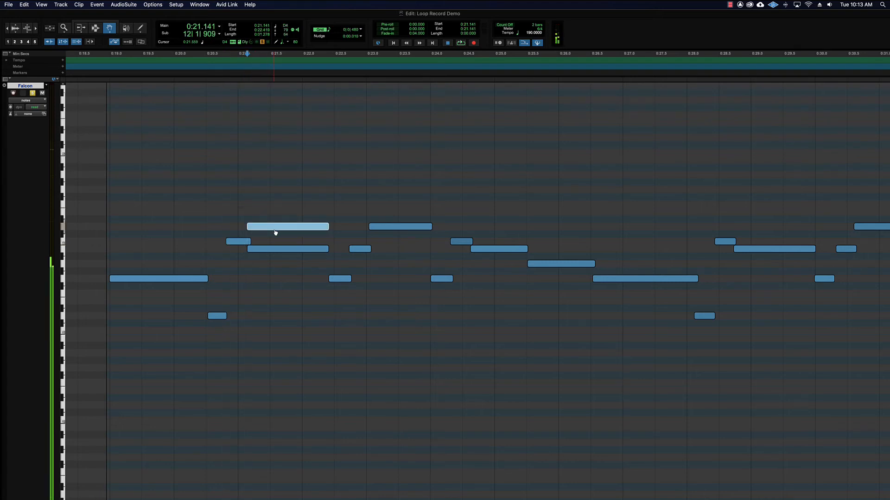
{"action": "key", "text": "Delete"}
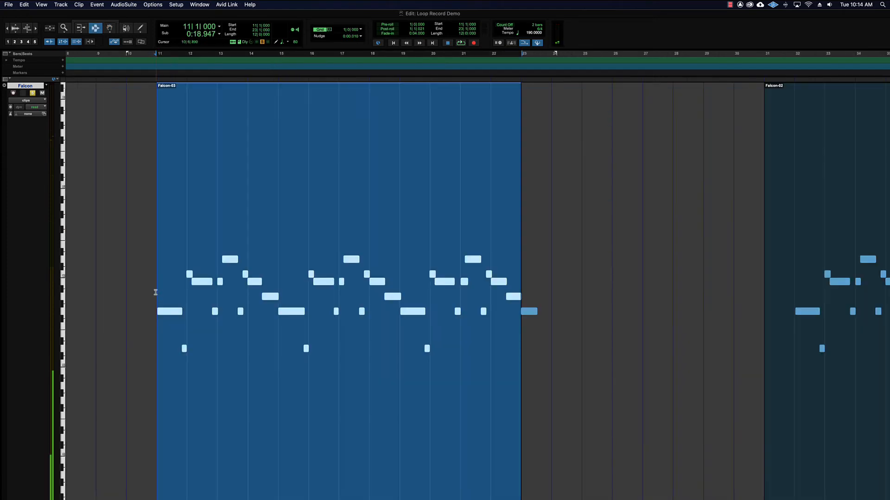
Examine the Falcon-03 clip around bar 11 at several horizontal zoom levels
{"action": "left_click", "coordinate": [155, 292]}
{"action": "key", "text": "super+bracketright"}
{"action": "scroll", "coordinate": [220, 295], "scroll_direction": "right", "scroll_amount": 8}
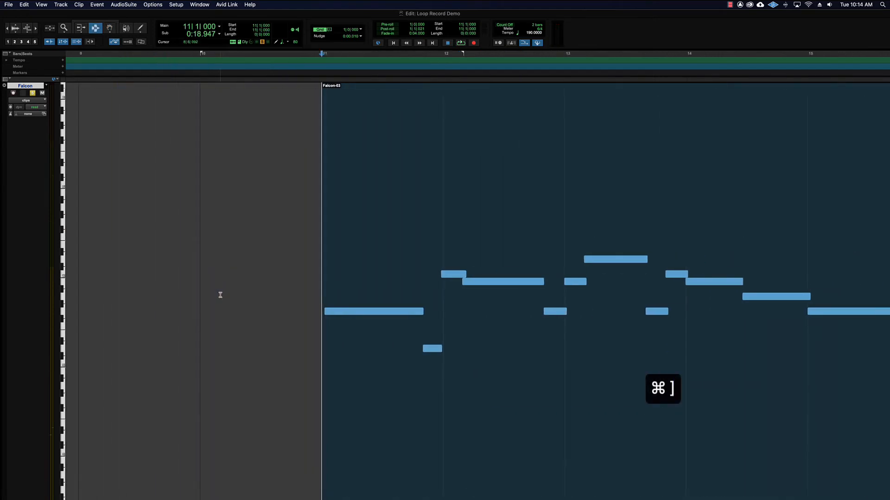
{"action": "key", "text": "super+bracketleft"}
{"action": "key", "text": "super+bracketleft"}
{"action": "key", "text": "super+bracketleft"}
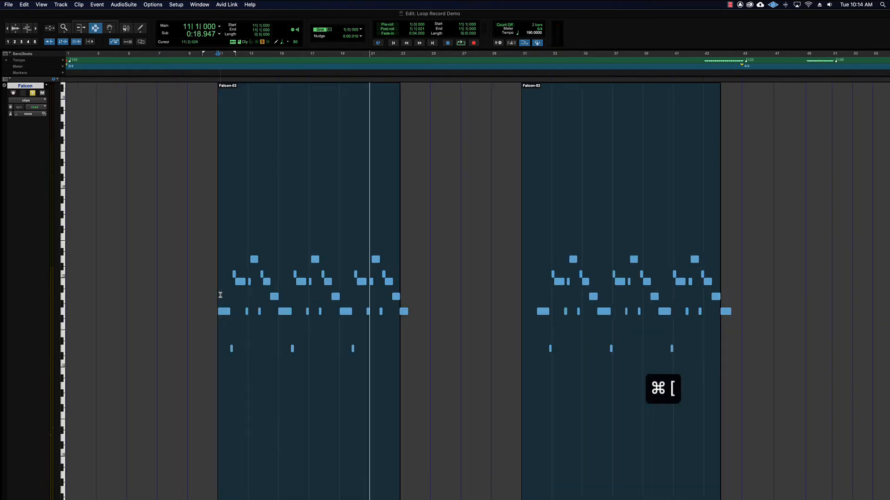
{"action": "scroll", "coordinate": [220, 292], "scroll_direction": "right", "scroll_amount": 3}
{"action": "key", "text": "super+bracketright"}
{"action": "key", "text": "super+bracketright"}
{"action": "key", "text": "super+bracketright"}
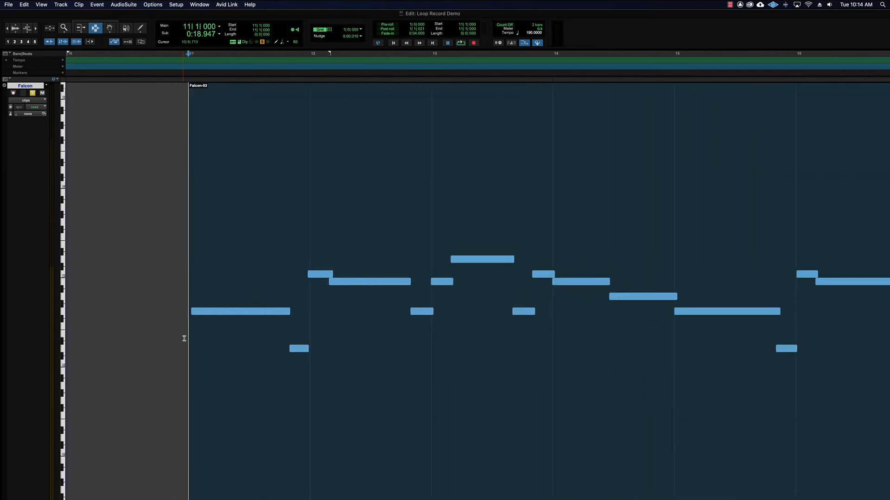
{"action": "key", "text": "super+bracketleft"}
{"action": "key", "text": "super+bracketleft"}
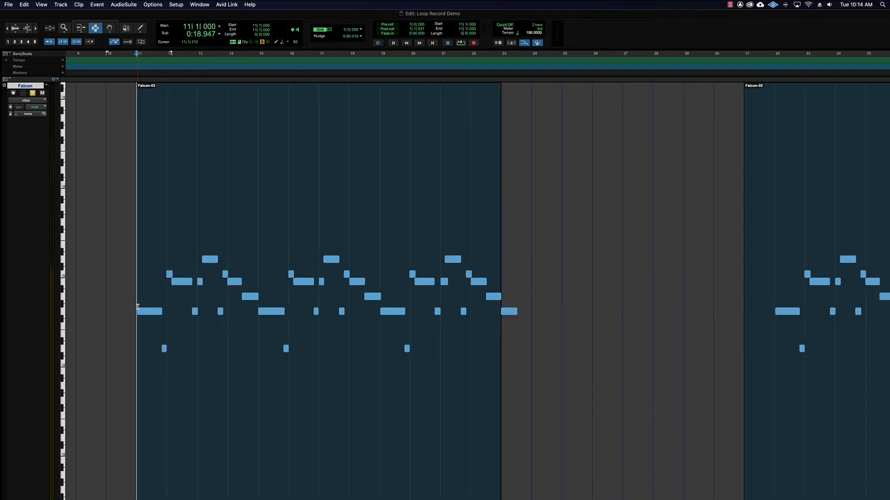
{"action": "key", "text": "super+bracketright"}
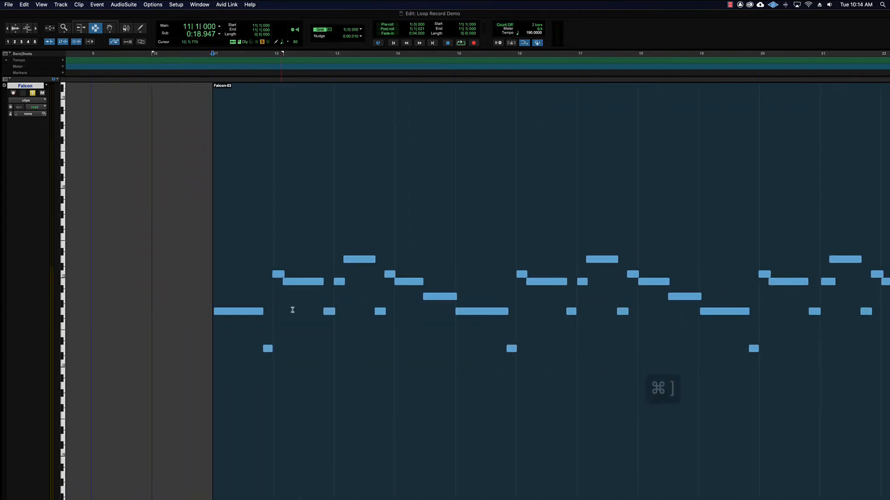
Show the Falcon track's notes and move the first note to start slightly before bar 11 with the Grabber tool
{"action": "left_click", "coordinate": [26, 100]}
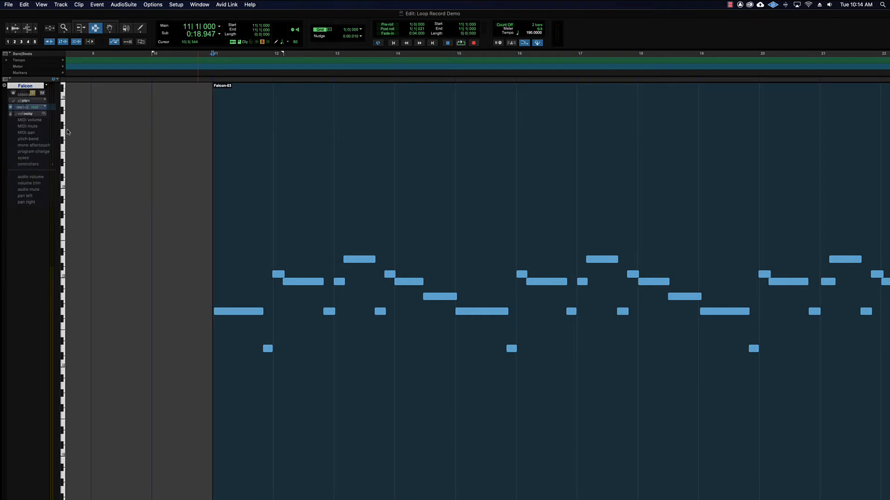
{"action": "left_click", "coordinate": [26, 106]}
{"action": "key", "text": "super+4"}
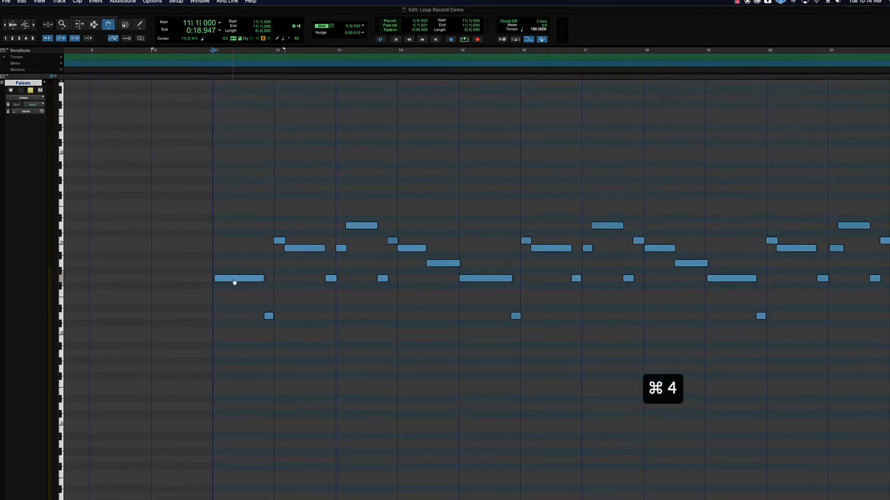
{"action": "left_click", "coordinate": [234, 280]}
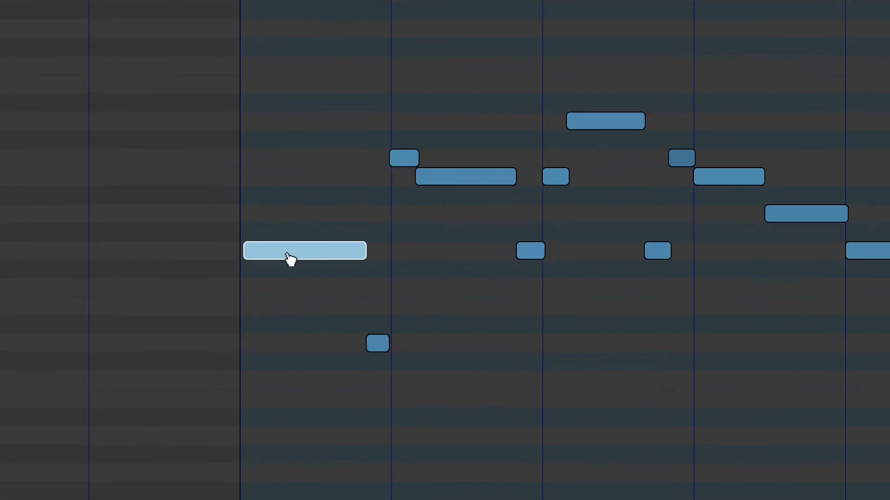
{"action": "left_click_drag", "start_coordinate": [287, 252], "coordinate": [281, 252]}
{"action": "left_click_drag", "start_coordinate": [284, 254], "coordinate": [278, 255]}
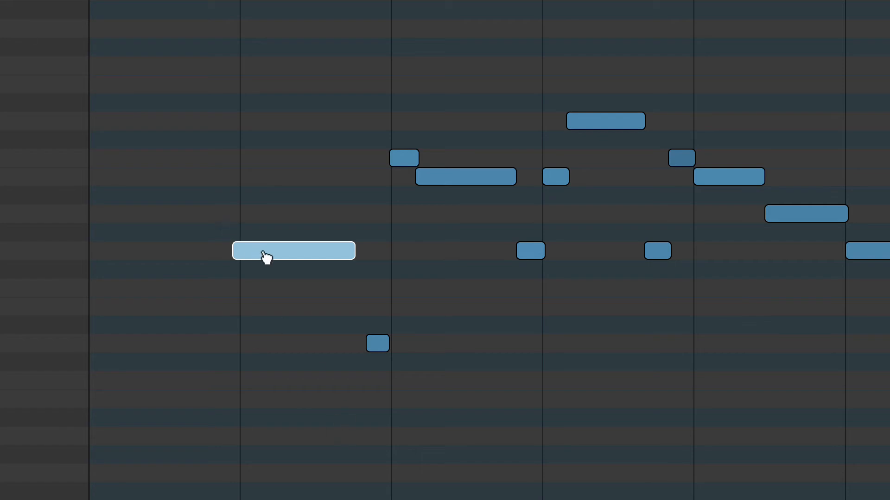
{"action": "mouse_move", "coordinate": [265, 255]}
{"action": "left_mouse_down"}
{"action": "mouse_move", "coordinate": [280, 254]}
{"action": "mouse_move", "coordinate": [275, 259]}
{"action": "left_mouse_up"}
Select the five bars from bar 11 to bar 16 of Falcon-03 and separate them into their own clip
{"action": "key", "text": "super+3"}
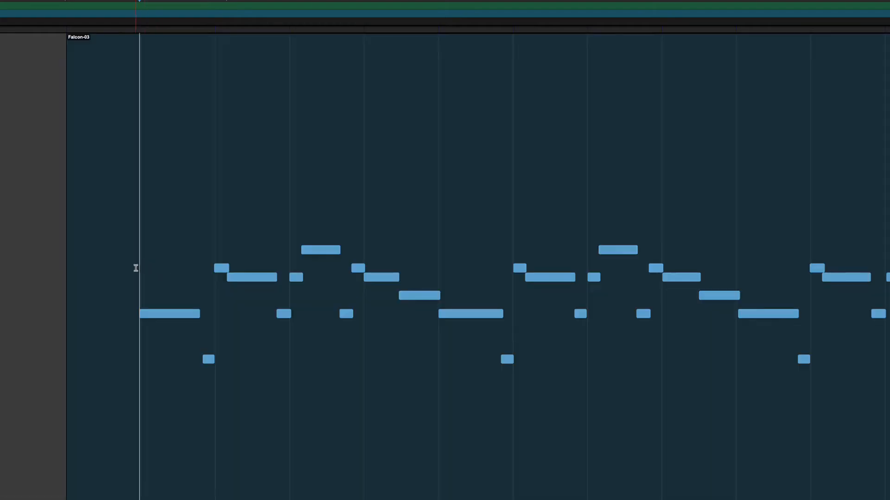
{"action": "left_click_drag", "start_coordinate": [136, 269], "coordinate": [506, 276]}
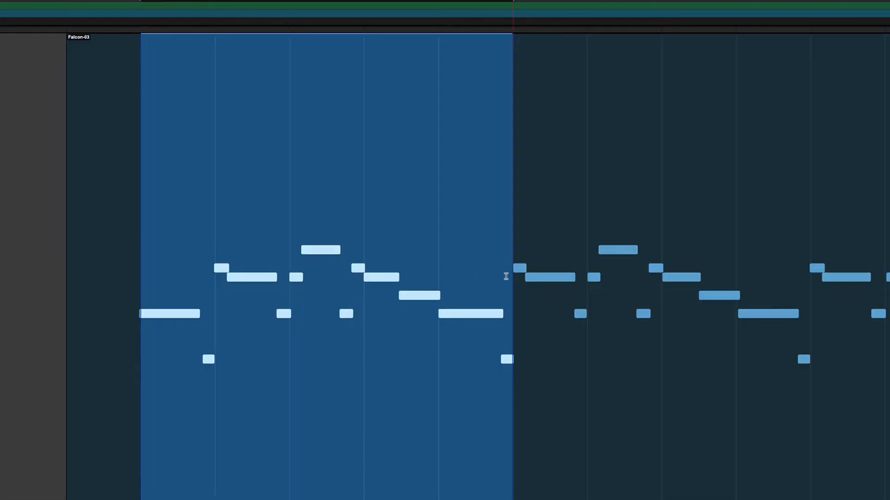
{"action": "scroll", "coordinate": [506, 276], "scroll_direction": "right", "scroll_amount": 4}
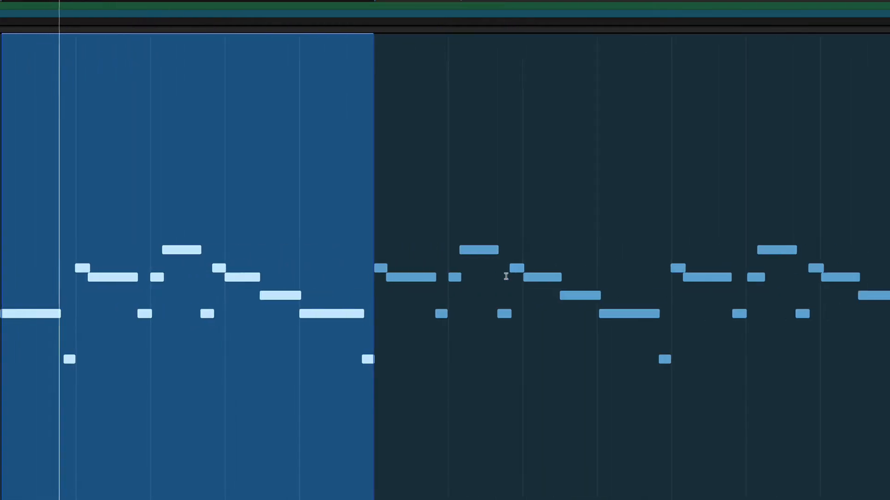
{"action": "key", "text": "super+bracketleft"}
{"action": "scroll", "coordinate": [506, 276], "scroll_direction": "right", "scroll_amount": 2}
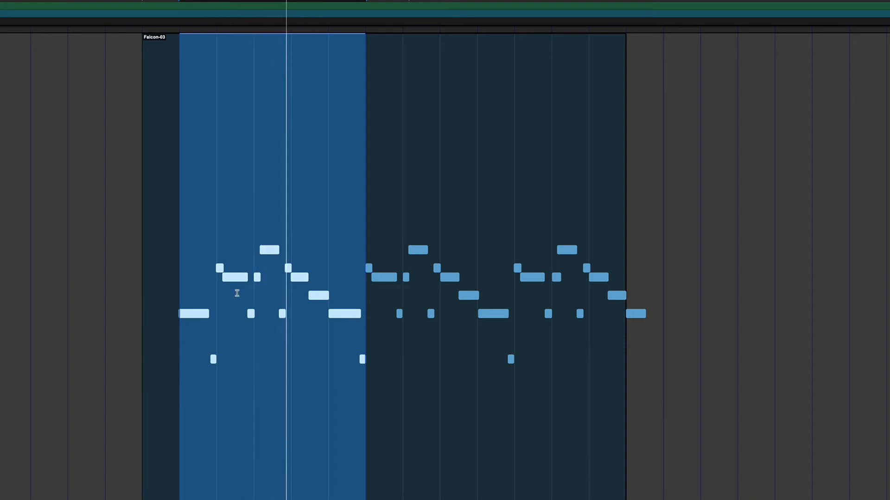
{"action": "key", "text": "super+e"}
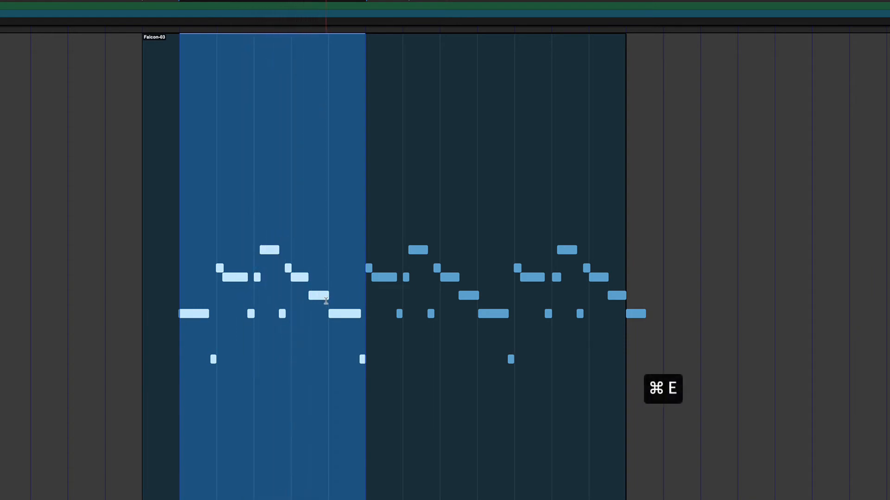
Select the four bars from bar 11 to bar 15 and separate them into their own clip
{"action": "left_click_drag", "start_coordinate": [329, 272], "coordinate": [198, 275]}
{"action": "key", "text": "super+e"}
{"action": "left_click", "coordinate": [261, 245]}
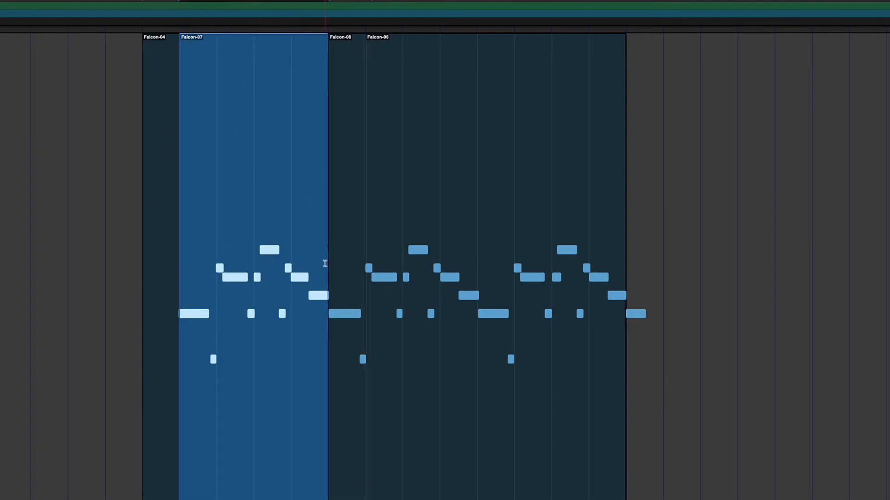
Try duplicating the four-bar Falcon-07 clip directly after itself, undoing the duplicate each time
{"action": "left_click_drag", "start_coordinate": [178, 235], "coordinate": [323, 236]}
{"action": "key", "text": "super+d"}
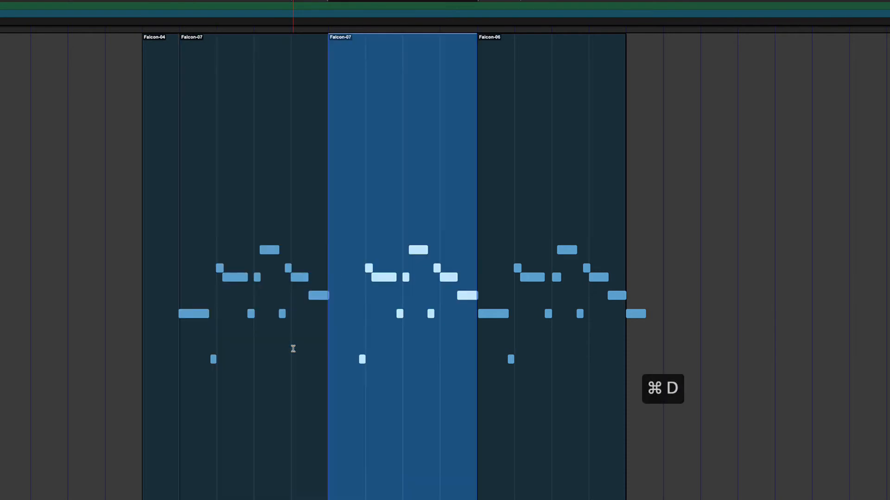
{"action": "key", "text": "super+z"}
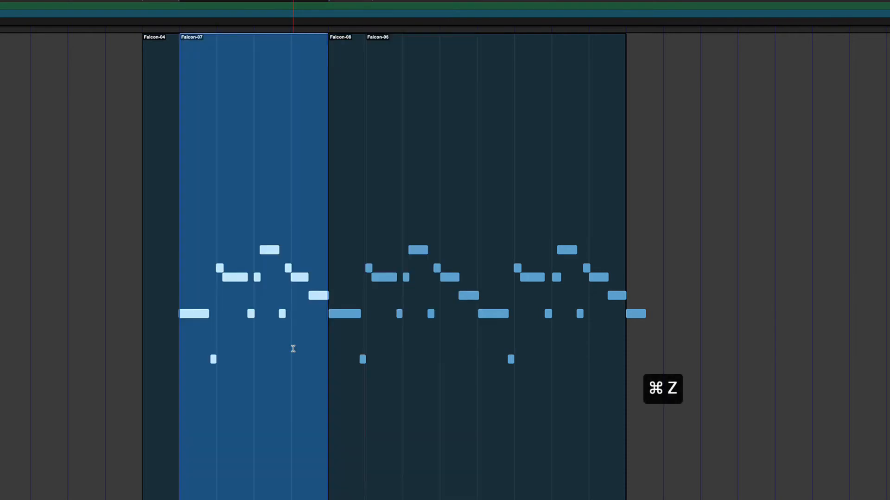
{"action": "key", "text": "super+d"}
{"action": "key", "text": "super+z"}
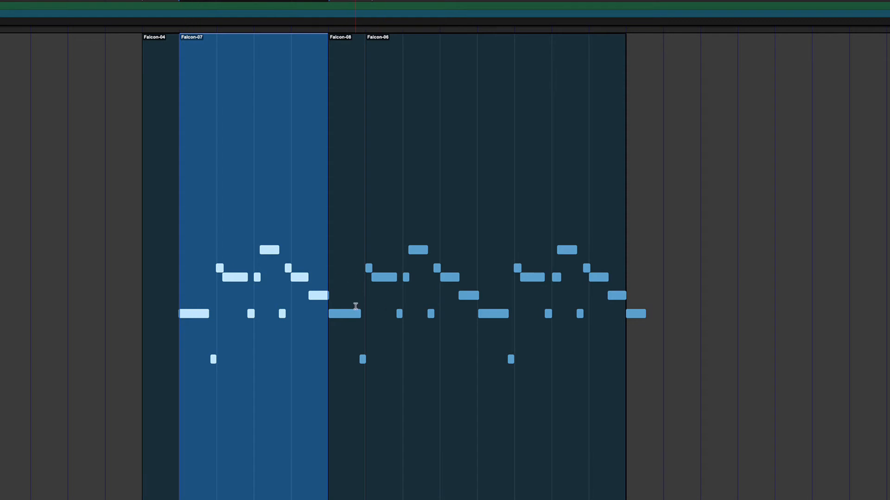
Duplicate Falcon-07 again, play the result from the start of Falcon-04, and undo the duplicate
{"action": "key", "text": "super+d"}
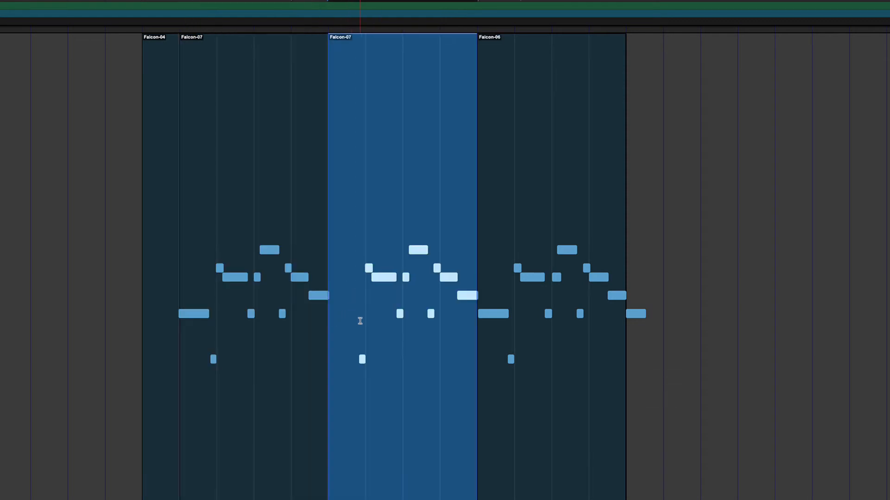
{"action": "left_click", "coordinate": [180, 294]}
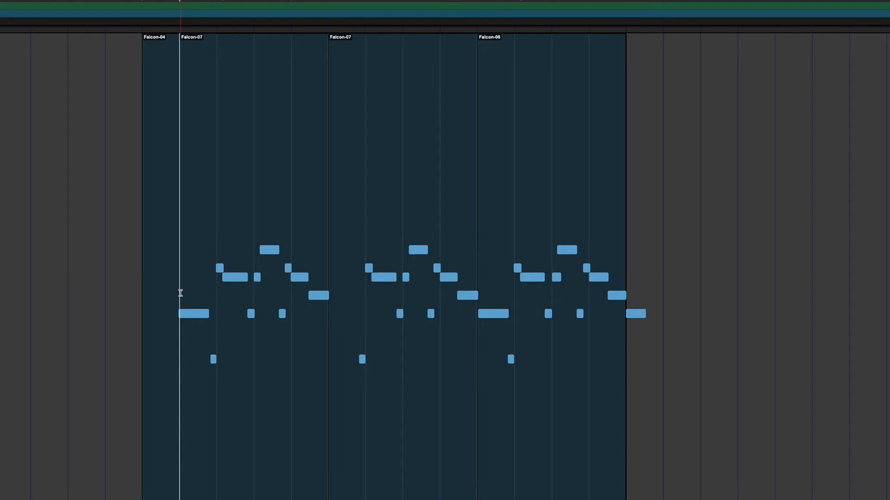
{"action": "left_click", "coordinate": [142, 293]}
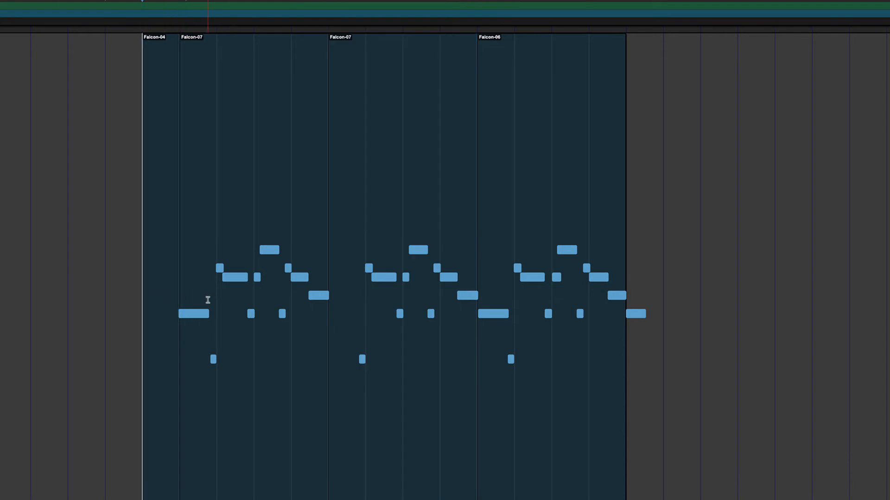
{"action": "key", "text": "space"}
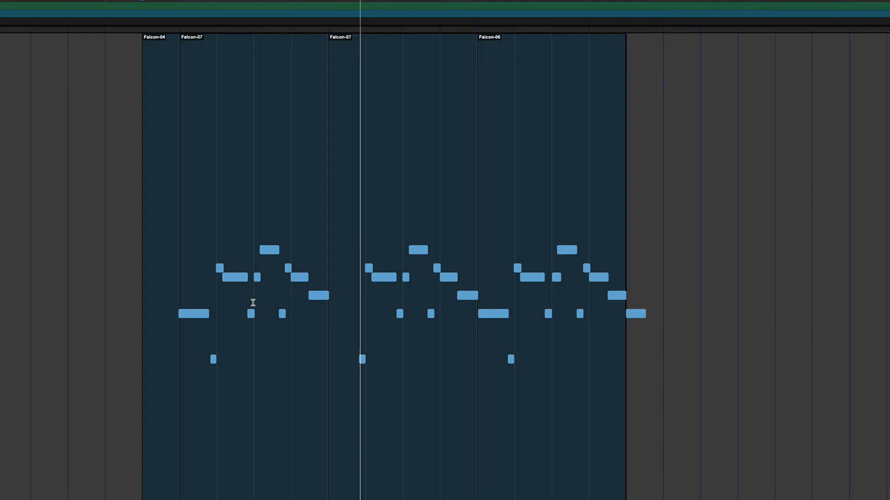
{"action": "key", "text": "space"}
{"action": "key", "text": "super+z"}
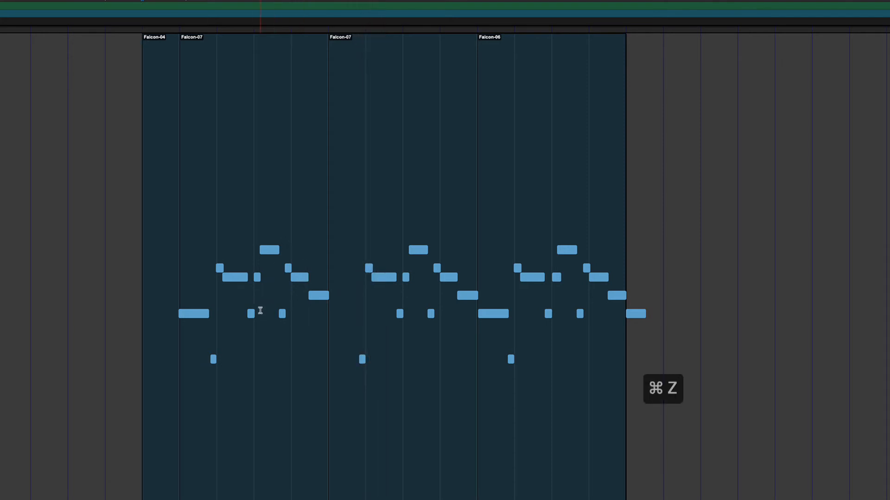
Place the edit cursor at the start of Falcon-07 and examine the first note at the clip boundary up close
{"action": "left_click", "coordinate": [175, 300]}
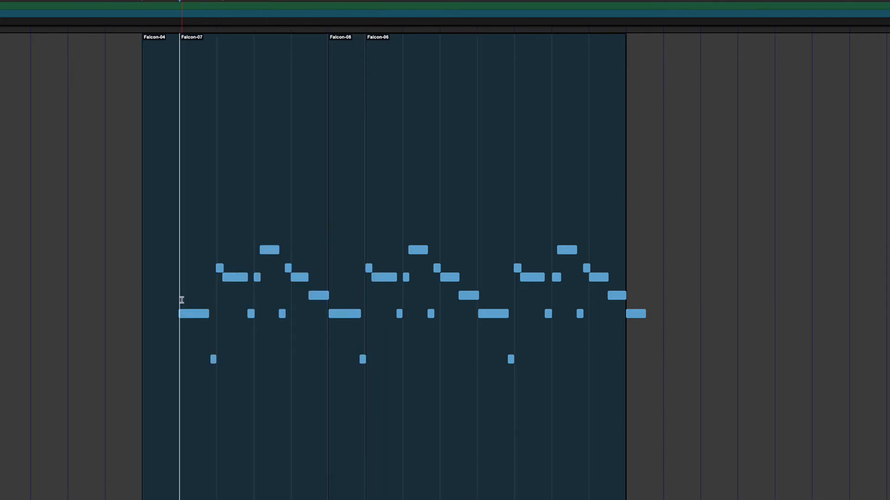
{"action": "key", "text": "super+bracketright"}
{"action": "key", "text": "super+bracketright"}
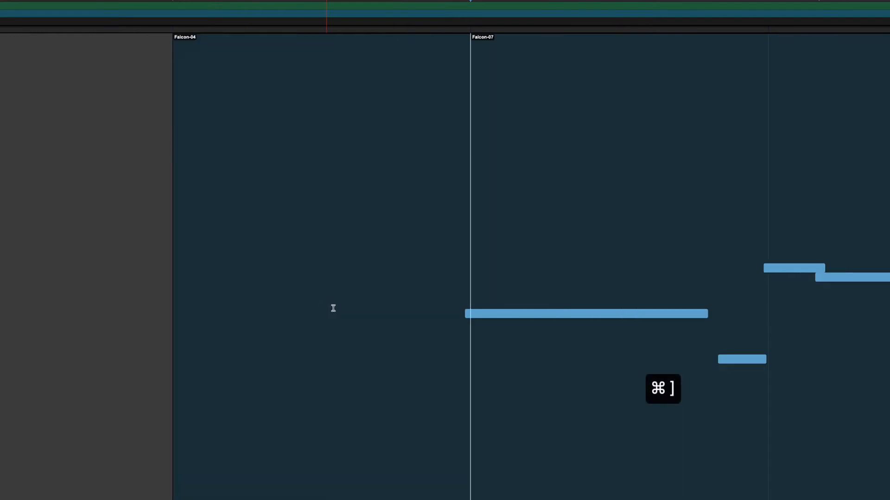
{"action": "scroll", "coordinate": [425, 298], "scroll_direction": "right", "scroll_amount": 5}
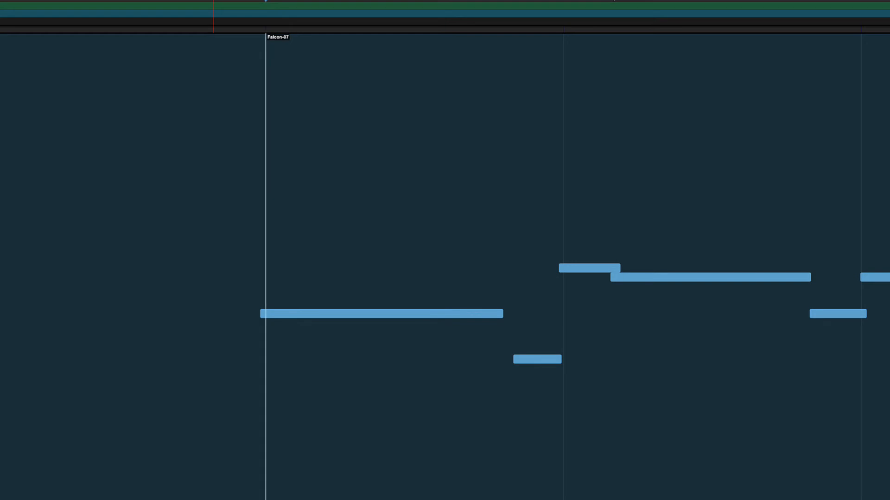
Move the first note of Falcon-07 so it starts exactly on the clip boundary at bar 11, and restore the clips view
{"action": "key", "text": "super+4"}
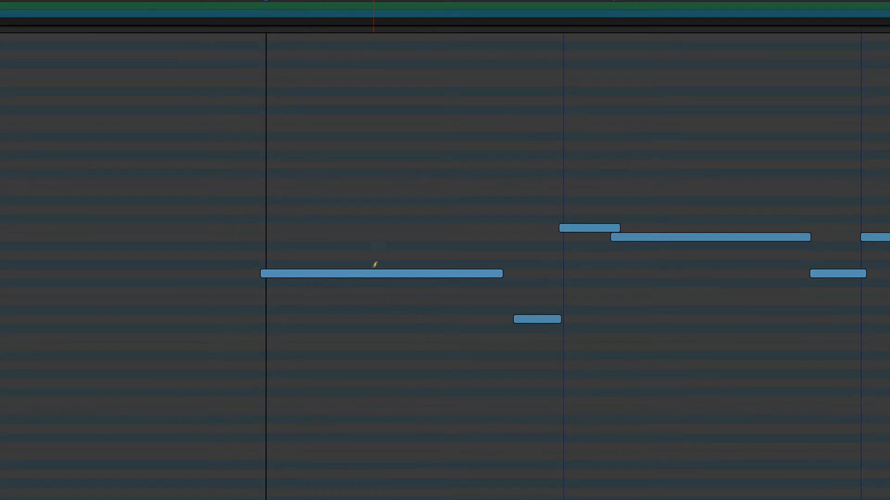
{"action": "left_click_drag", "start_coordinate": [381, 275], "coordinate": [387, 276]}
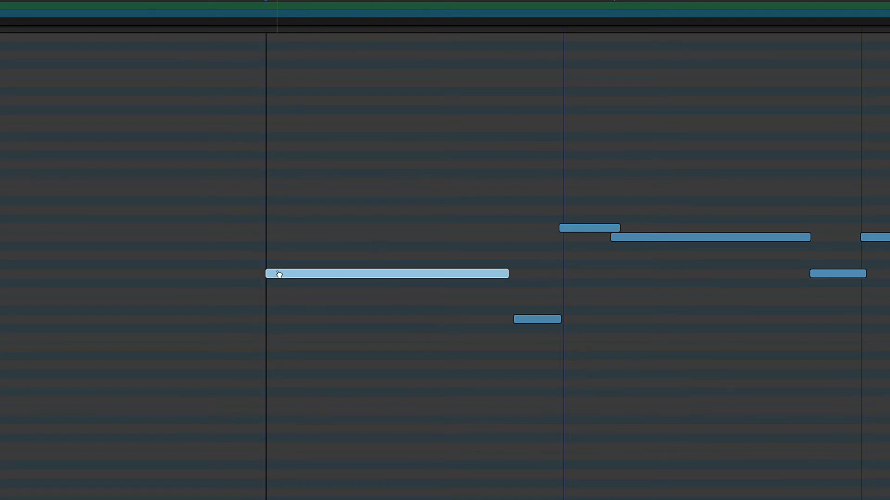
{"action": "key", "text": "super+bracketleft"}
{"action": "key", "text": "super+bracketleft"}
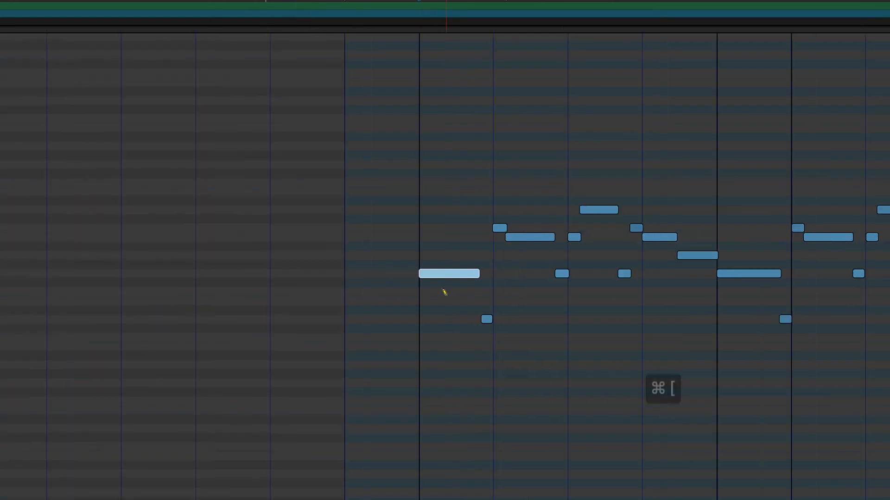
{"action": "key", "text": "super+3"}
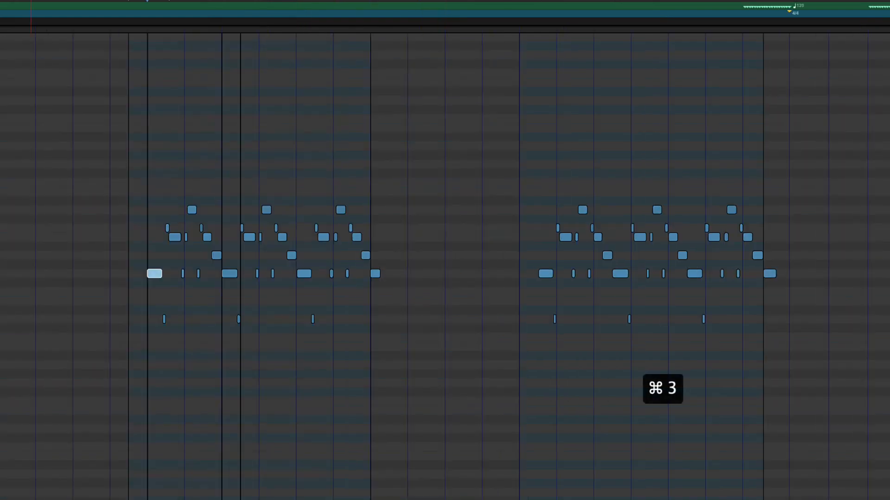
{"action": "key", "text": "minus"}
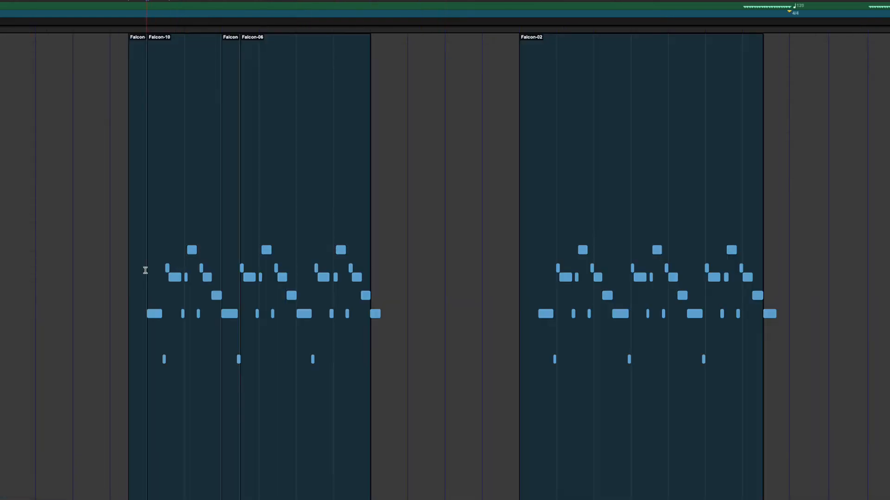
Clear the clips following Falcon-10 and try duplicating Falcon-10 directly after itself
{"action": "left_click_drag", "start_coordinate": [145, 271], "coordinate": [421, 304]}
{"action": "key", "text": "Delete"}
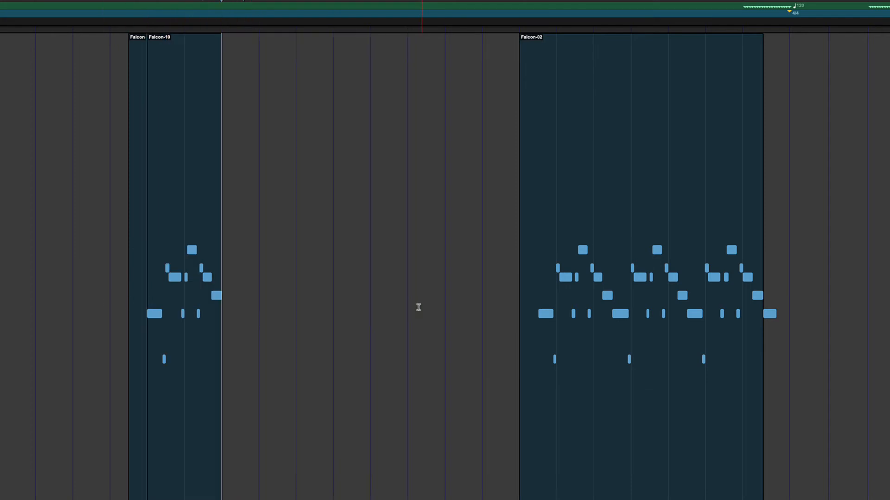
{"action": "left_click_drag", "start_coordinate": [146, 299], "coordinate": [221, 300]}
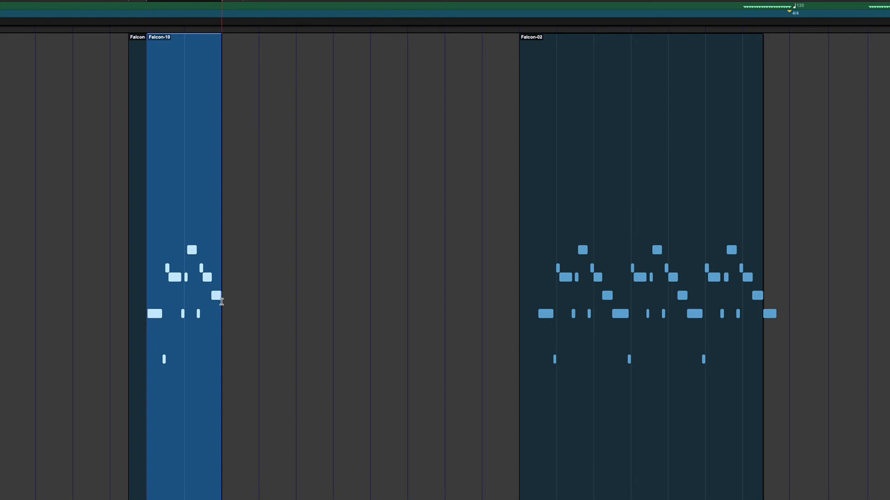
{"action": "key", "text": "super+d"}
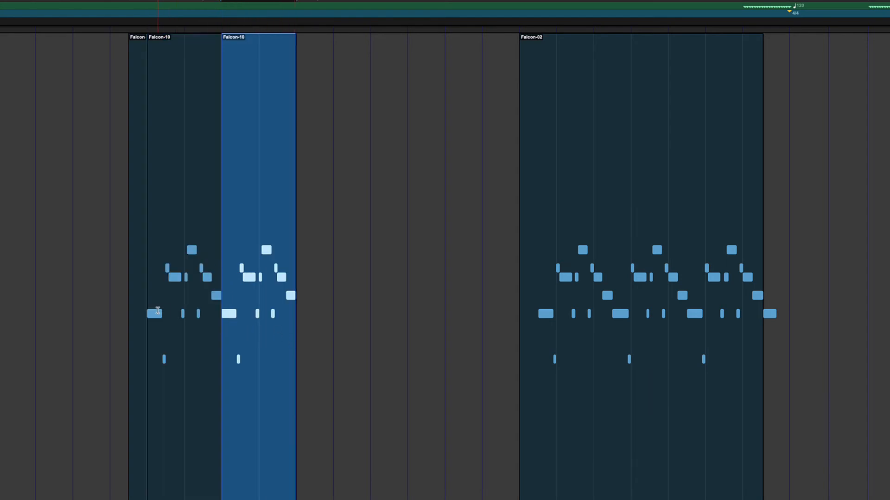
{"action": "key", "text": "super+z"}
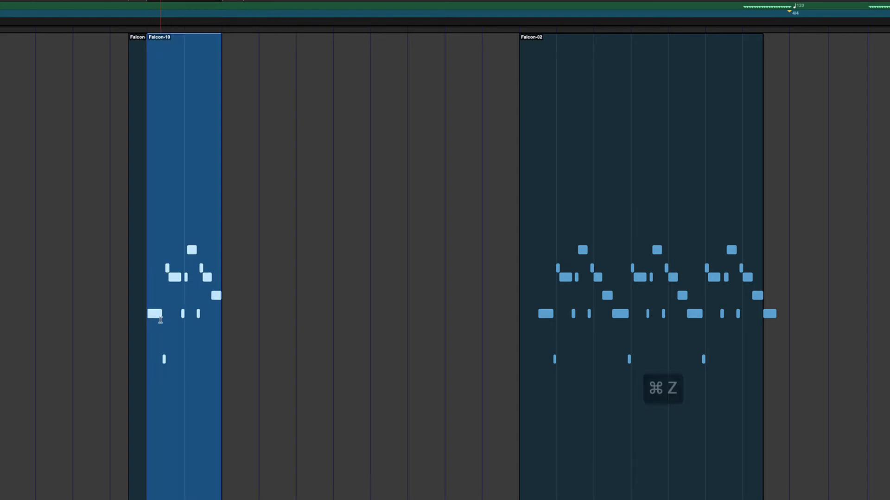
{"action": "key", "text": "super+d"}
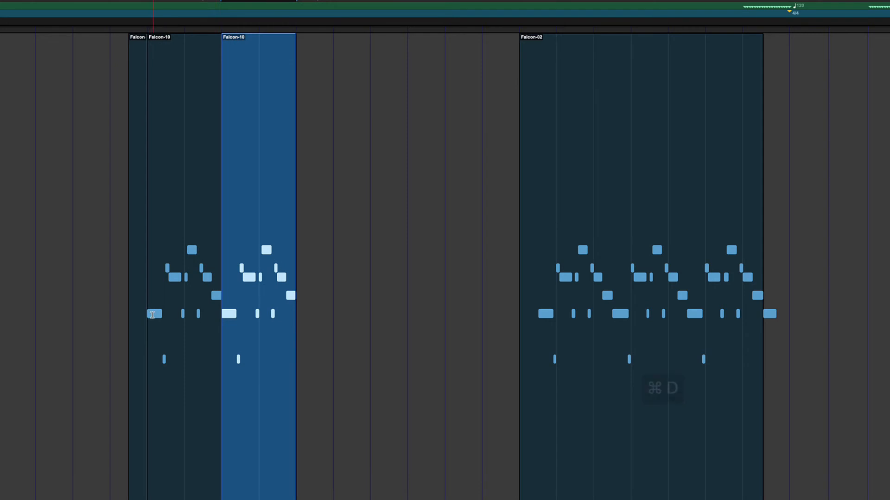
Undo the Falcon-10 duplicate and the deletion of the clips after it
{"action": "left_click", "coordinate": [147, 313]}
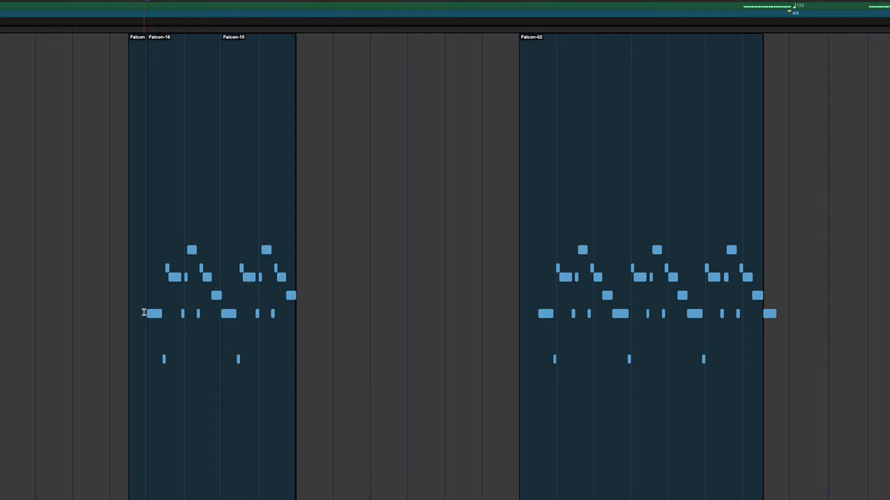
{"action": "key", "text": "super+z"}
{"action": "key", "text": "super+z"}
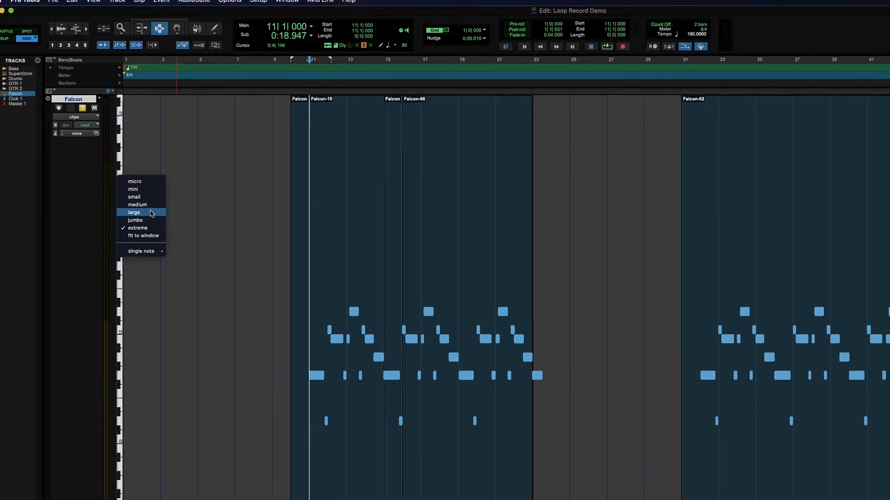
Set the Falcon track height to large, and unsolo the SuperiorDrummer and Falcon tracks in the Mix window
{"action": "left_click", "coordinate": [151, 212]}
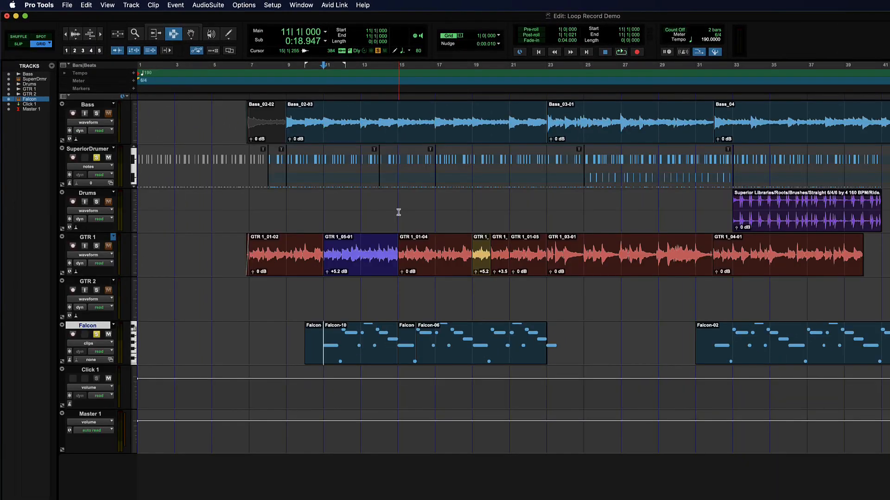
{"action": "key", "text": "super+equal"}
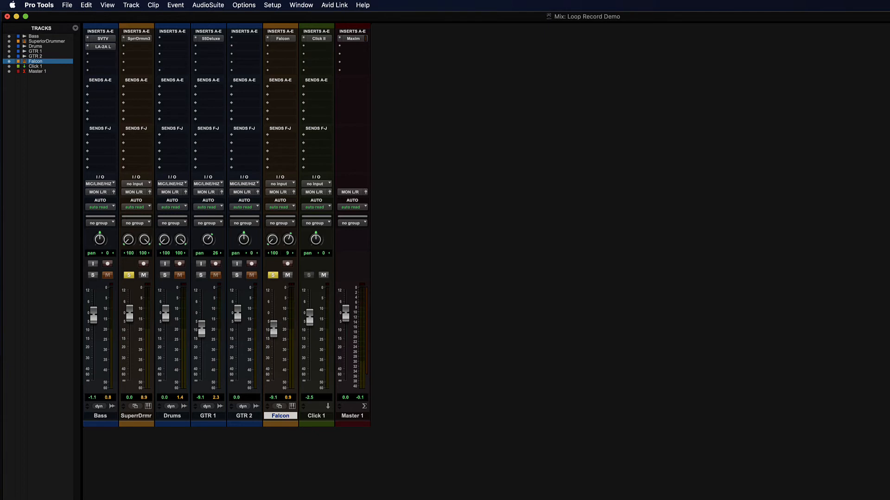
{"action": "key", "text": "super+Tab"}
{"action": "key", "text": "super+Tab"}
{"action": "left_click", "coordinate": [129, 276]}
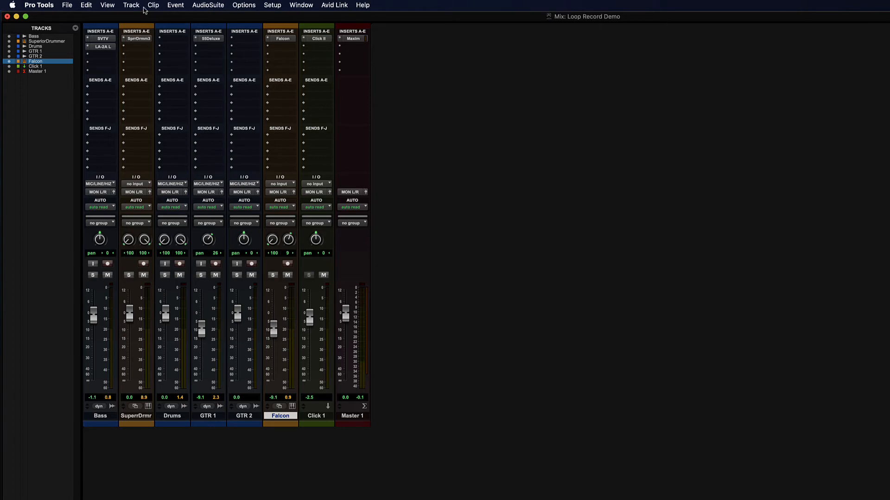
Show the Instruments section on the channel strips of the Mix window
{"action": "left_click", "coordinate": [106, 4]}
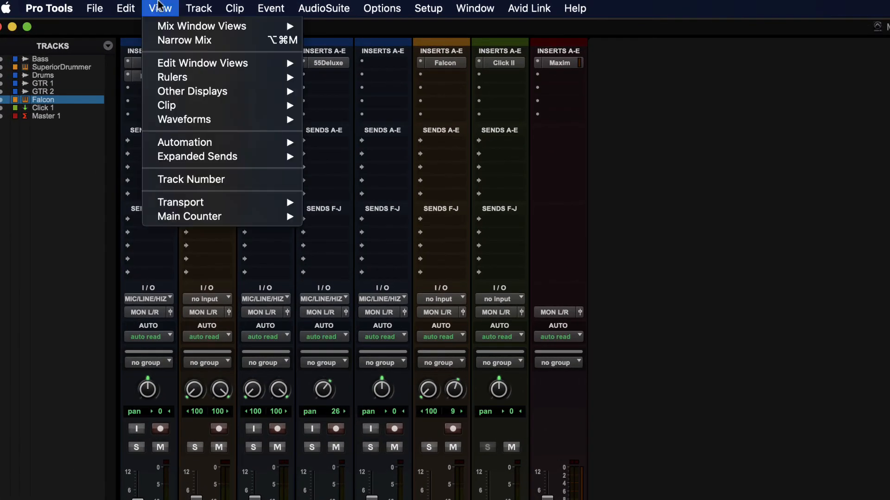
{"action": "mouse_move", "coordinate": [171, 27]}
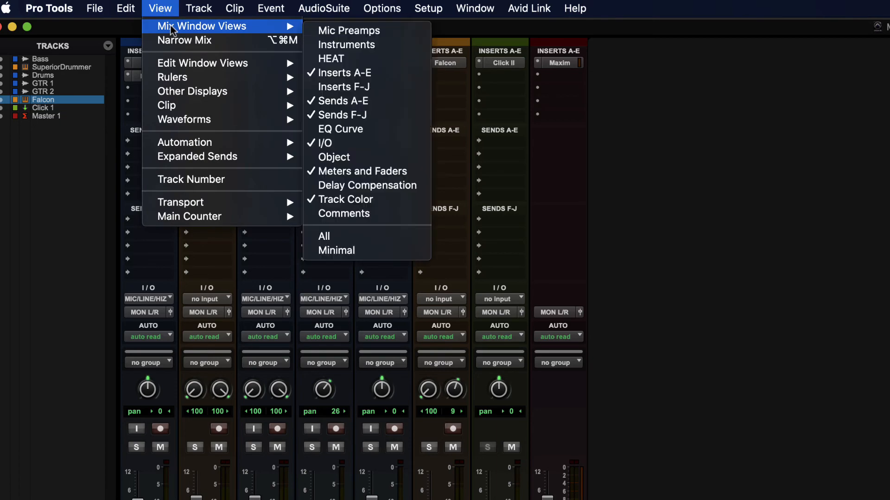
{"action": "left_click", "coordinate": [413, 51]}
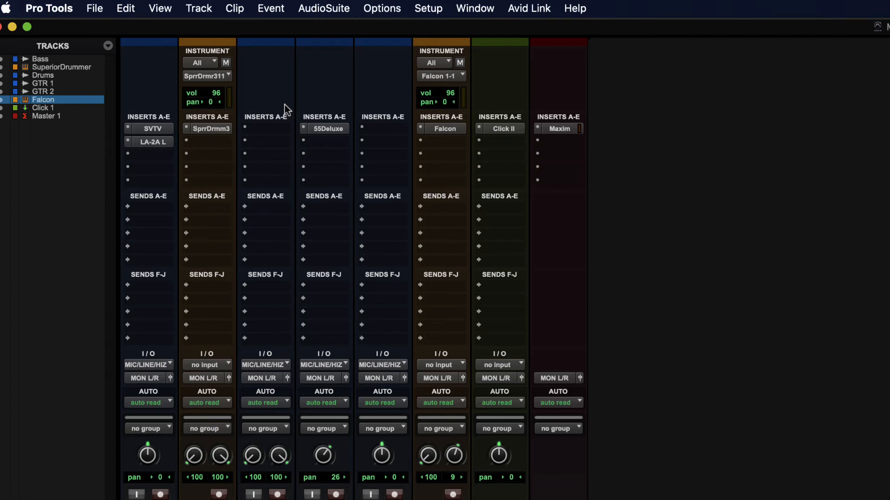
Examine the MIDI input choices of the SuperiorDrummer track, before and after record-arming it
{"action": "left_click", "coordinate": [202, 62]}
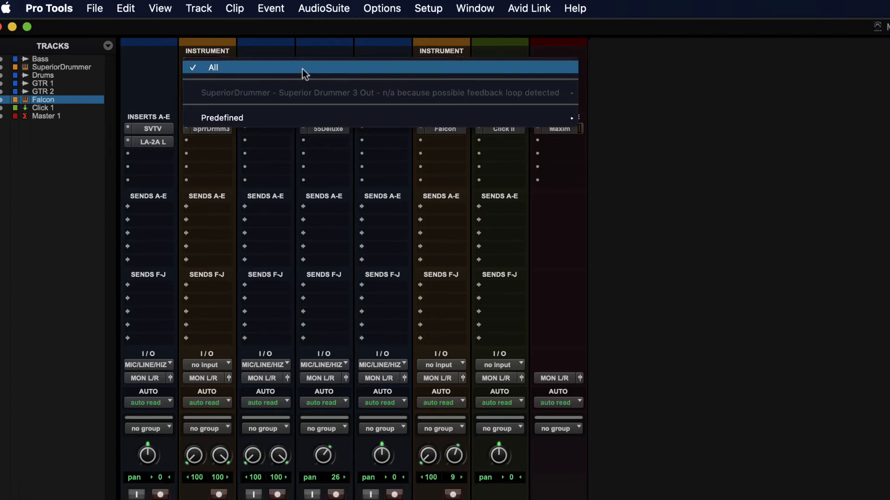
{"action": "left_click", "coordinate": [844, 107]}
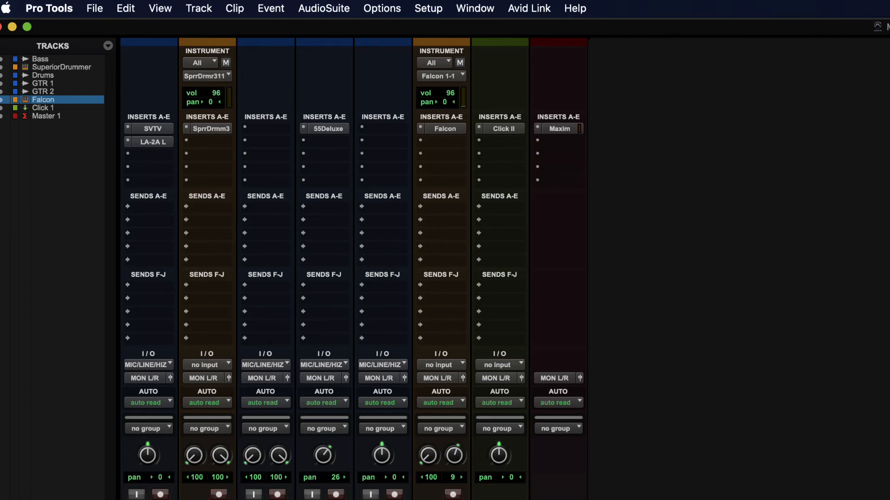
{"action": "left_click", "coordinate": [219, 495]}
{"action": "left_click", "coordinate": [207, 63]}
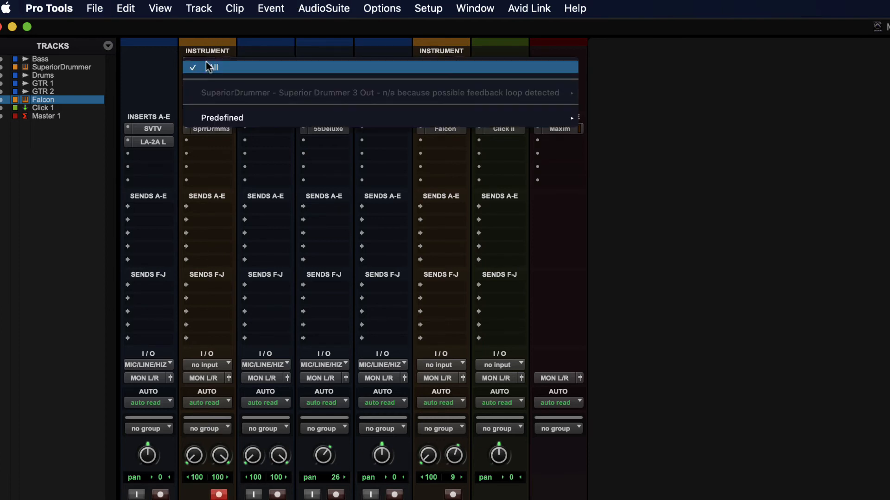
{"action": "left_click", "coordinate": [706, 85]}
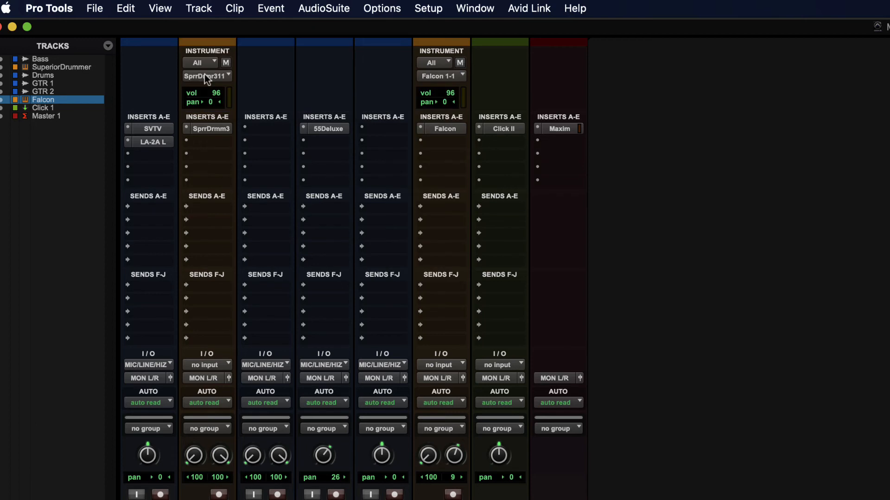
Examine the MIDI output choices of the SuperiorDrummer track, including the Superior Drummer 3 channel list
{"action": "left_click", "coordinate": [206, 77]}
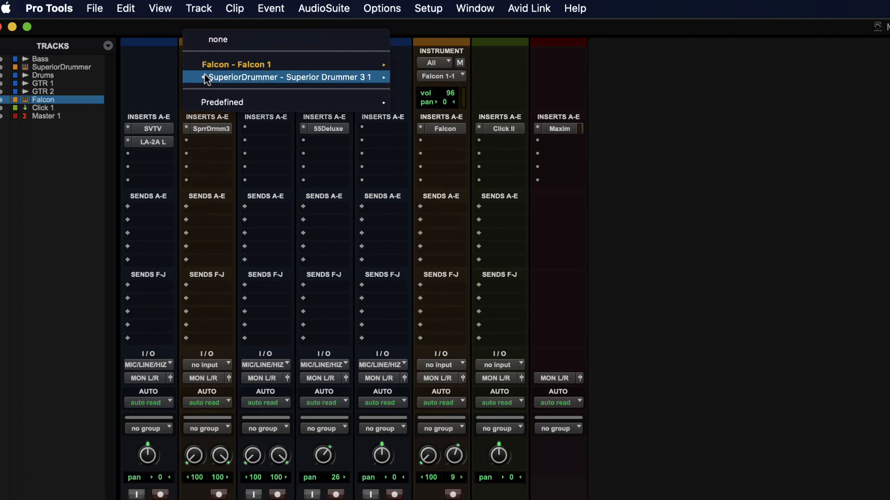
{"action": "left_click", "coordinate": [833, 103]}
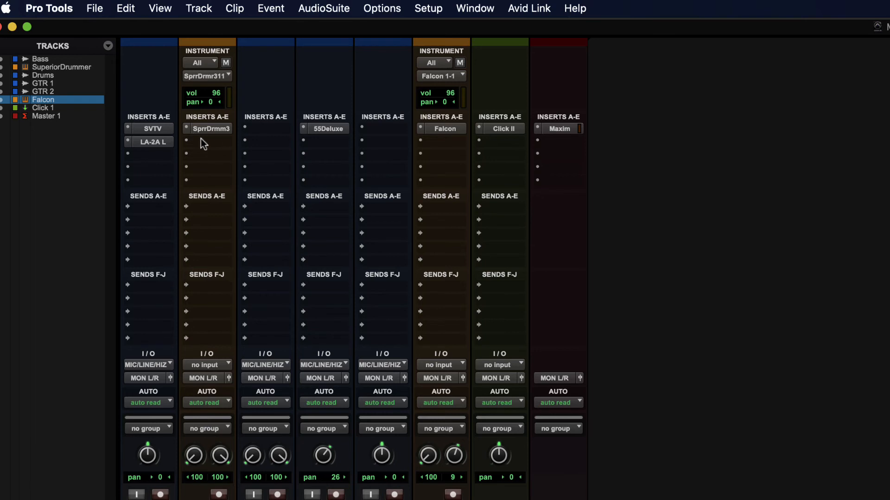
{"action": "left_click", "coordinate": [207, 76]}
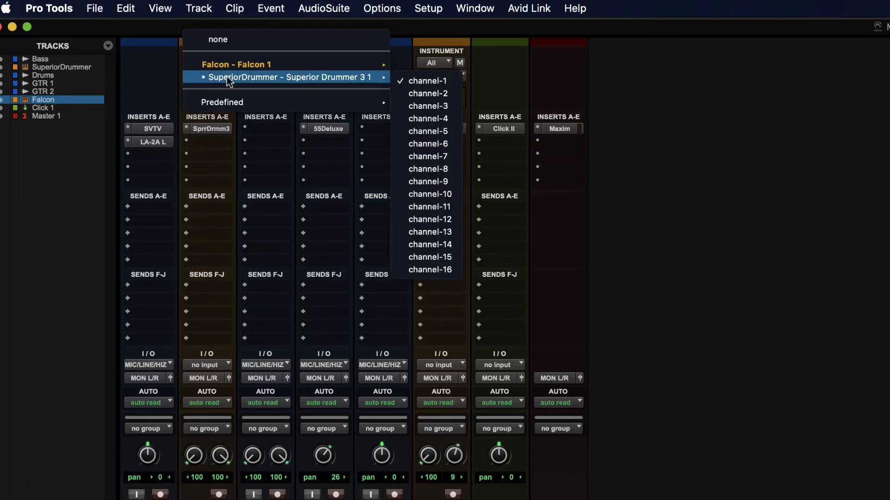
{"action": "left_click", "coordinate": [795, 91]}
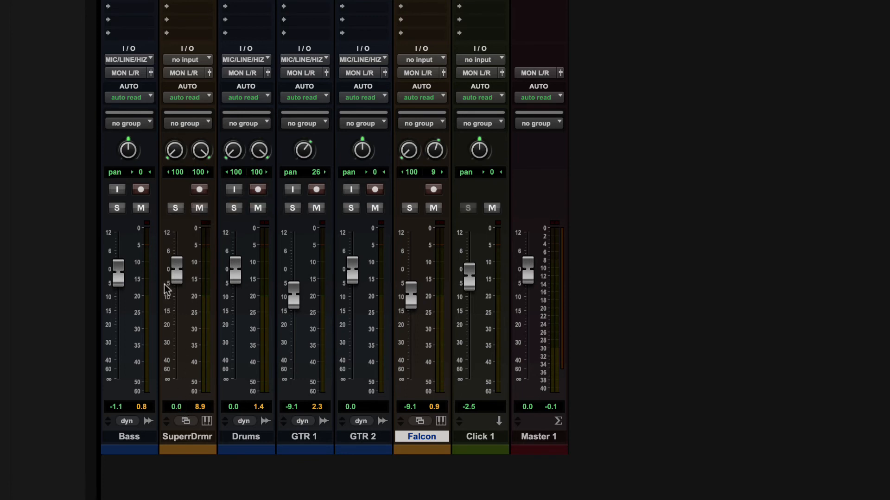
Nudge the SuperiorDrummer volume fader and reset it to 0.0 dB
{"action": "mouse_move", "coordinate": [175, 275]}
{"action": "left_mouse_down"}
{"action": "mouse_move", "coordinate": [175, 358]}
{"action": "mouse_move", "coordinate": [181, 274]}
{"action": "left_mouse_up"}
{"action": "left_click", "coordinate": [178, 269], "text": "alt"}
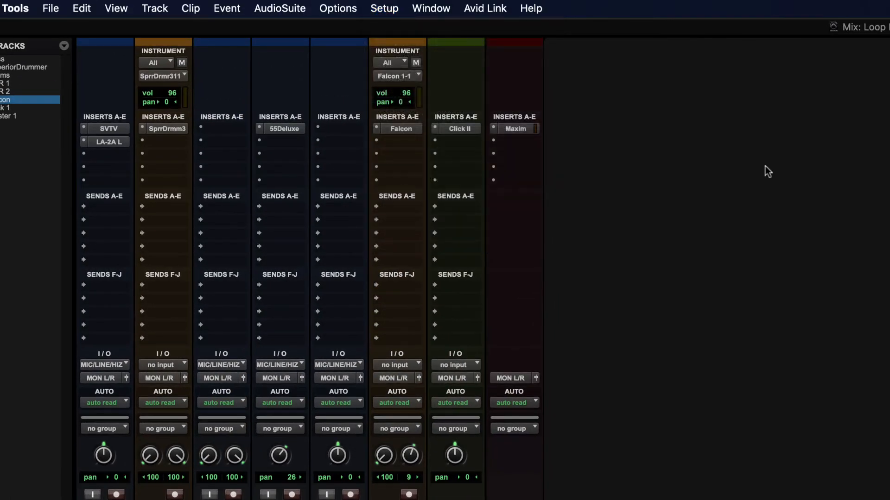
Check the MIDI Thru option, and record-arm and disarm the Drums audio track
{"action": "left_click", "coordinate": [327, 5]}
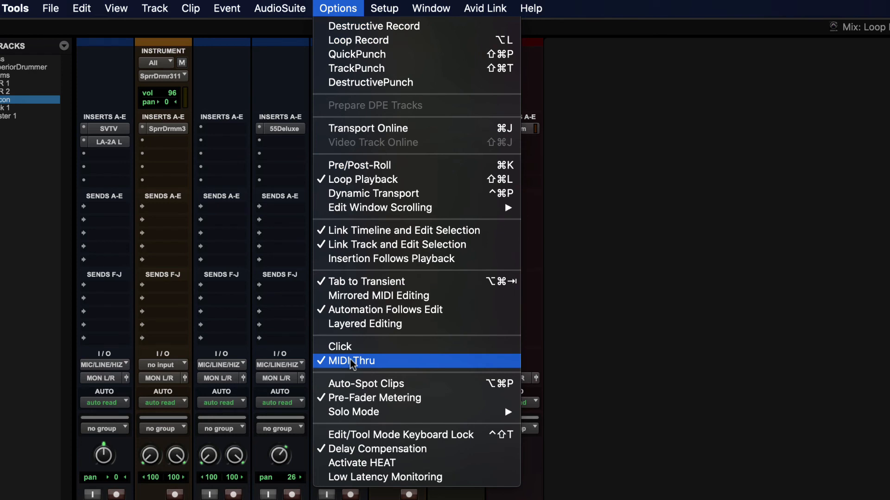
{"action": "left_click", "coordinate": [699, 367]}
{"action": "left_click", "coordinate": [232, 483]}
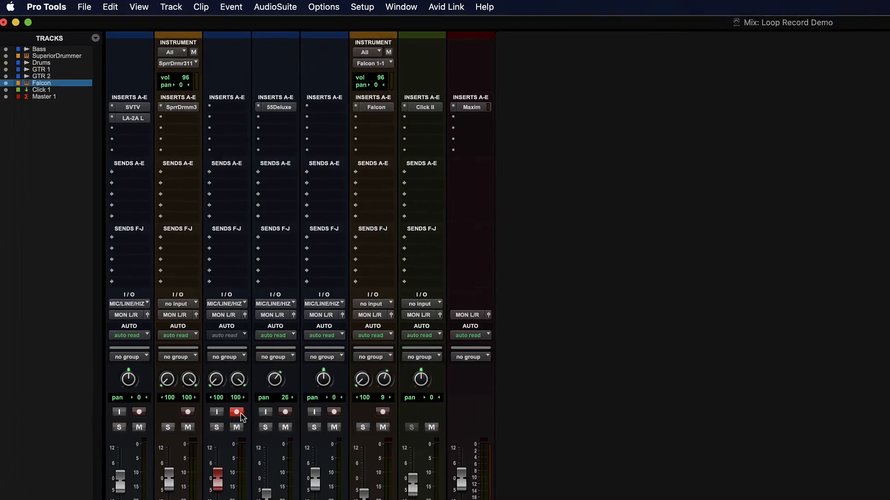
{"action": "left_click", "coordinate": [233, 482]}
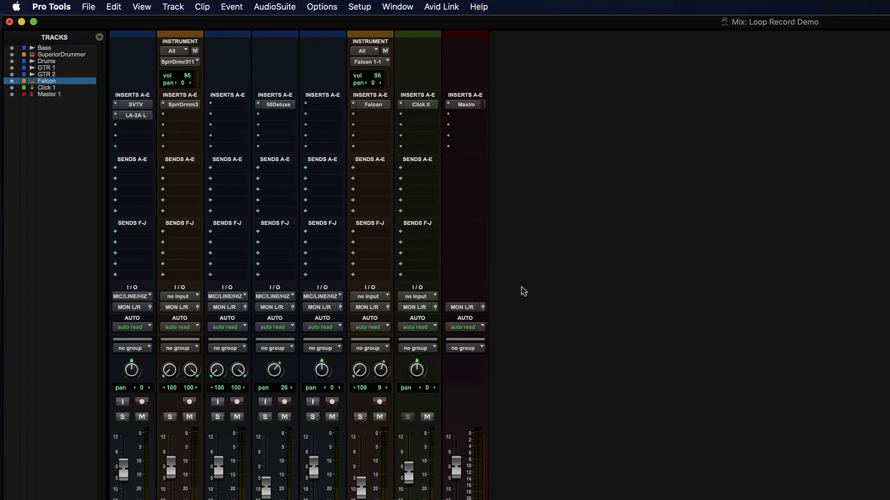
Record-arm the SuperiorDrummer track and switch MIDI Thru off and back on
{"action": "left_click", "coordinate": [189, 402]}
{"action": "left_click", "coordinate": [357, 6]}
{"action": "mouse_move", "coordinate": [323, 6]}
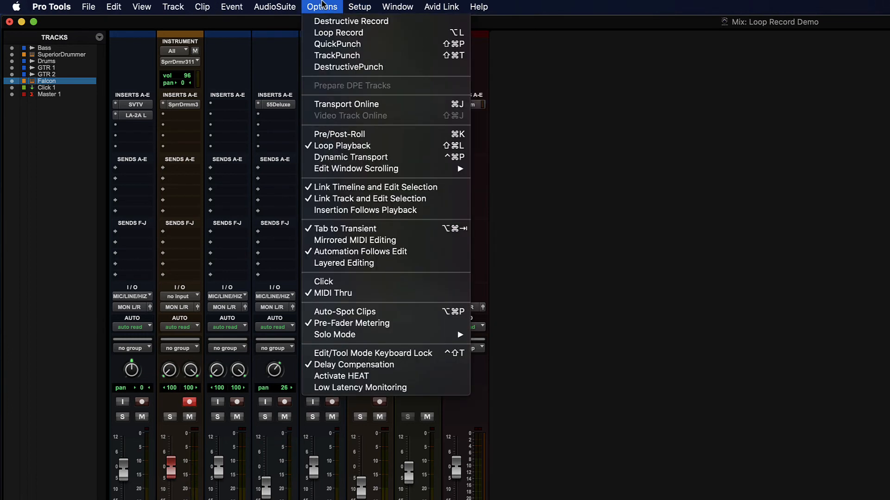
{"action": "left_click", "coordinate": [363, 294]}
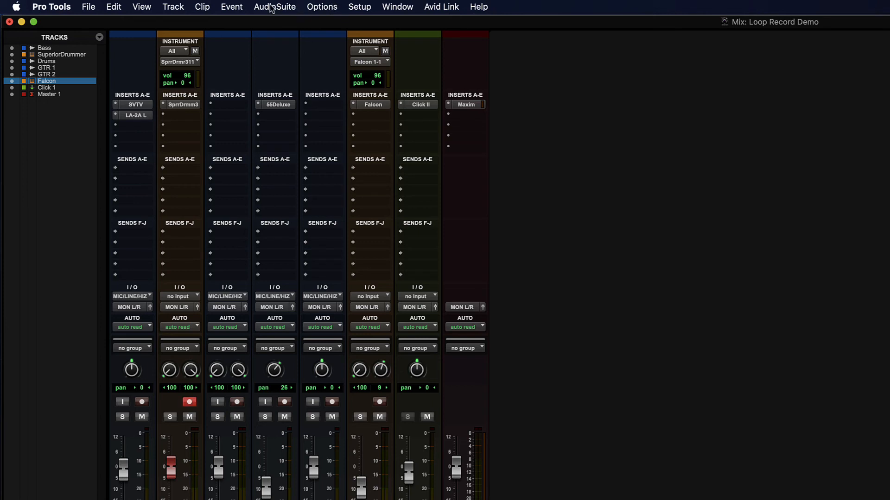
{"action": "left_click", "coordinate": [330, 5]}
{"action": "left_click", "coordinate": [398, 293]}
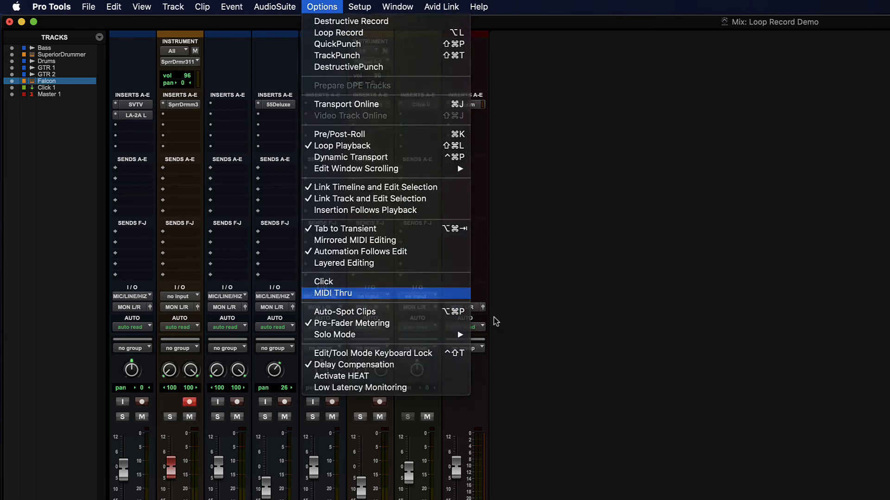
Return to the Edit window and show the Clips list to view the session's MIDI clips
{"action": "key", "text": "super+equal"}
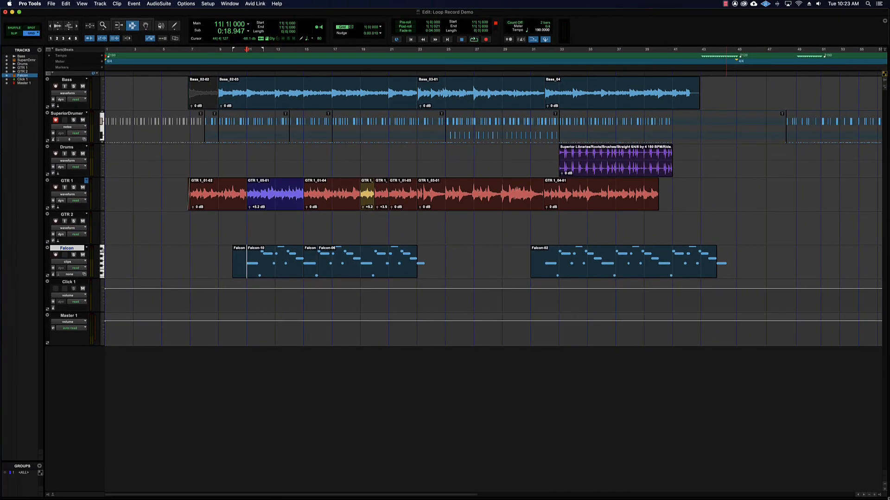
{"action": "left_click", "coordinate": [880, 496]}
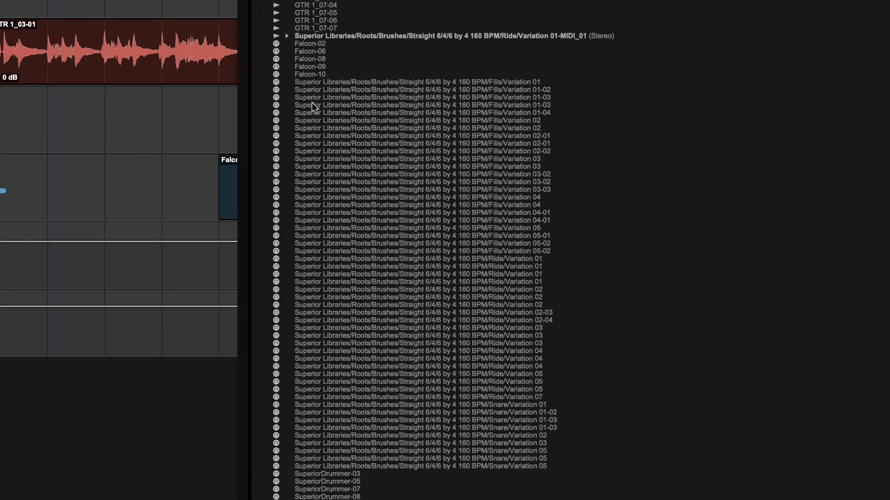
Set the MIDI preference for Default Thru Instrument to Follows First Selected MIDI Track
{"action": "left_click", "coordinate": [314, 82]}
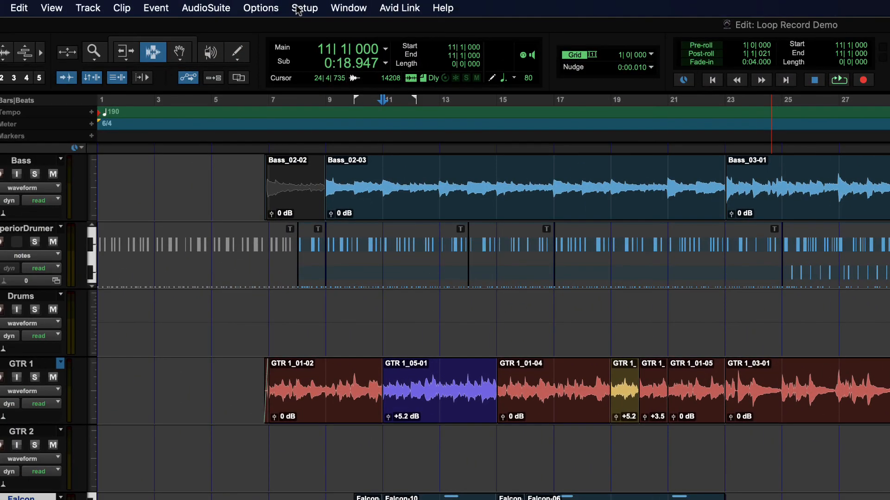
{"action": "left_click", "coordinate": [304, 8]}
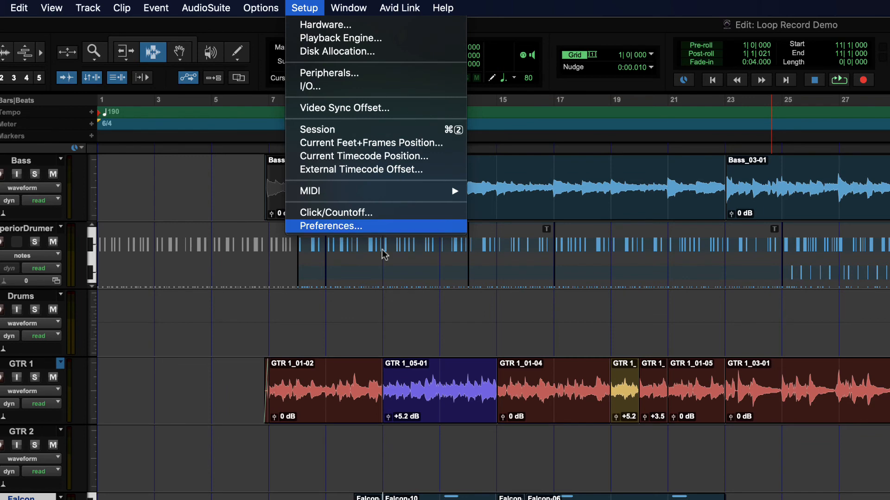
{"action": "left_click", "coordinate": [358, 227]}
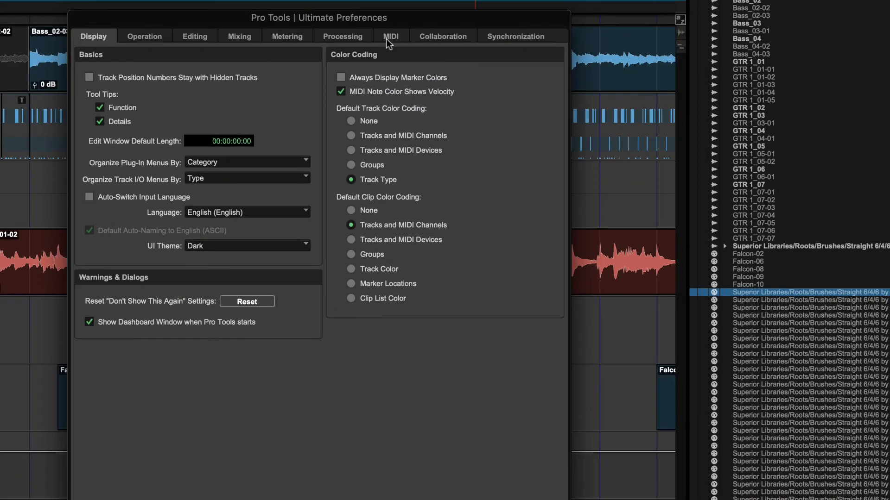
{"action": "left_click", "coordinate": [388, 37]}
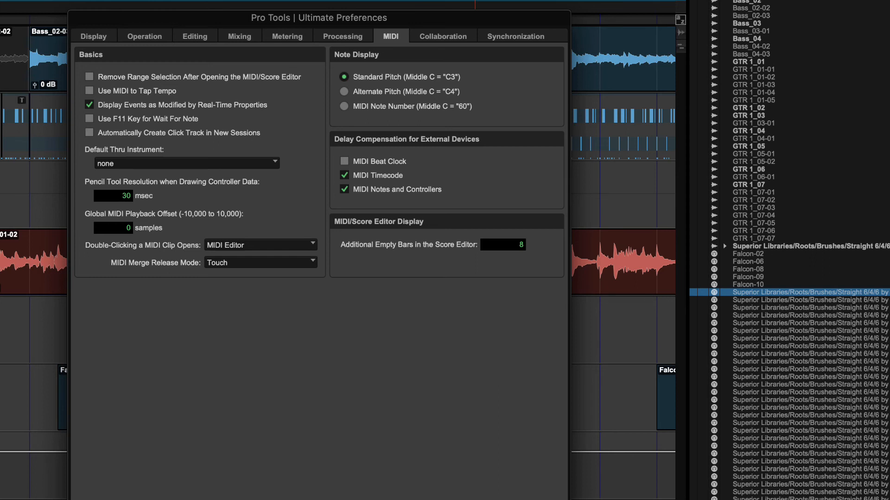
{"action": "left_click", "coordinate": [135, 165]}
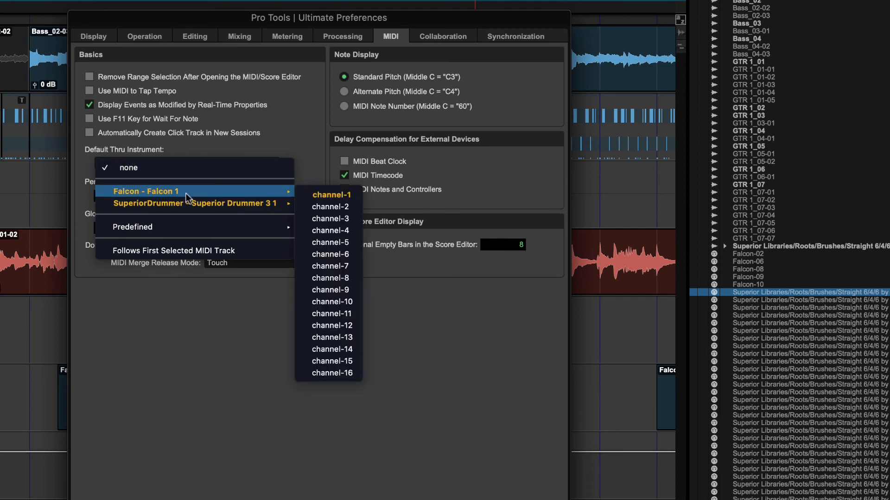
{"action": "mouse_move", "coordinate": [260, 204]}
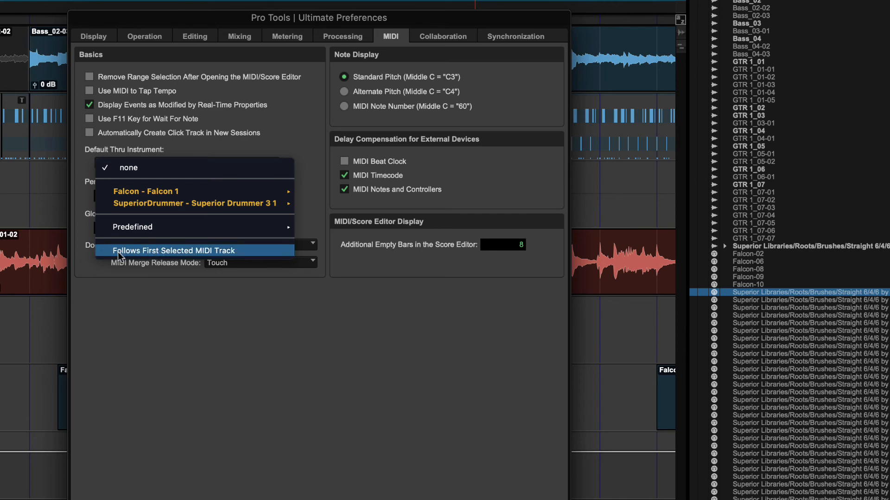
{"action": "left_click", "coordinate": [209, 248]}
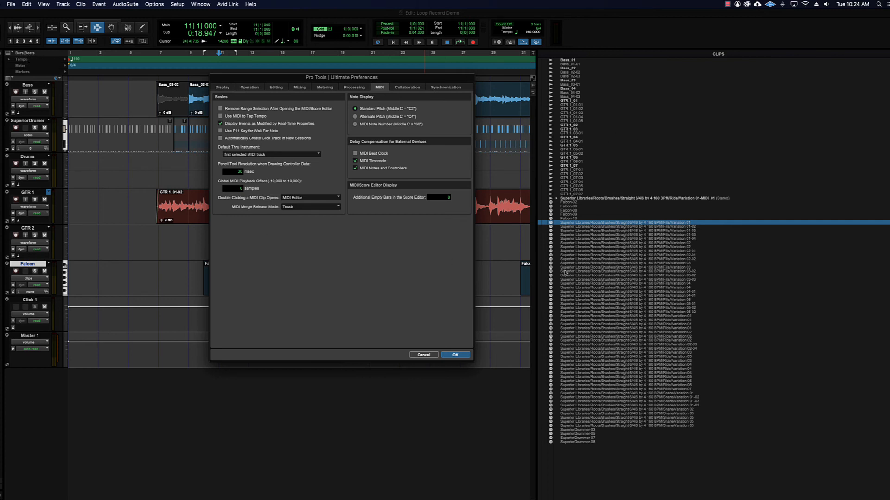
{"action": "key", "text": "Return"}
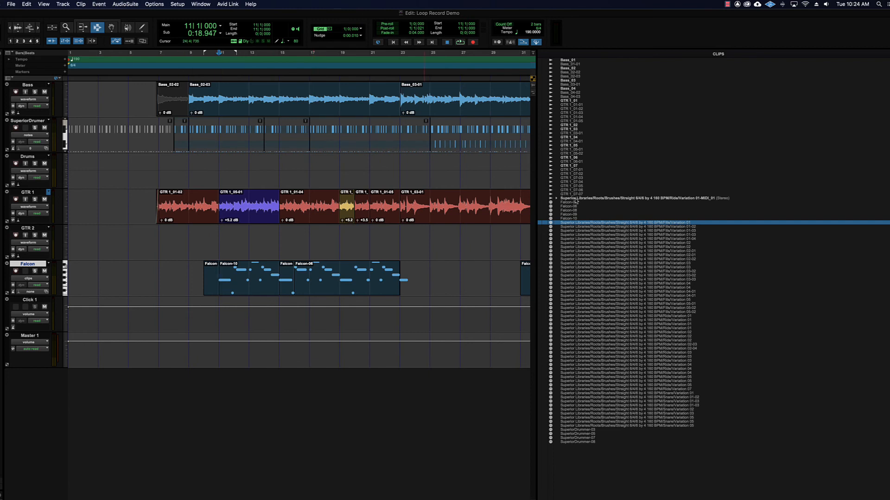
Select the Falcon track's clips from bar 11 to bar 23, and select only Falcon-06 from the Clips list
{"action": "left_click_drag", "start_coordinate": [219, 280], "coordinate": [398, 284]}
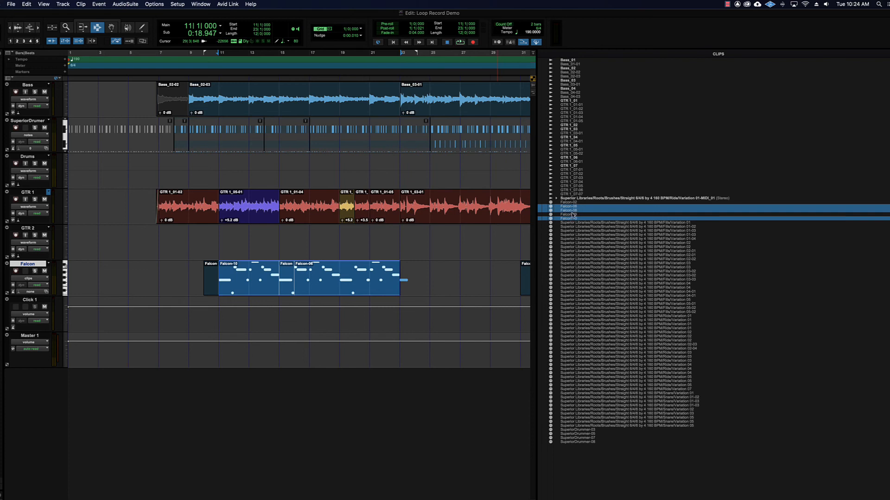
{"action": "left_click", "coordinate": [582, 199]}
{"action": "left_click", "coordinate": [585, 207]}
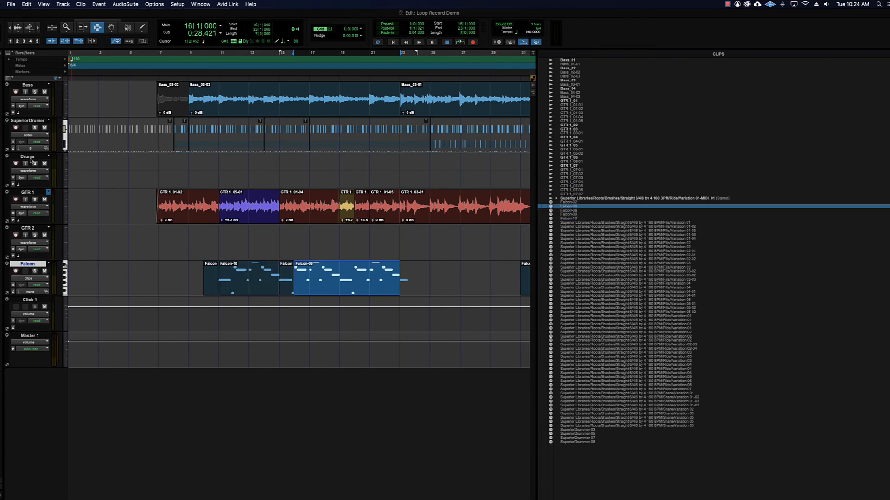
Select the SuperiorDrummer track and audition the Falcon-09, Falcon-08, Falcon-06 and Falcon-02 clips from the Clips list
{"action": "left_click", "coordinate": [37, 121]}
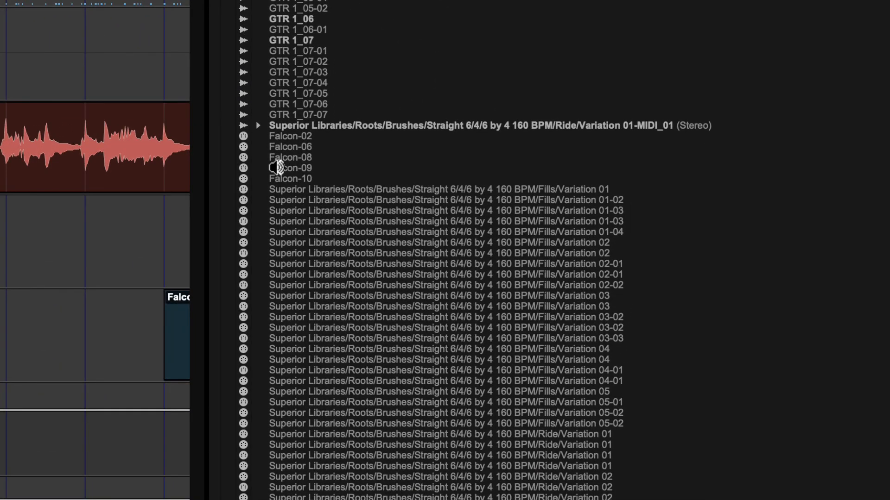
{"action": "left_click", "coordinate": [277, 168]}
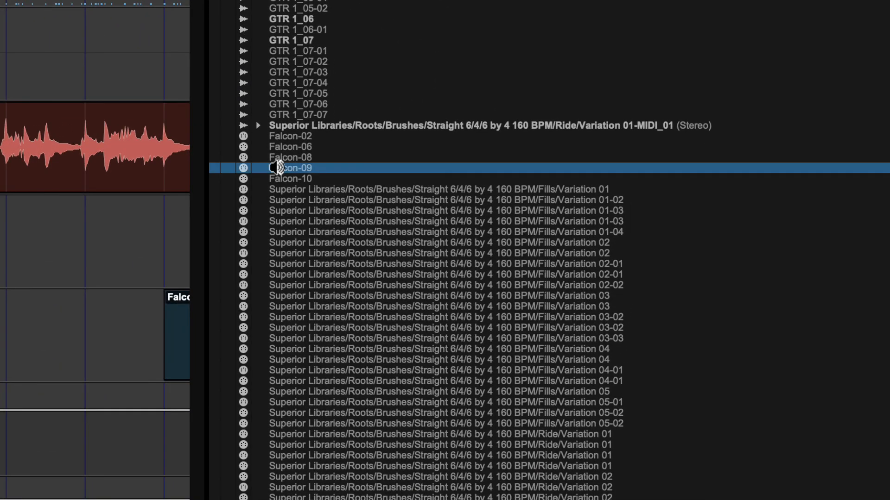
{"action": "left_click", "coordinate": [285, 157]}
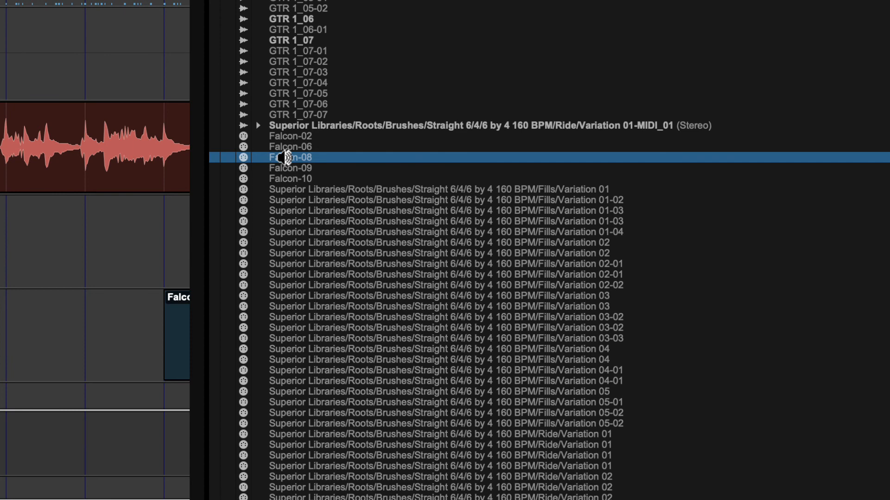
{"action": "left_click", "coordinate": [287, 146]}
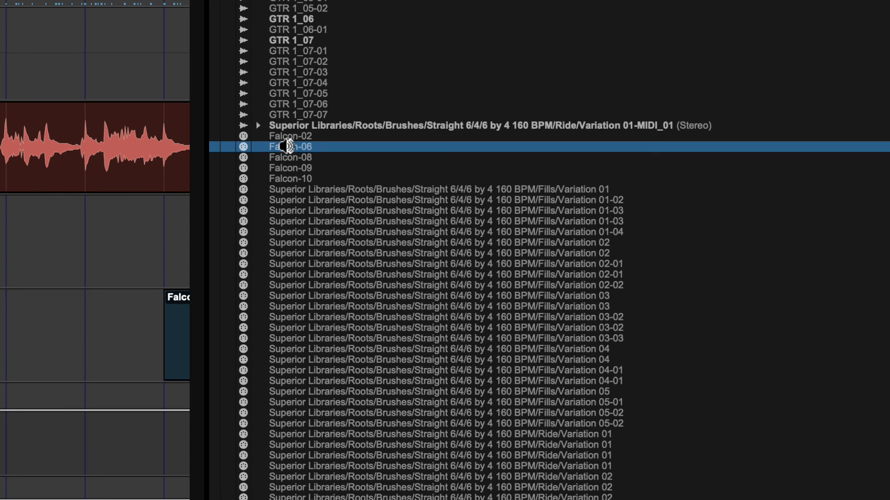
{"action": "left_click", "coordinate": [288, 136]}
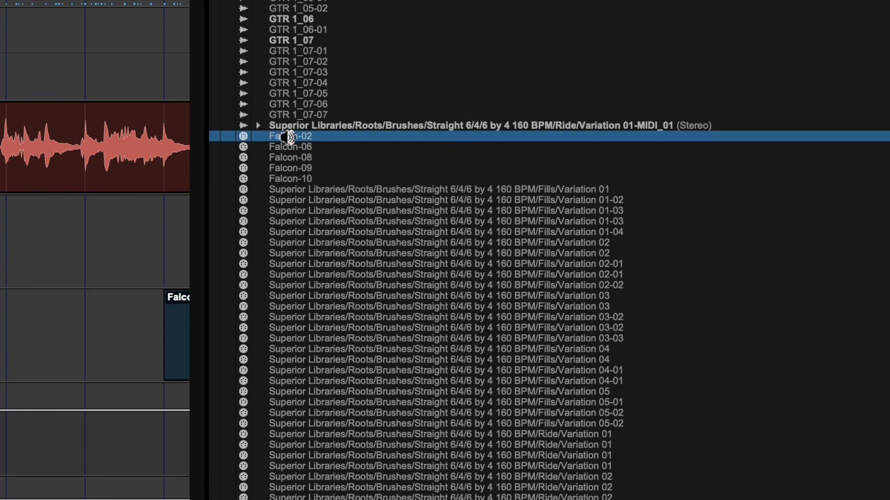
{"action": "left_click", "coordinate": [288, 148]}
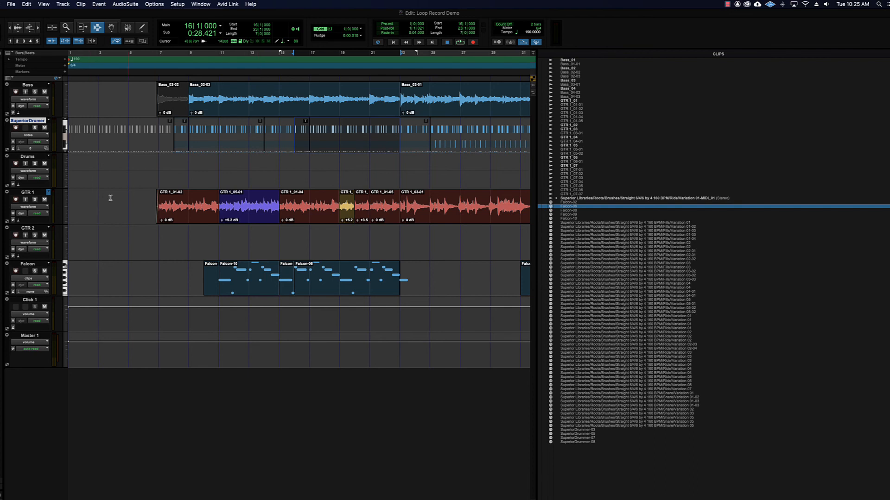
Select the Falcon track and audition the Superior Libraries Fills/Variation 01 and 01-03 clips from the Clips list
{"action": "left_click", "coordinate": [28, 264]}
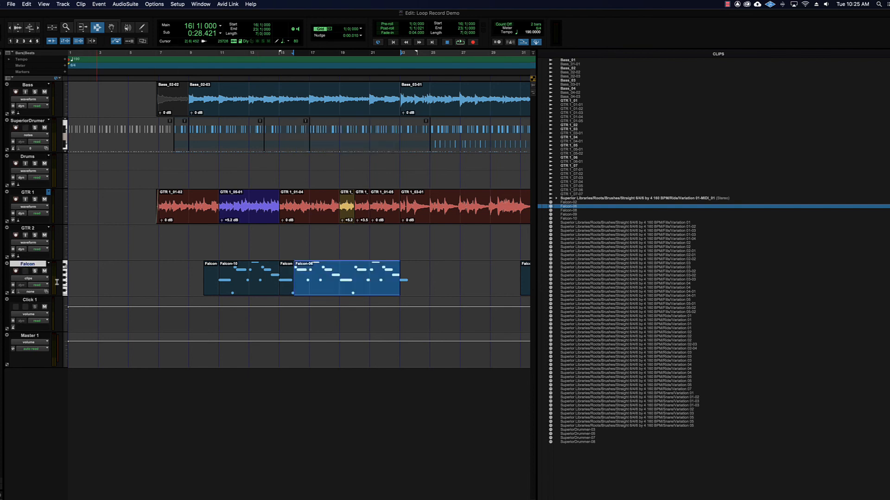
{"action": "left_click", "coordinate": [581, 223]}
{"action": "key", "text": "space"}
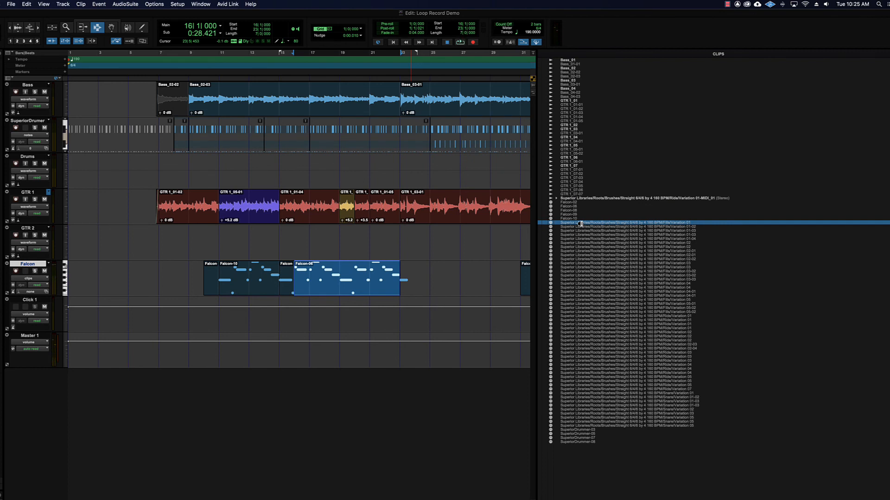
{"action": "left_click", "coordinate": [580, 230]}
{"action": "key", "text": "space"}
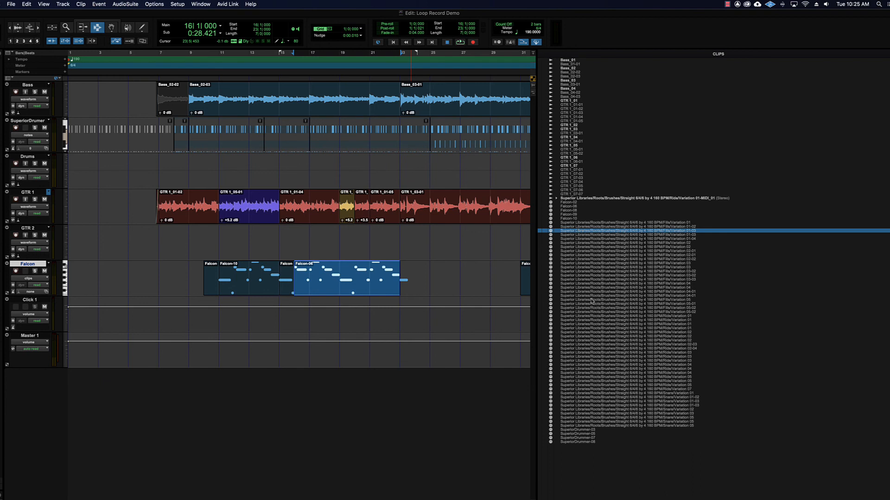
Alternate the track selection between SuperiorDrummer and Falcon to compare the thru instruments, finishing on Falcon
{"action": "left_click", "coordinate": [27, 121]}
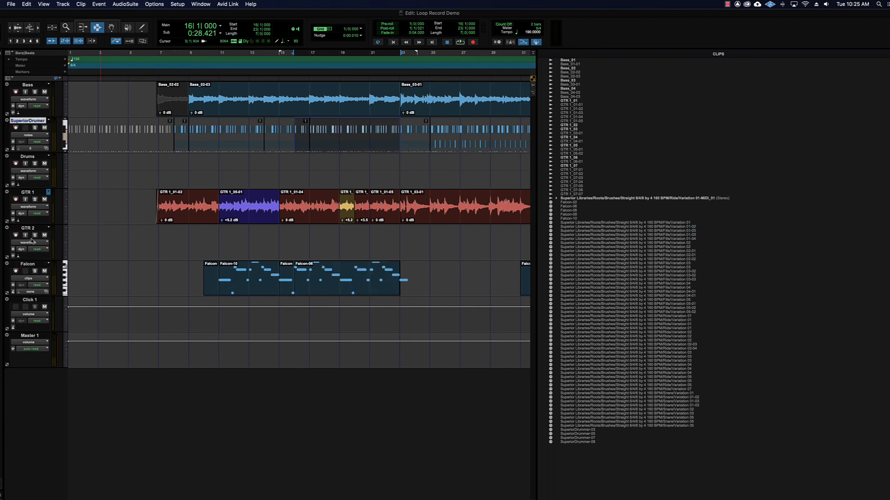
{"action": "left_click", "coordinate": [32, 265]}
{"action": "left_click", "coordinate": [31, 121]}
{"action": "left_click", "coordinate": [28, 265]}
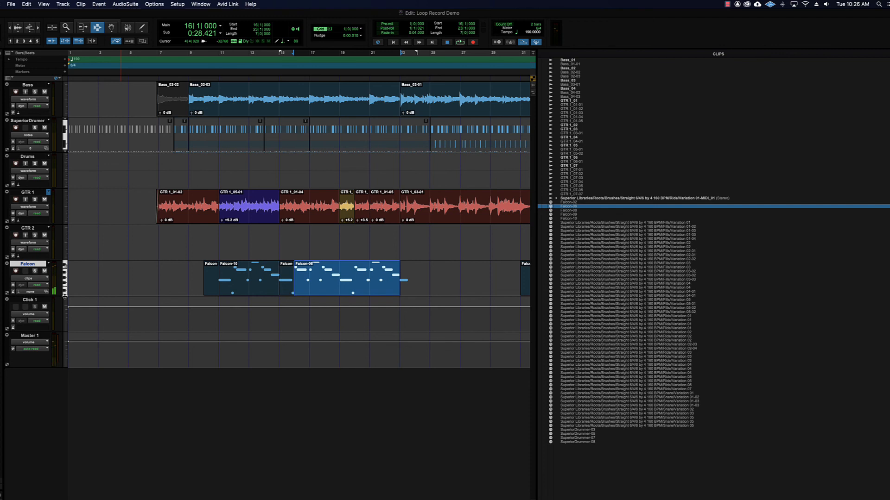
{"action": "left_click", "coordinate": [26, 122]}
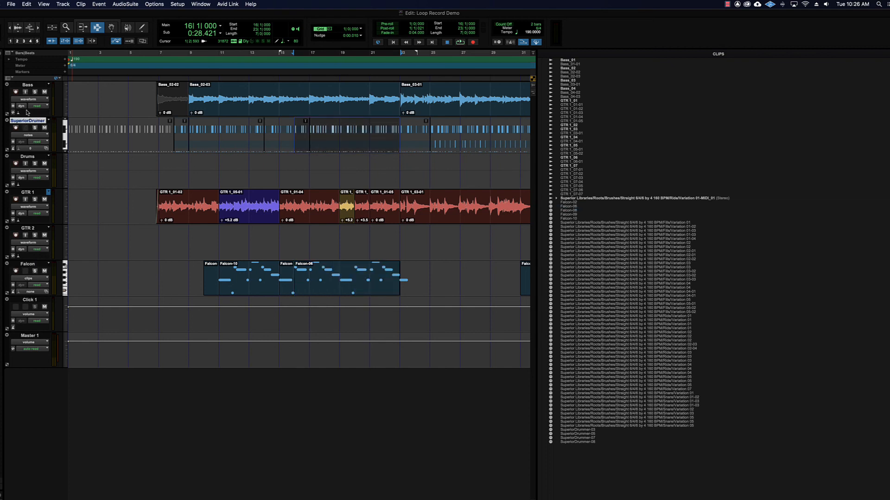
{"action": "left_click", "coordinate": [24, 265]}
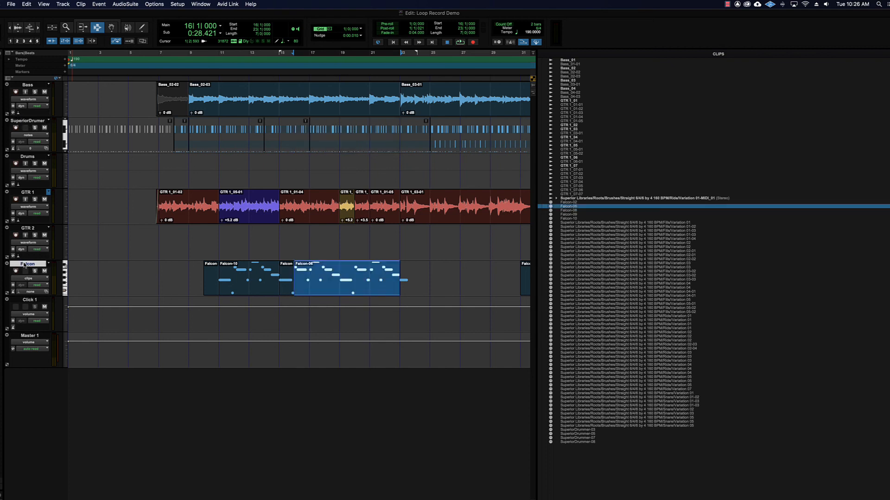
Set the Default Thru Instrument preference to none and record-arm the Falcon track
{"action": "left_click", "coordinate": [178, 3]}
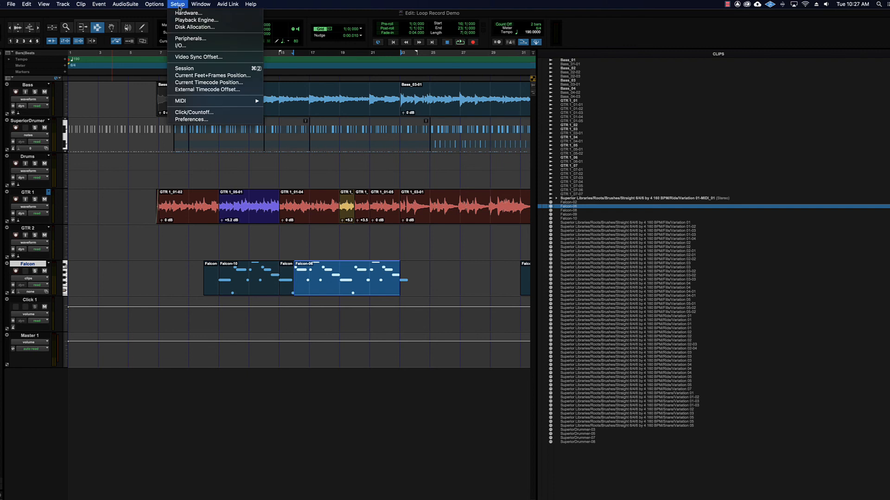
{"action": "left_click", "coordinate": [194, 119]}
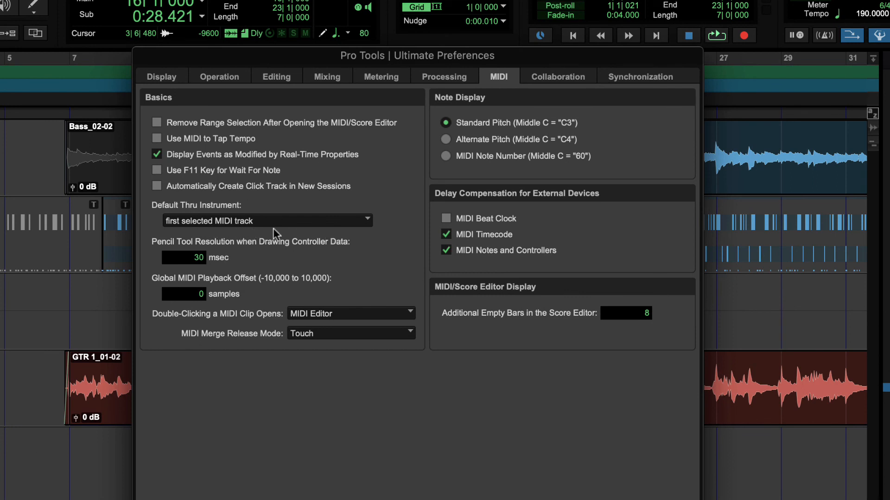
{"action": "left_click", "coordinate": [250, 218]}
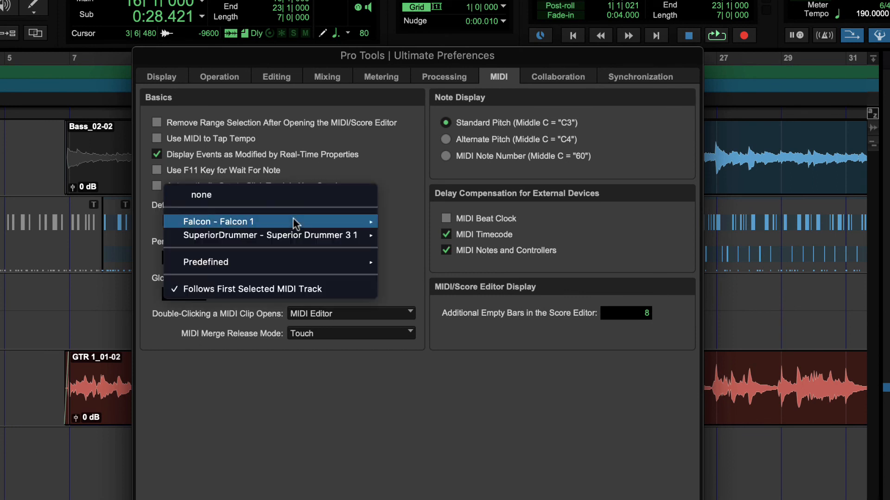
{"action": "left_click", "coordinate": [288, 196]}
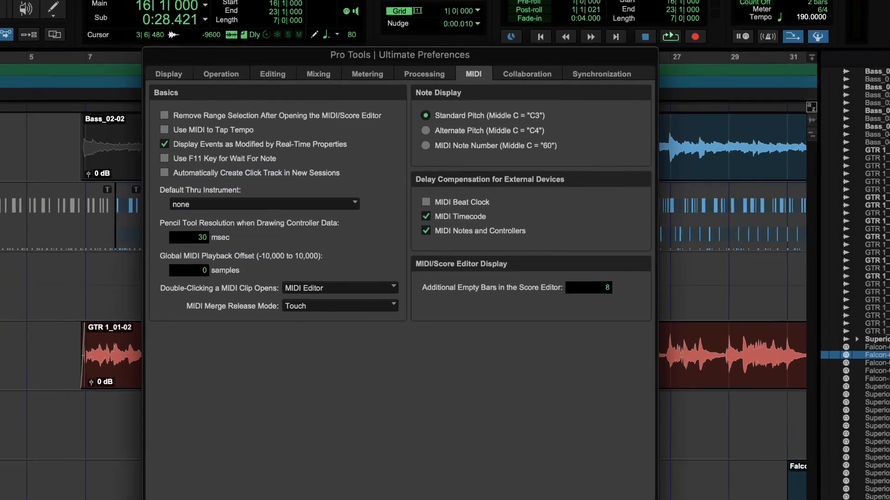
{"action": "key", "text": "Return"}
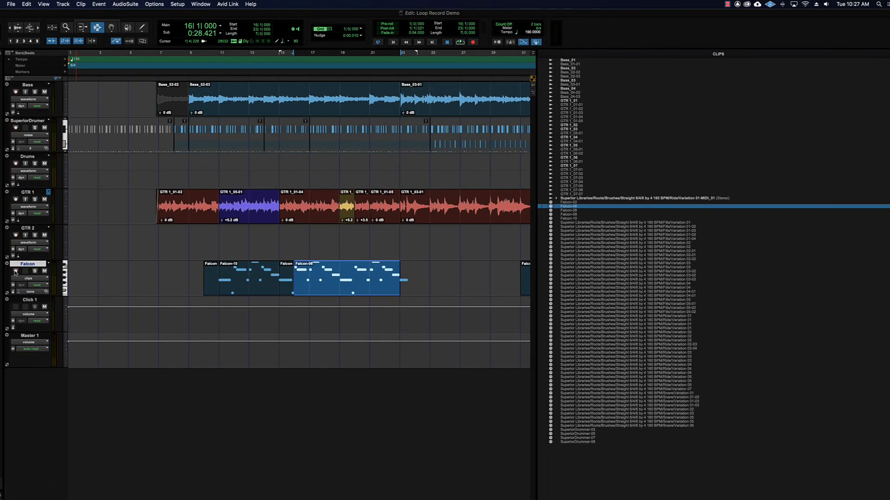
{"action": "left_click", "coordinate": [15, 272]}
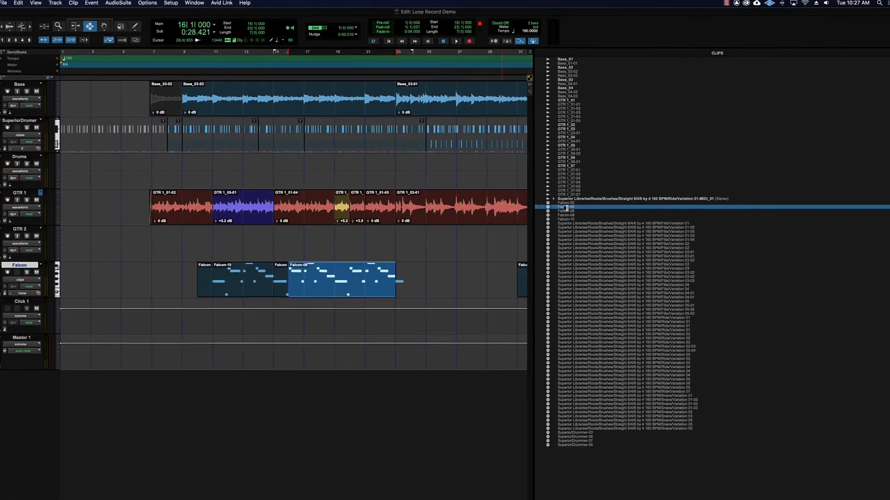
Review the Default Thru Instrument choices in the MIDI preferences and close them without making changes
{"action": "left_click", "coordinate": [177, 4]}
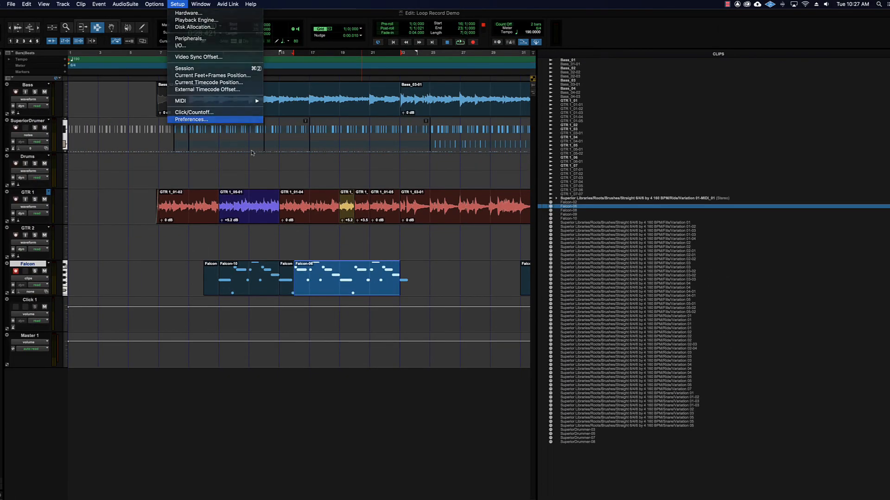
{"action": "left_click", "coordinate": [204, 119]}
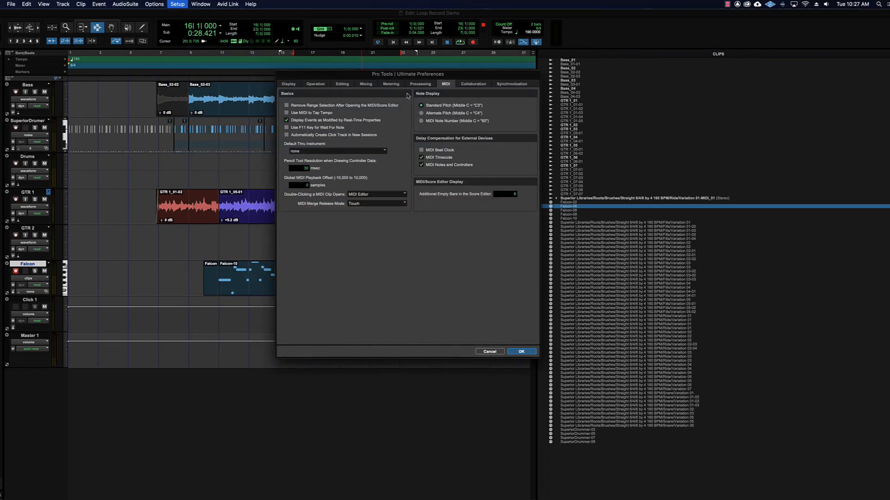
{"action": "left_click", "coordinate": [324, 152]}
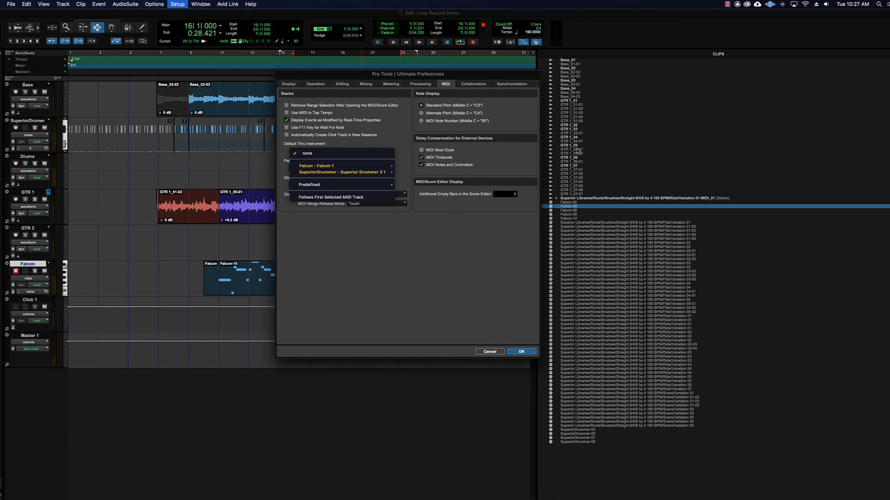
{"action": "left_click", "coordinate": [489, 352]}
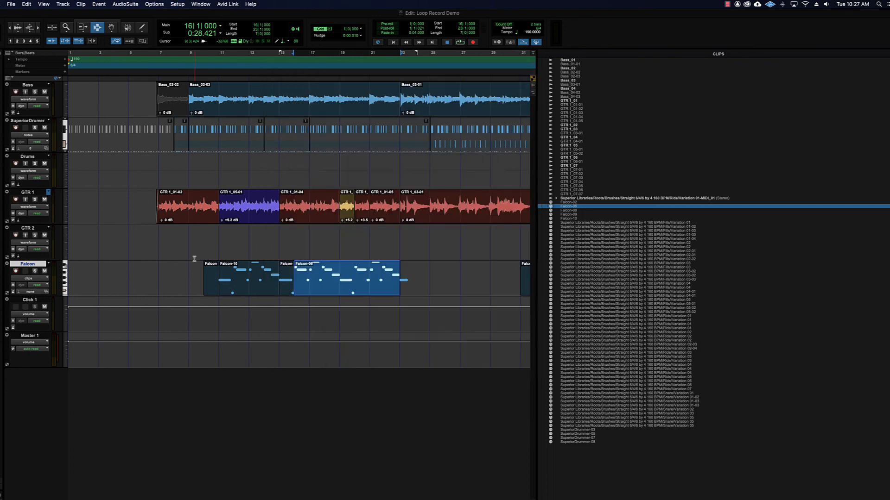